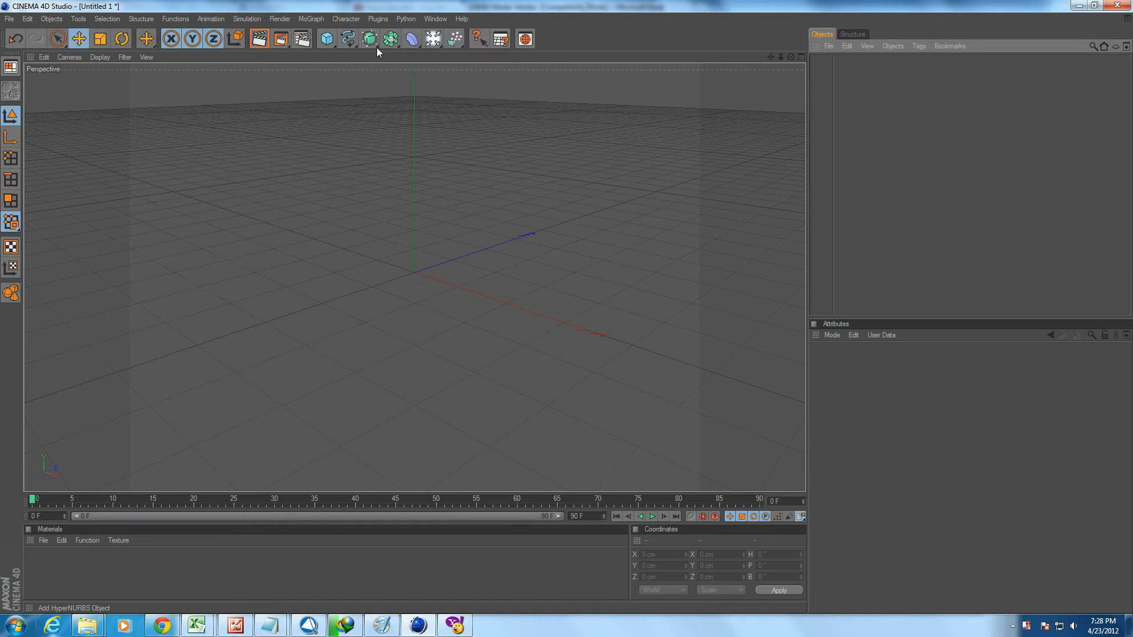
Add an Array object and a sphere primitive to the empty scene.
{"action": "left_click", "coordinate": [390, 38]}
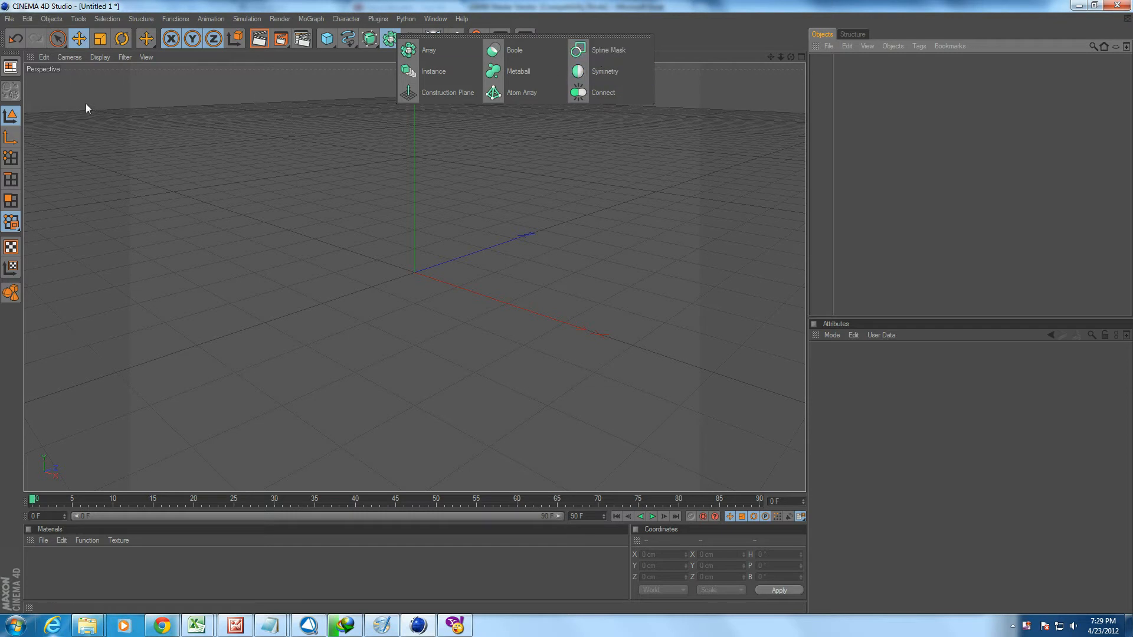
{"action": "left_click", "coordinate": [11, 110]}
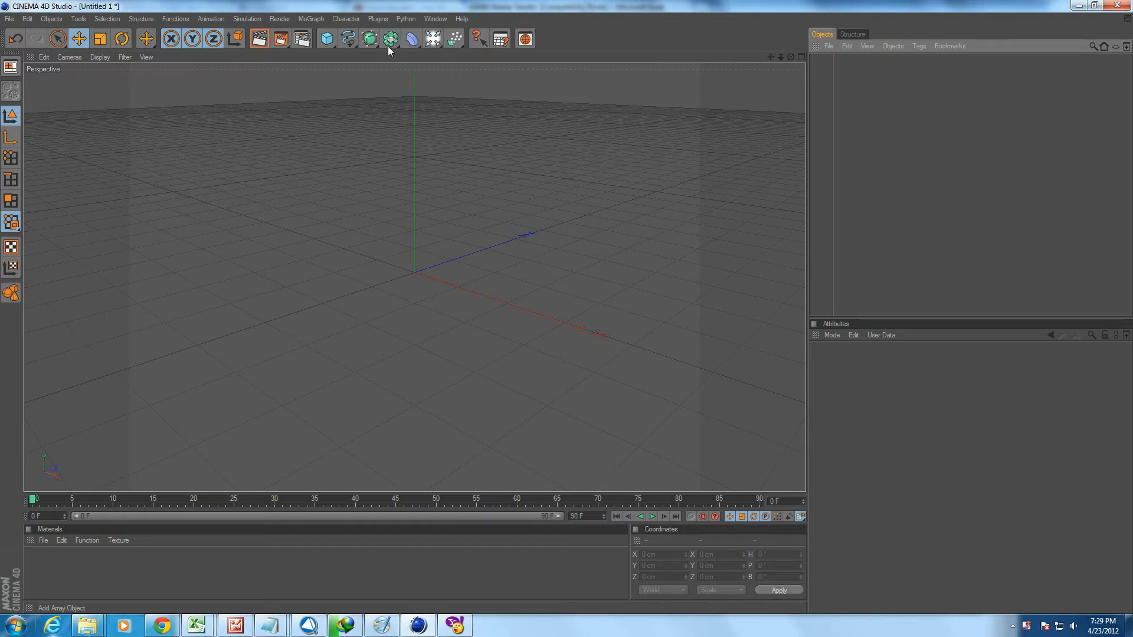
{"action": "left_click_drag", "start_coordinate": [381, 41], "coordinate": [412, 51]}
{"action": "left_click_drag", "start_coordinate": [326, 39], "coordinate": [417, 56]}
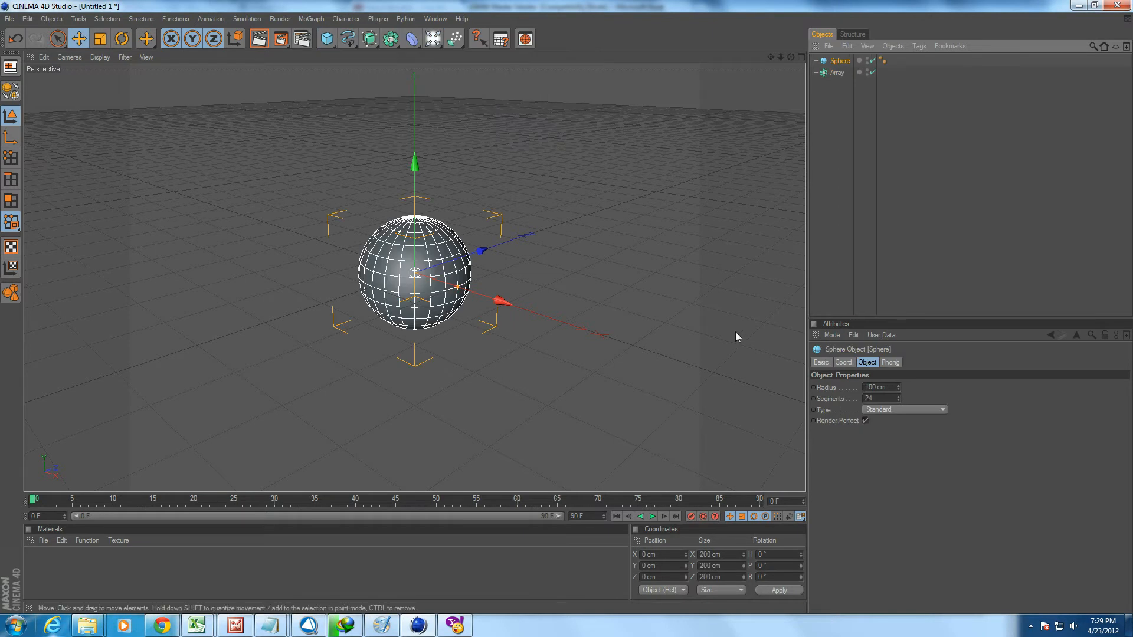
Nest the sphere under the Array object and toggle the array effect off and back on.
{"action": "left_click_drag", "start_coordinate": [839, 60], "coordinate": [837, 73]}
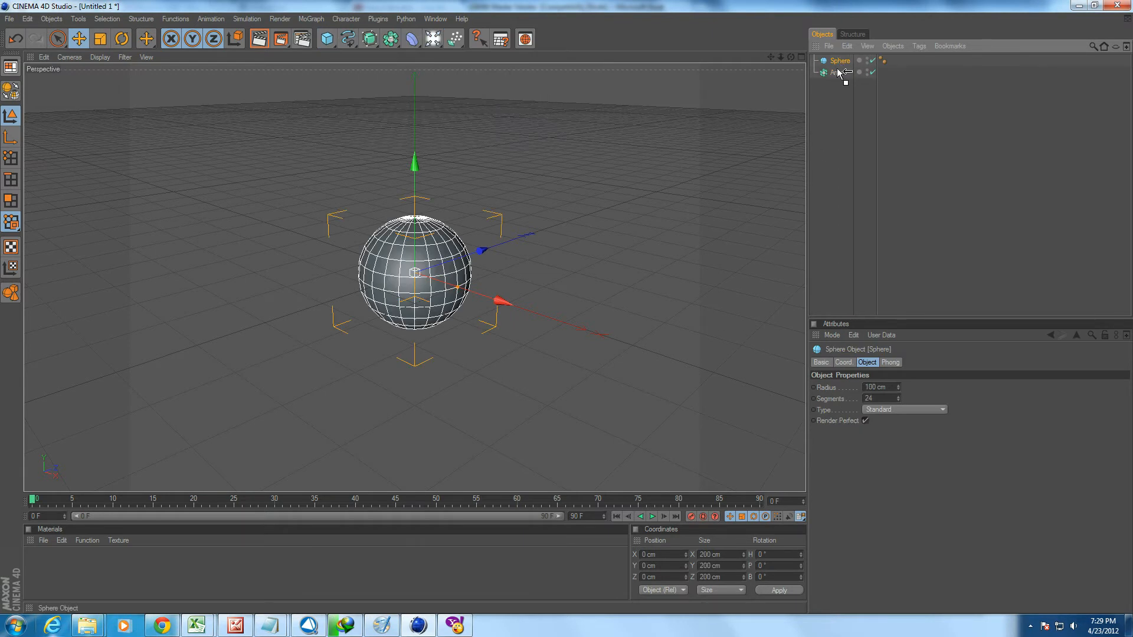
{"action": "left_click", "coordinate": [835, 60]}
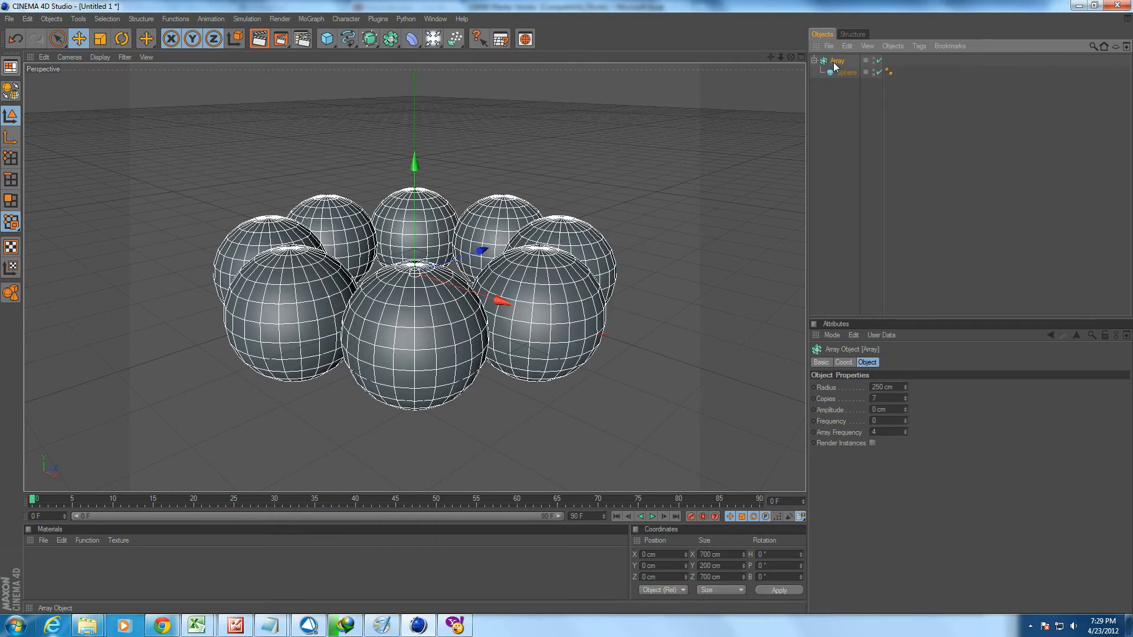
{"action": "left_click", "coordinate": [878, 61]}
{"action": "left_click", "coordinate": [878, 61]}
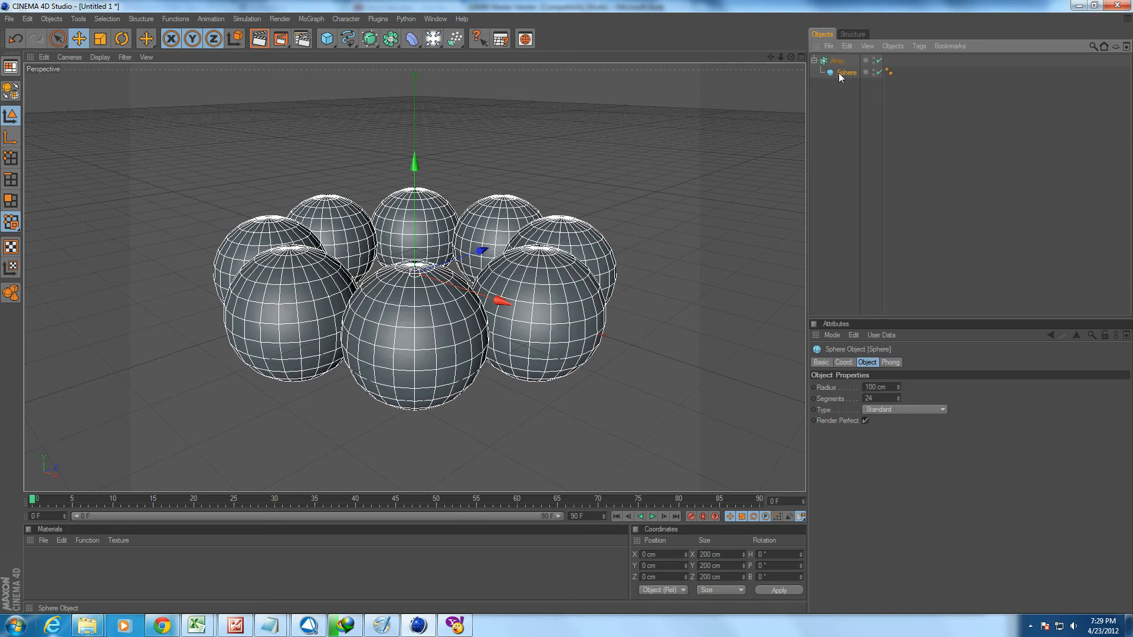
Set the array's radius to 280 cm and its number of copies to 9.
{"action": "left_click", "coordinate": [899, 387]}
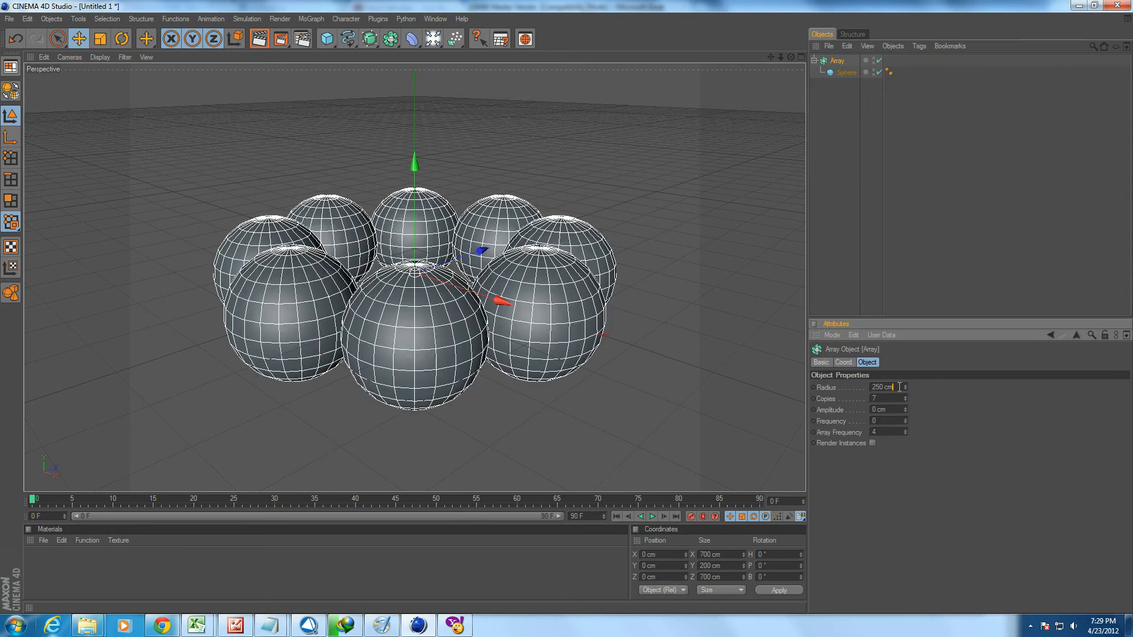
{"action": "scroll", "coordinate": [899, 387], "scroll_direction": "up", "scroll_amount": 20}
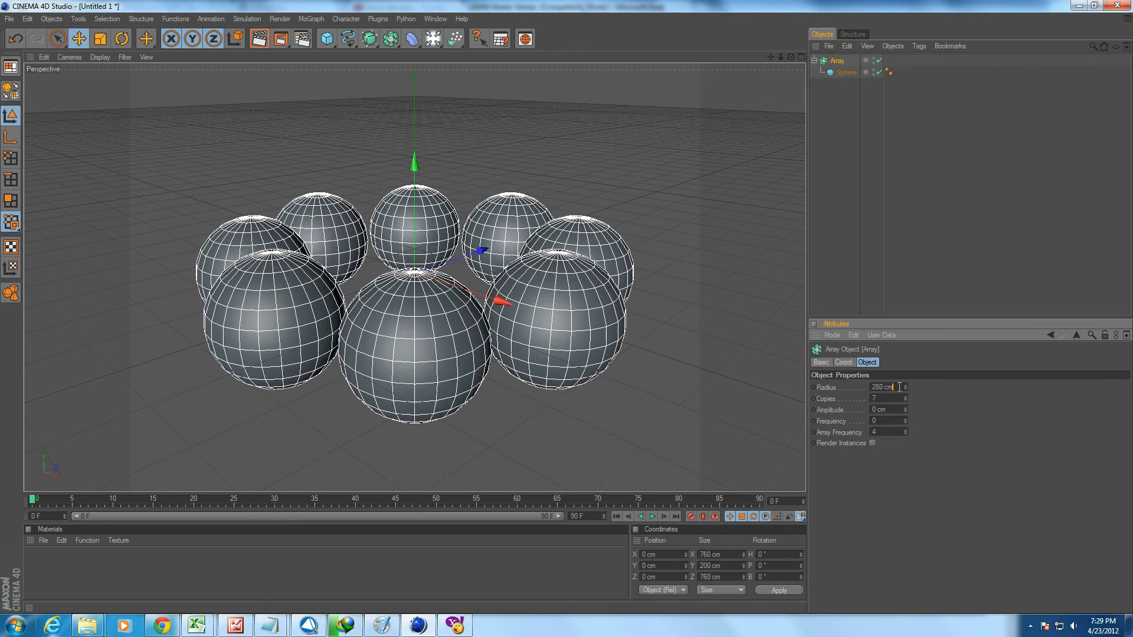
{"action": "left_click_drag", "start_coordinate": [678, 295], "coordinate": [696, 342], "text": "alt"}
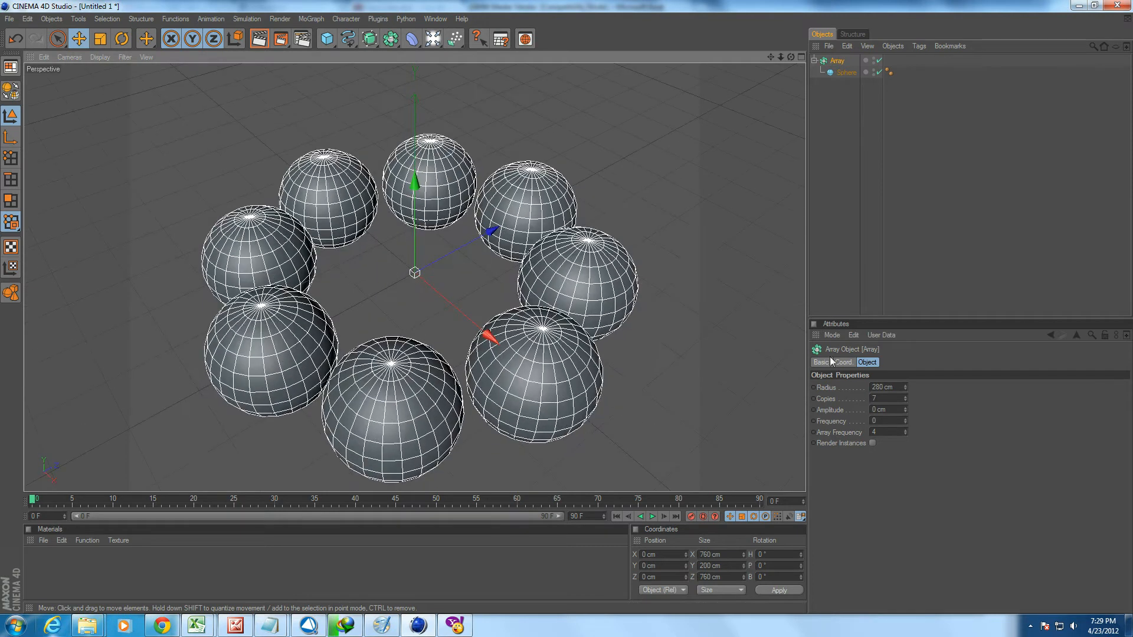
{"action": "left_click", "coordinate": [884, 397]}
{"action": "scroll", "coordinate": [886, 397], "scroll_direction": "up", "scroll_amount": 2}
{"action": "scroll", "coordinate": [887, 397], "scroll_direction": "down", "scroll_amount": 2}
{"action": "scroll", "coordinate": [887, 397], "scroll_direction": "up", "scroll_amount": 1}
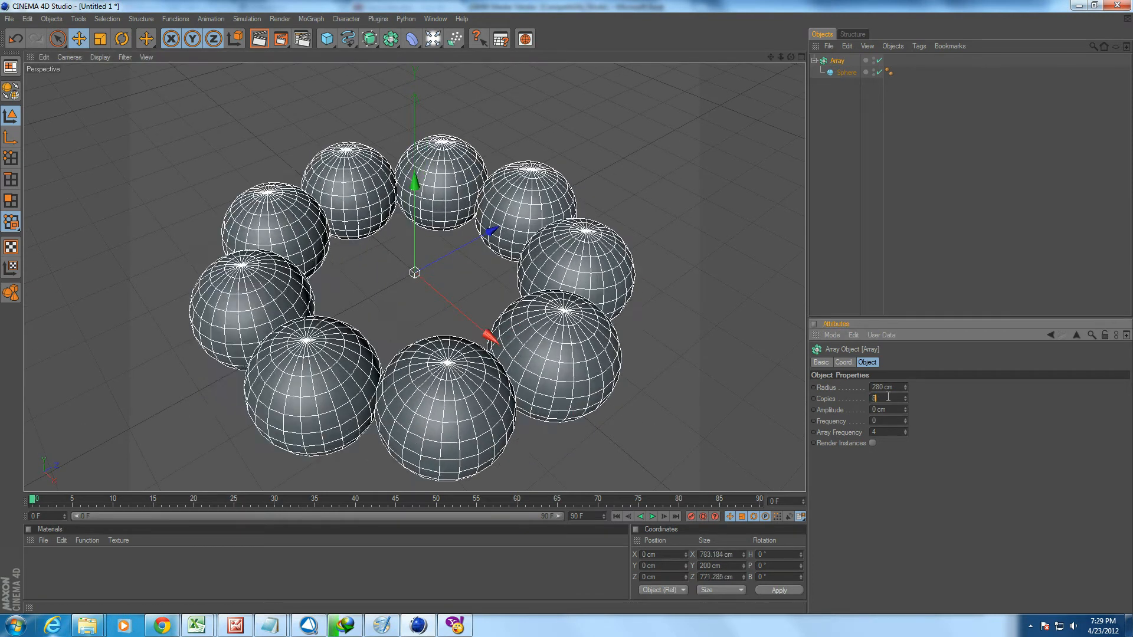
{"action": "scroll", "coordinate": [888, 397], "scroll_direction": "up", "scroll_amount": 1}
Lower the array's amplitude to -94 cm so the sphere copies are offset vertically.
{"action": "scroll", "coordinate": [895, 413], "scroll_direction": "down", "scroll_amount": 20}
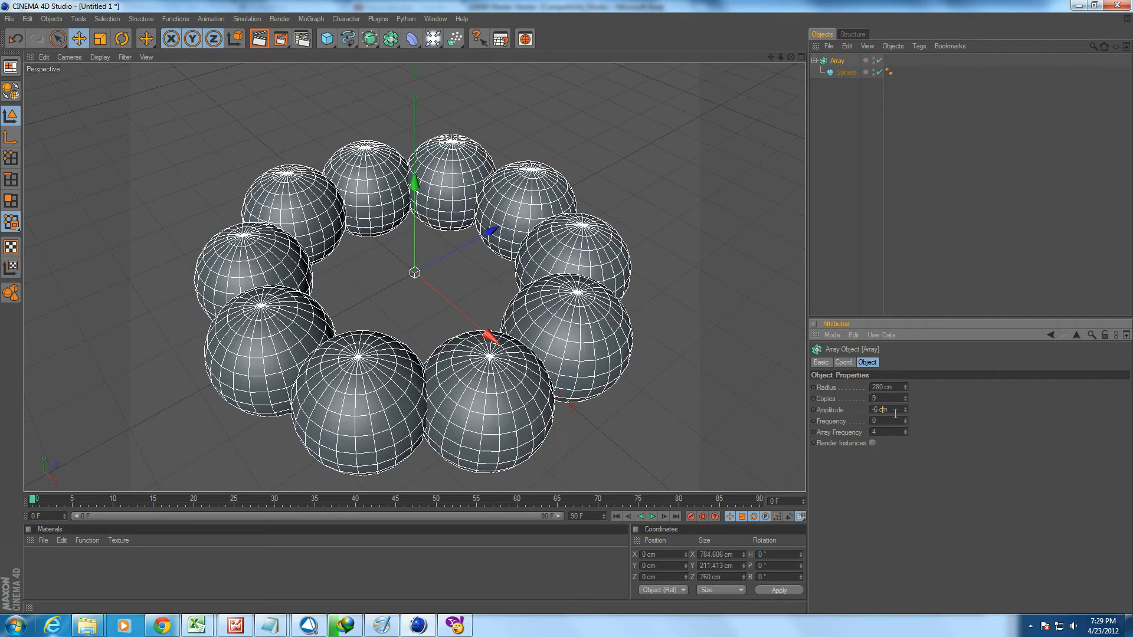
{"action": "scroll", "coordinate": [895, 413], "scroll_direction": "down", "scroll_amount": 20}
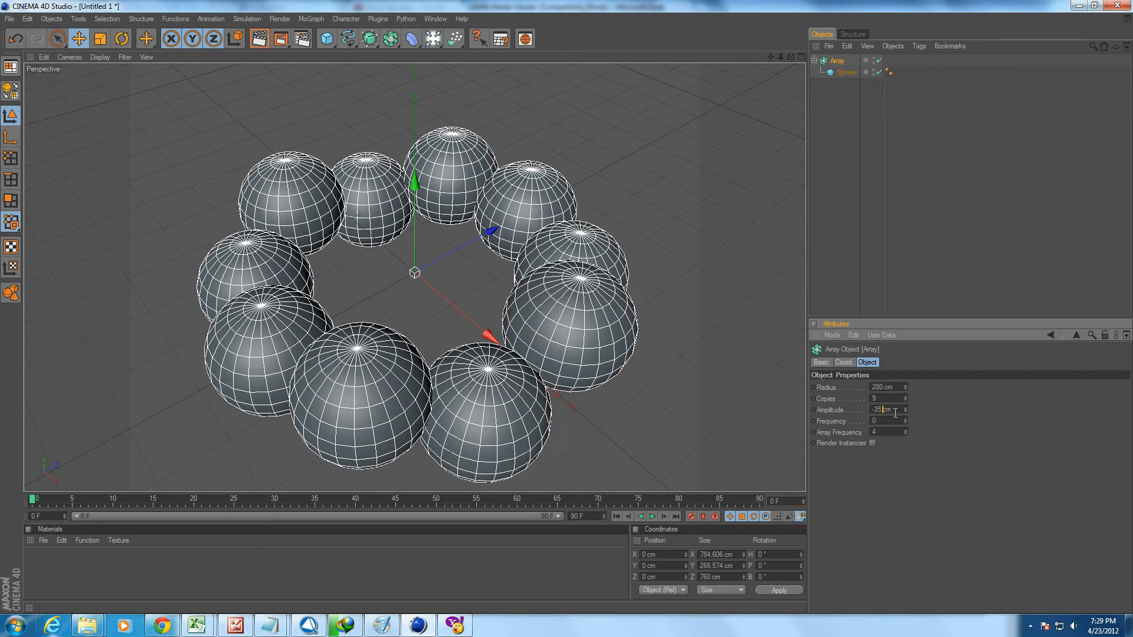
{"action": "scroll", "coordinate": [895, 413], "scroll_direction": "down", "scroll_amount": 20}
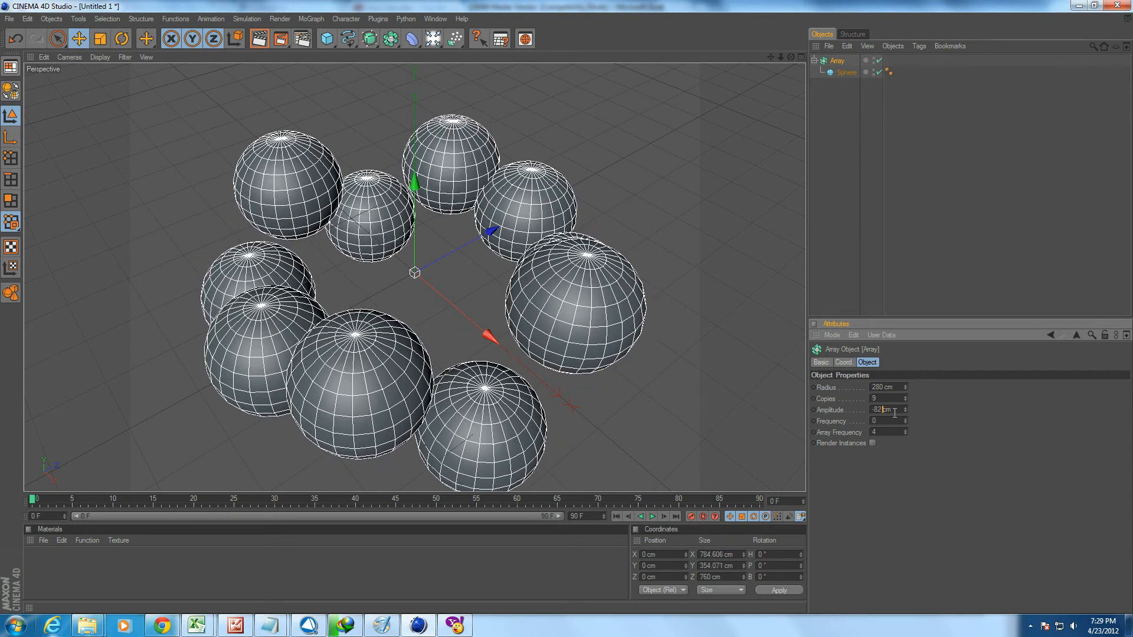
{"action": "left_click_drag", "start_coordinate": [531, 307], "coordinate": [528, 207], "text": "alt"}
Play the animation with the current array settings and return to frame 0.
{"action": "left_click", "coordinate": [887, 421]}
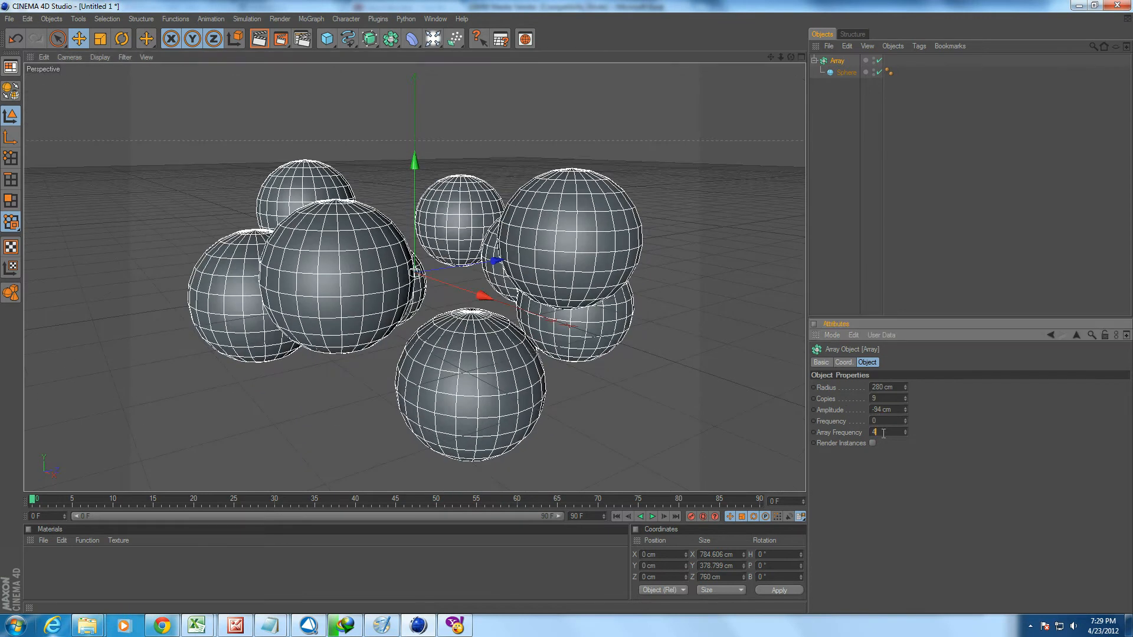
{"action": "mouse_move", "coordinate": [34, 506]}
{"action": "left_mouse_down"}
{"action": "mouse_move", "coordinate": [59, 505]}
{"action": "mouse_move", "coordinate": [33, 505]}
{"action": "left_mouse_up"}
{"action": "left_click", "coordinate": [653, 516]}
{"action": "left_click", "coordinate": [653, 516]}
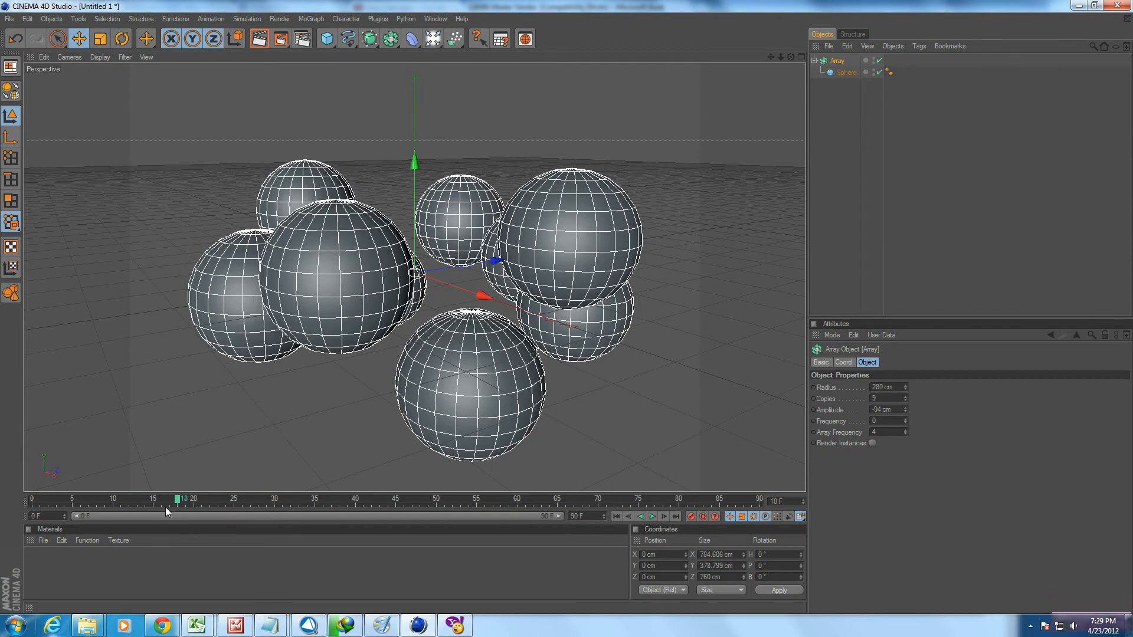
{"action": "left_click_drag", "start_coordinate": [167, 500], "coordinate": [33, 501]}
Set the array's frequency to 2 and preview the animation.
{"action": "left_click", "coordinate": [890, 421]}
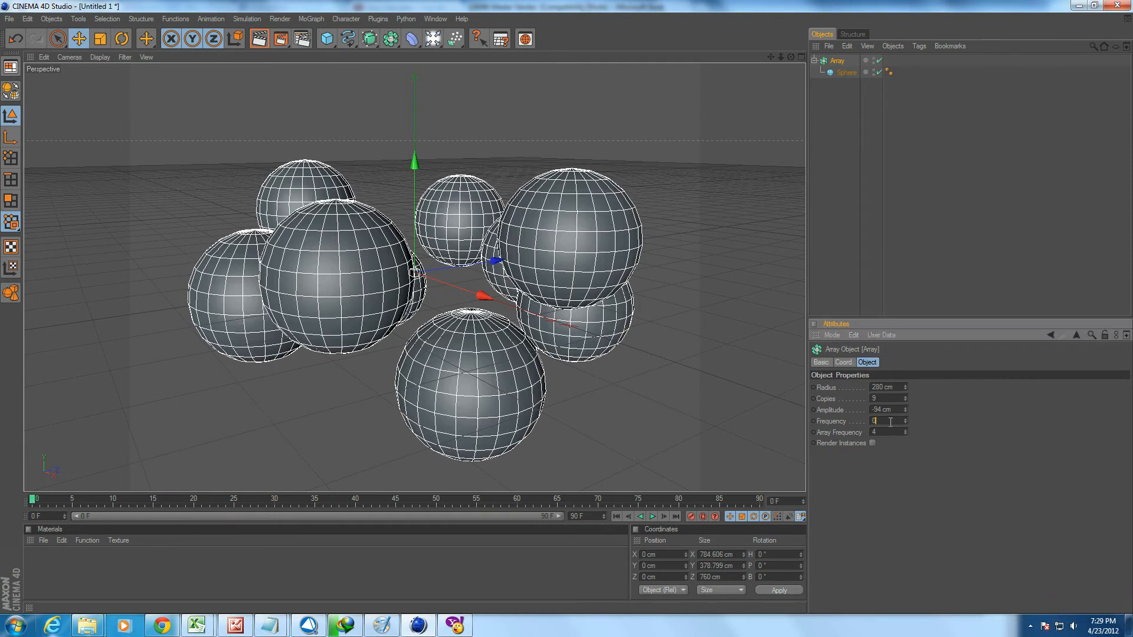
{"action": "scroll", "coordinate": [890, 422], "scroll_direction": "up", "scroll_amount": 5}
{"action": "left_click", "coordinate": [652, 517]}
{"action": "left_click", "coordinate": [652, 517]}
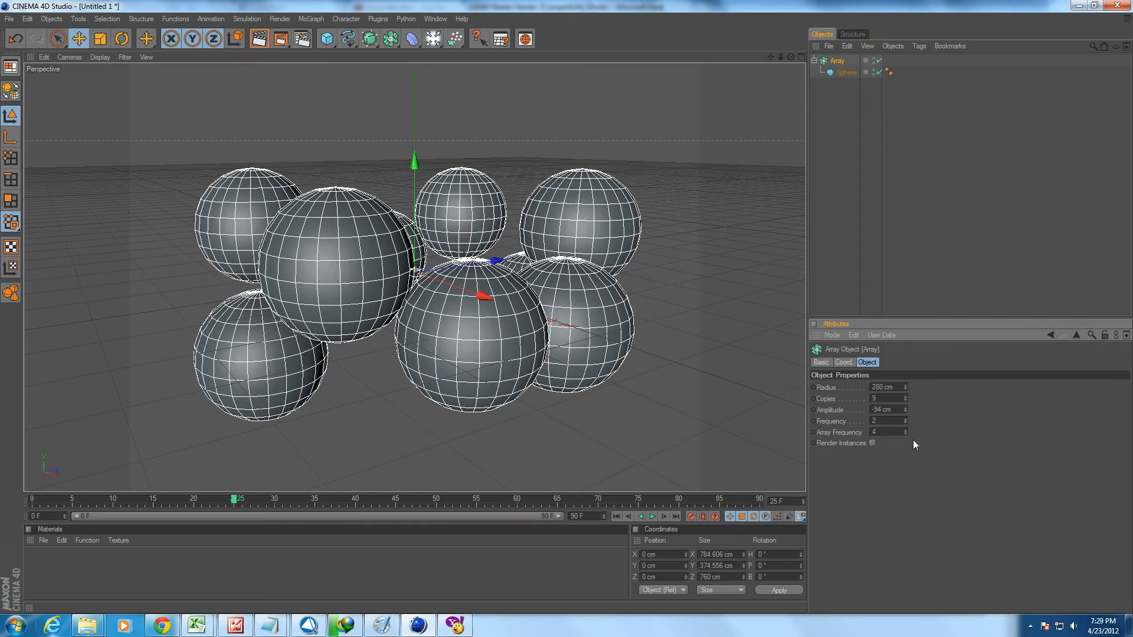
Set the array's frequency to 7 and replay the animation from the start.
{"action": "type", "text": "7"}
{"action": "key", "text": "Return"}
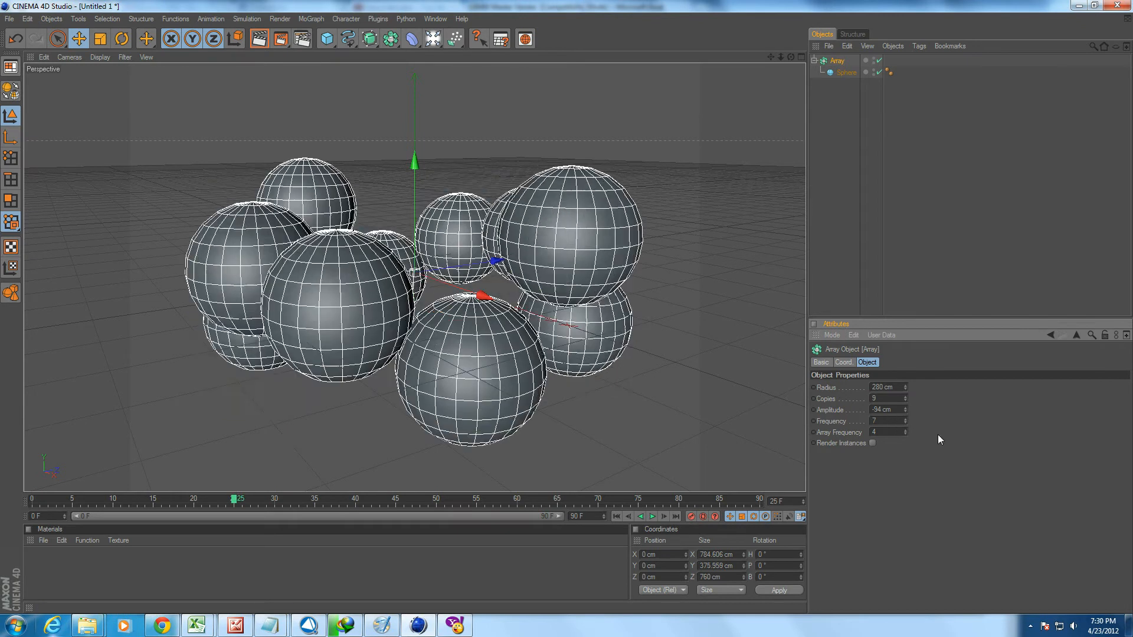
{"action": "left_click_drag", "start_coordinate": [91, 505], "coordinate": [31, 505]}
{"action": "left_click", "coordinate": [652, 517]}
{"action": "left_click", "coordinate": [652, 517]}
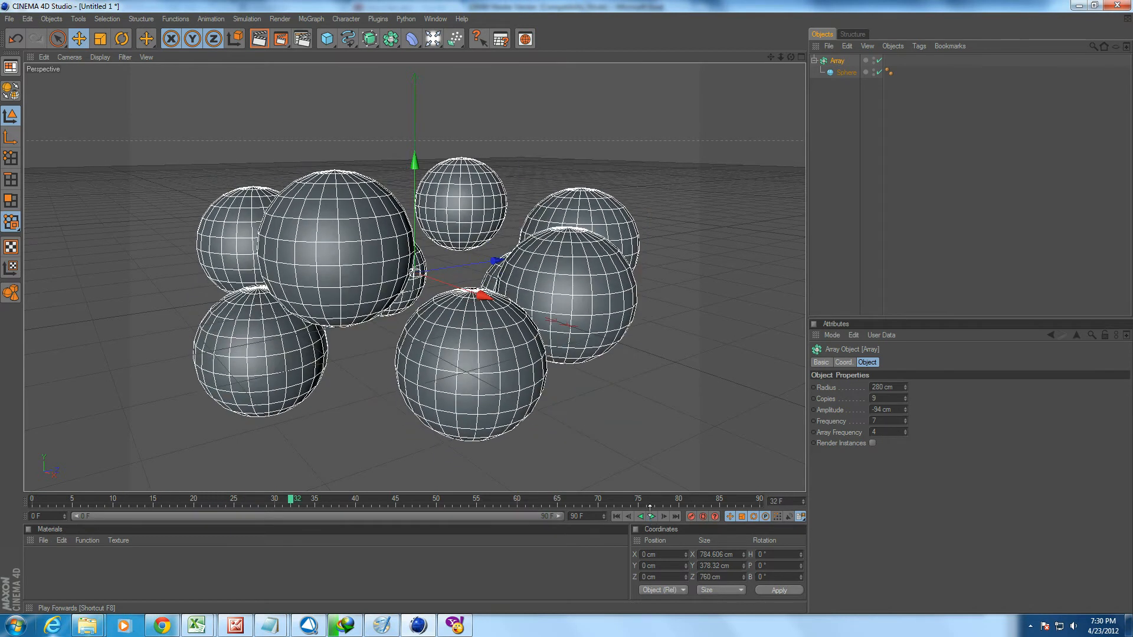
Set the Array Frequency to 0 and scrub the timeline to frame 19 to preview the motion.
{"action": "double_click", "coordinate": [887, 432]}
{"action": "scroll", "coordinate": [893, 430], "scroll_direction": "down", "scroll_amount": 1}
{"action": "scroll", "coordinate": [893, 429], "scroll_direction": "down", "scroll_amount": 12}
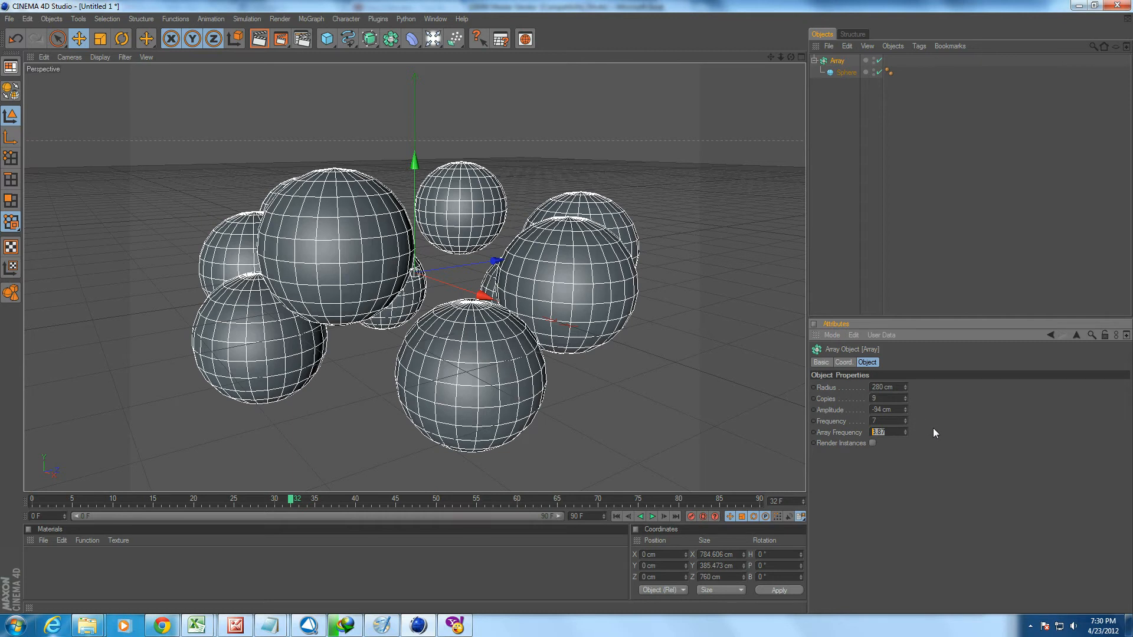
{"action": "type", "text": "0"}
{"action": "key", "text": "Return"}
{"action": "left_click_drag", "start_coordinate": [104, 500], "coordinate": [185, 499]}
Set the Array Frequency to 5 and scrub the timeline to frame 49 to preview the motion.
{"action": "left_click", "coordinate": [896, 431]}
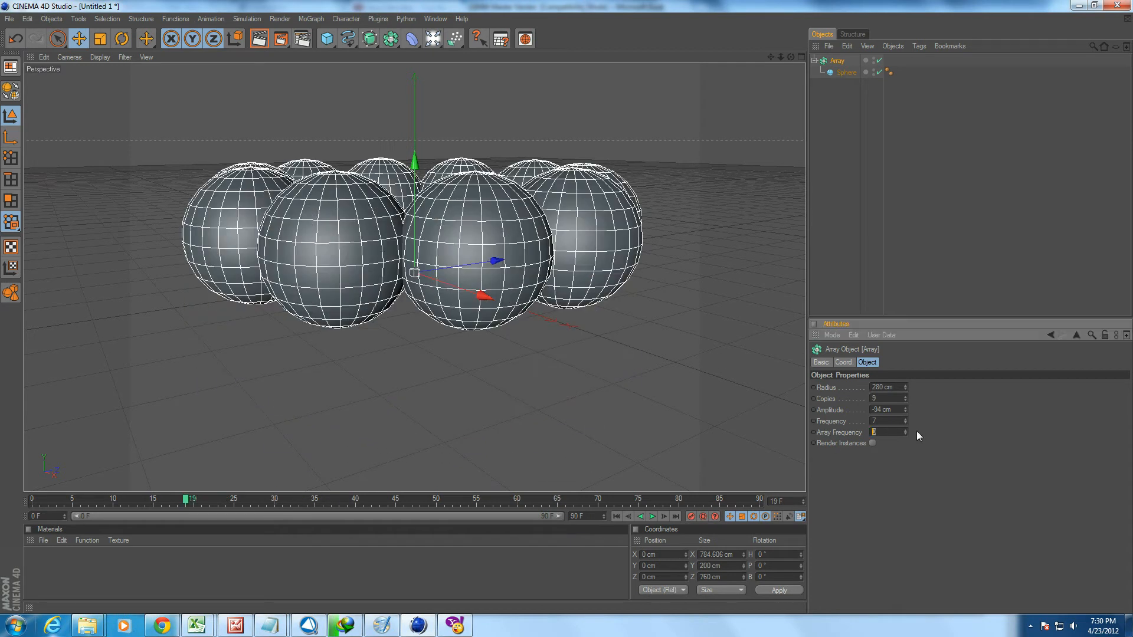
{"action": "type", "text": "5"}
{"action": "key", "text": "Return"}
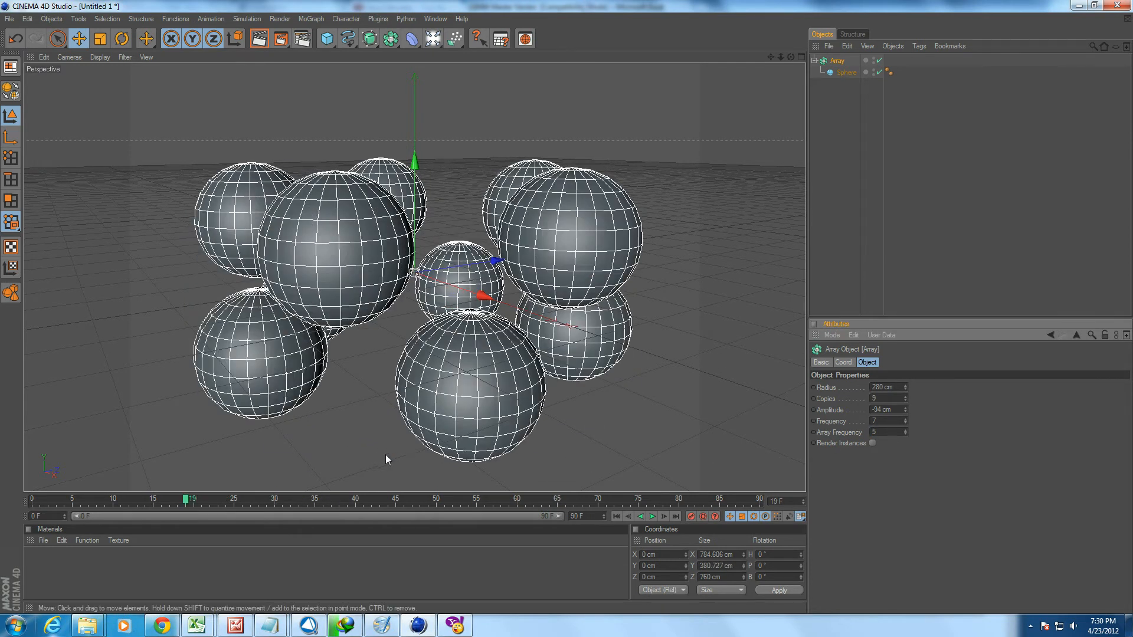
{"action": "left_click_drag", "start_coordinate": [153, 500], "coordinate": [426, 491]}
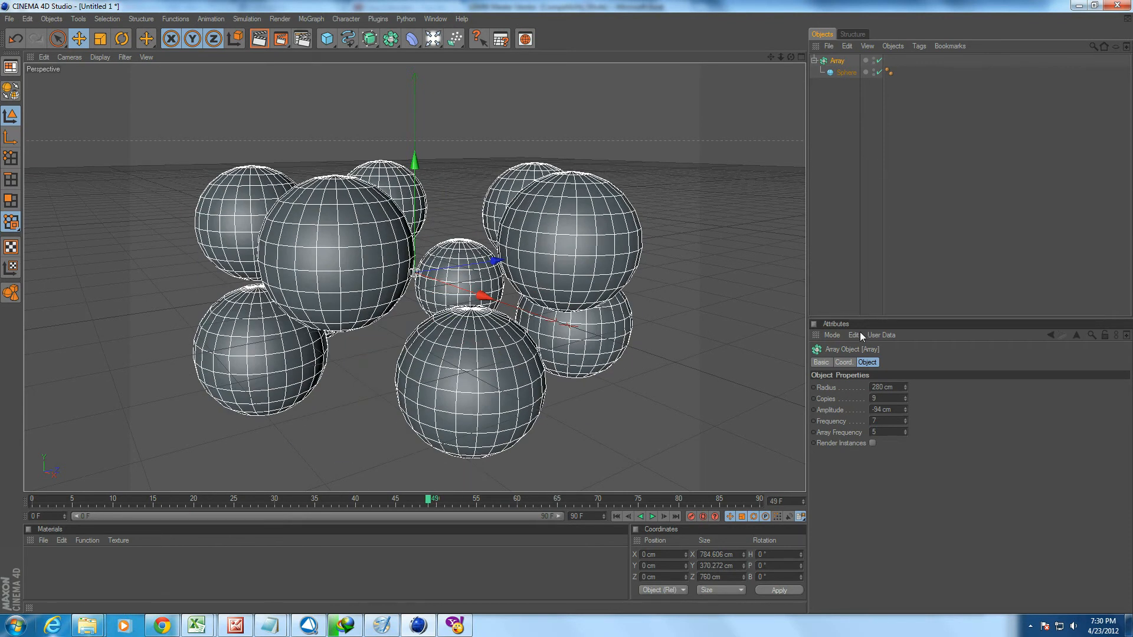
Delete the array with its sphere and add a Boole object, a cube and a sphere.
{"action": "key", "text": "Delete"}
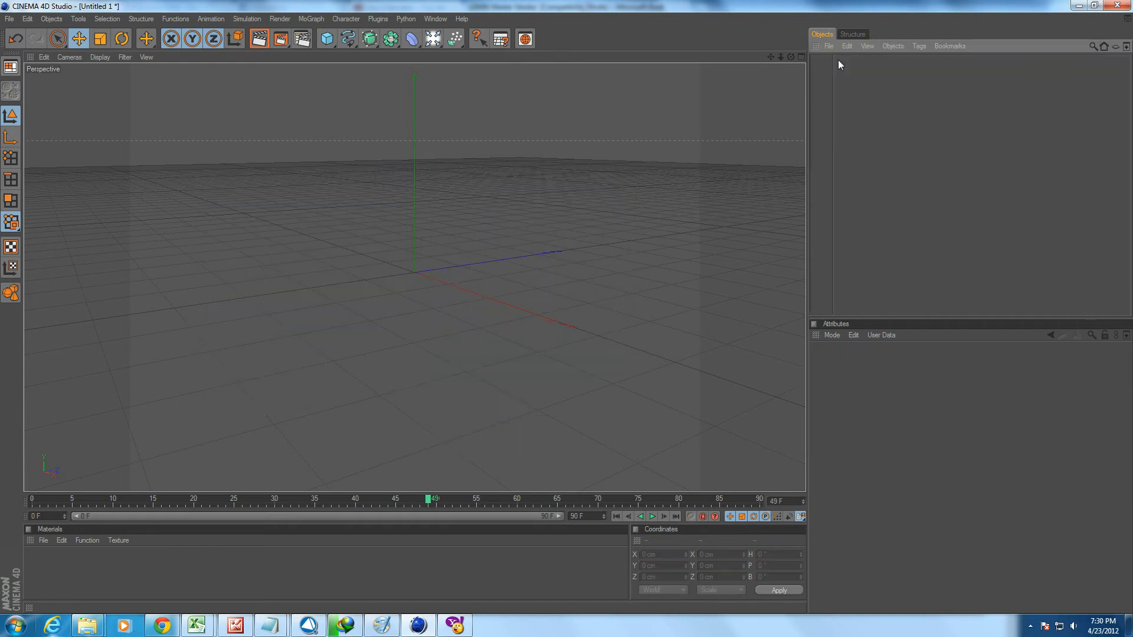
{"action": "left_click_drag", "start_coordinate": [400, 44], "coordinate": [524, 45]}
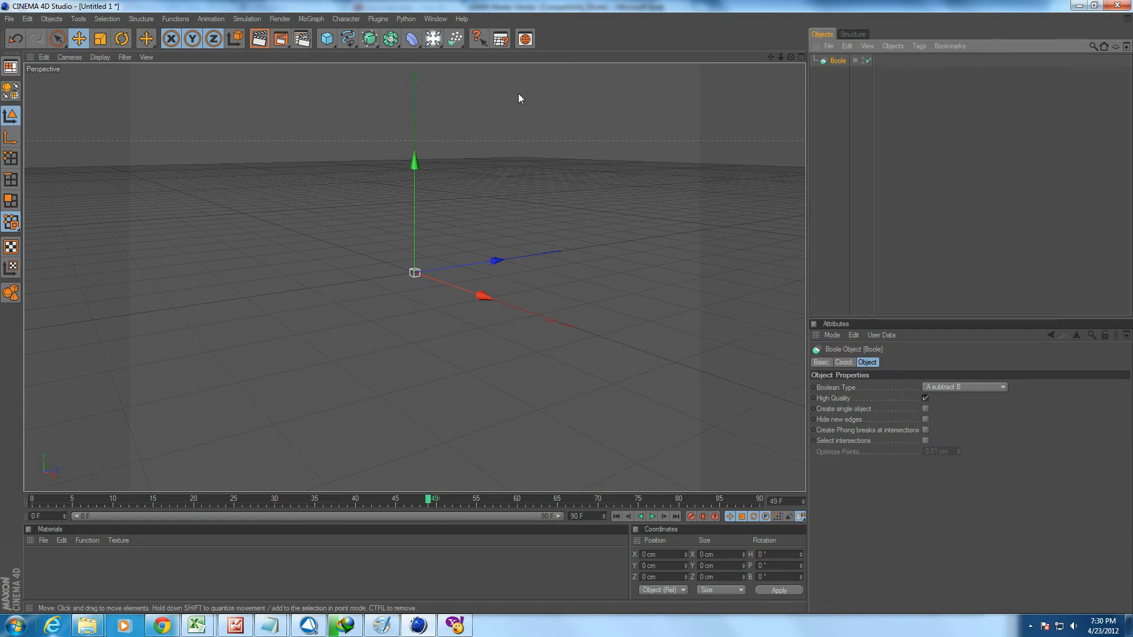
{"action": "left_click_drag", "start_coordinate": [326, 39], "coordinate": [415, 48]}
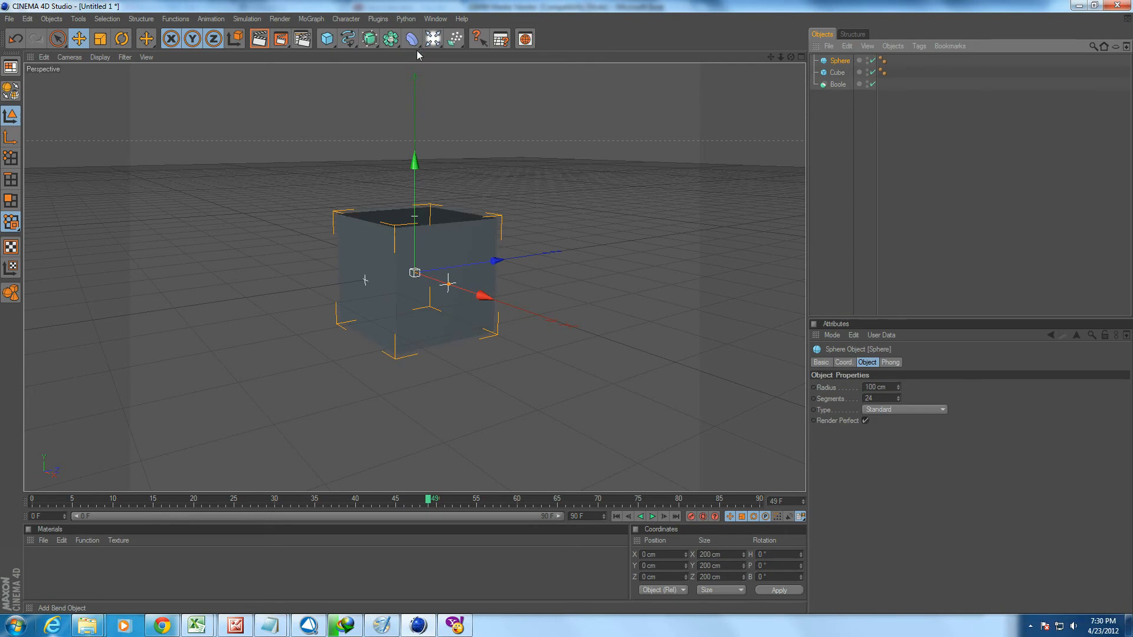
Raise the sphere above the cube to about 216.5 cm in Y and nest both objects under the Boole.
{"action": "mouse_move", "coordinate": [415, 160]}
{"action": "left_mouse_down"}
{"action": "mouse_move", "coordinate": [414, 326]}
{"action": "mouse_move", "coordinate": [417, 173]}
{"action": "left_mouse_up"}
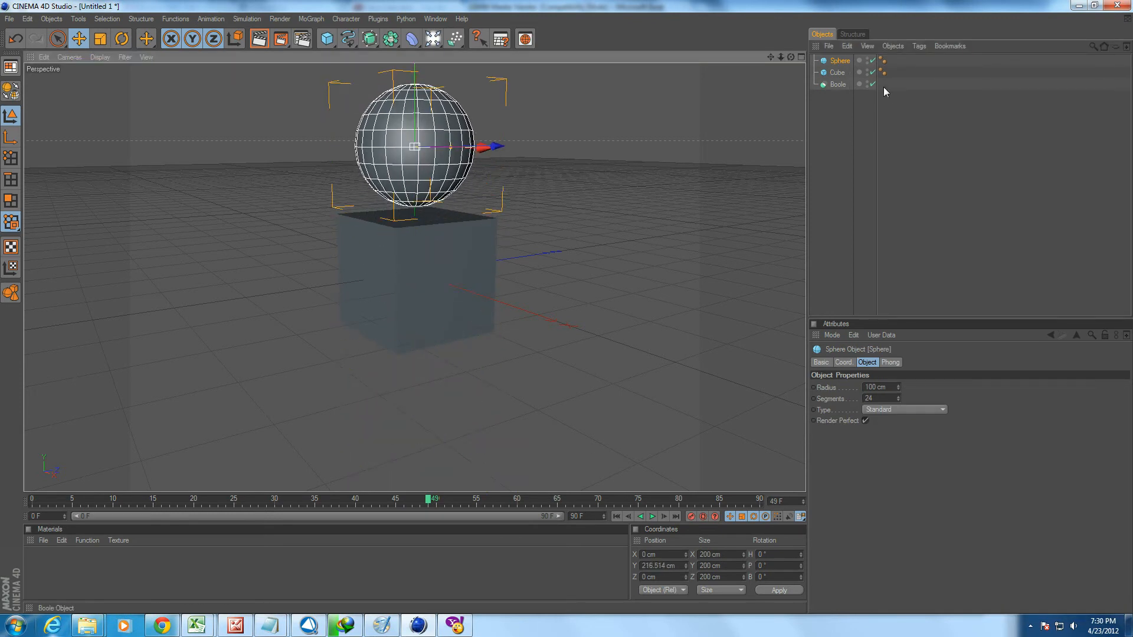
{"action": "left_click", "coordinate": [836, 73]}
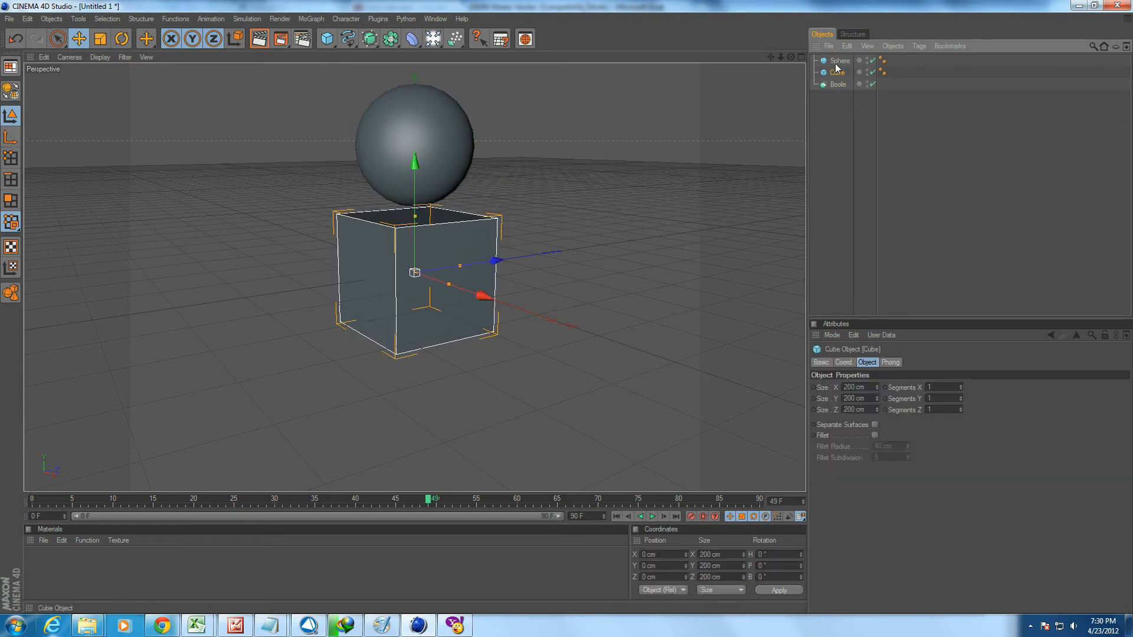
{"action": "left_click", "coordinate": [840, 61], "text": "ctrl"}
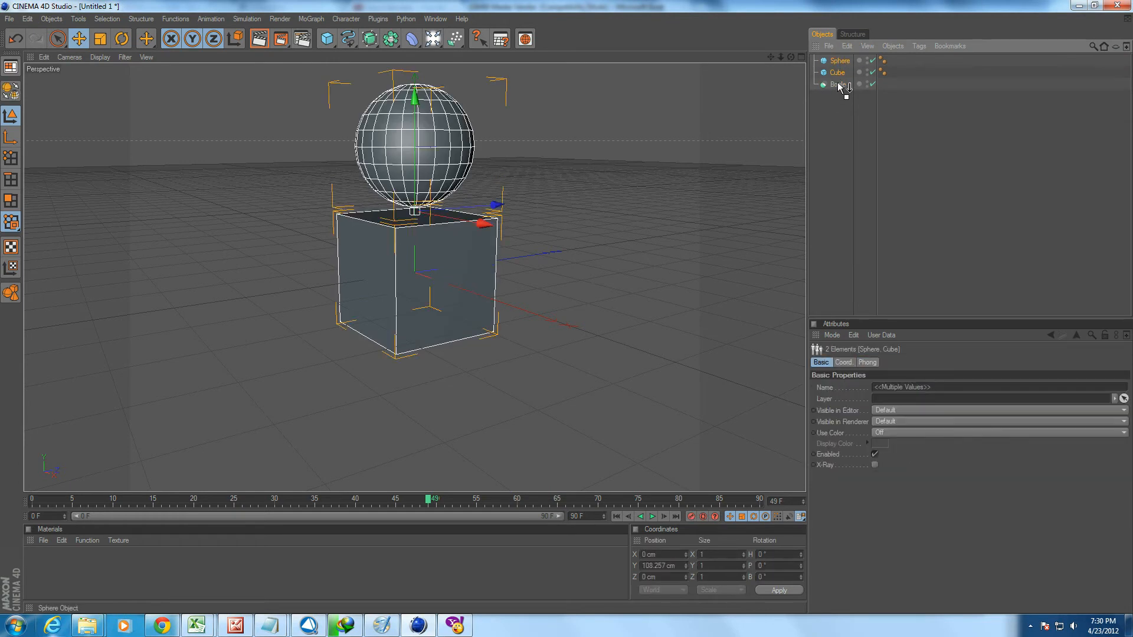
{"action": "left_click_drag", "start_coordinate": [837, 82], "coordinate": [837, 83]}
{"action": "left_click", "coordinate": [837, 104]}
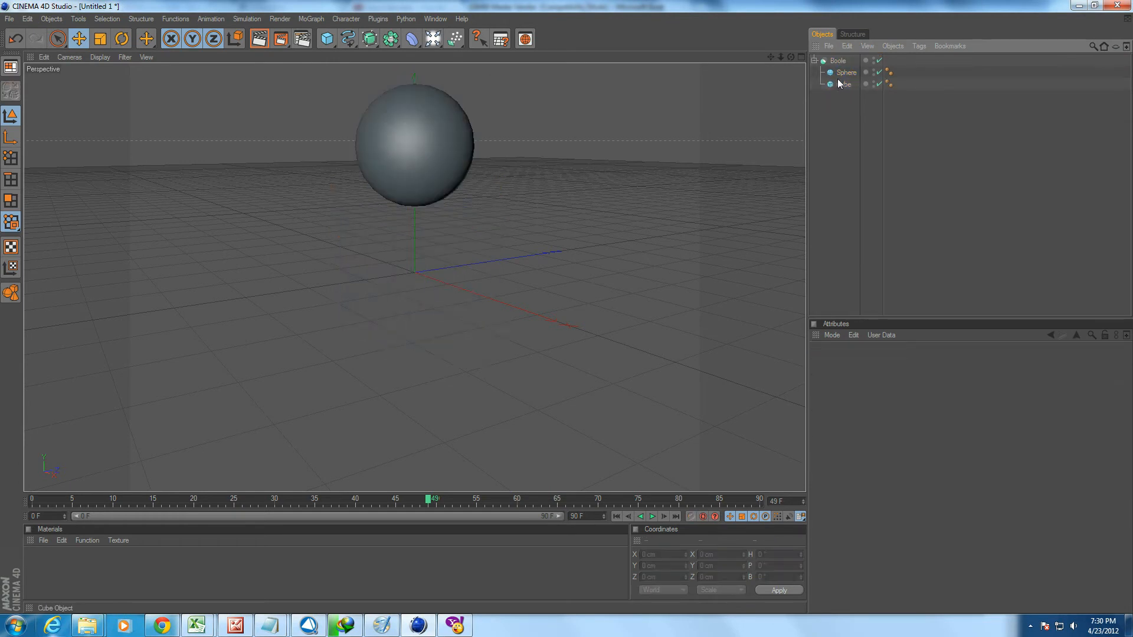
Move the sphere inside the Boole slightly down to about 214.6 cm in Y.
{"action": "left_click", "coordinate": [839, 69]}
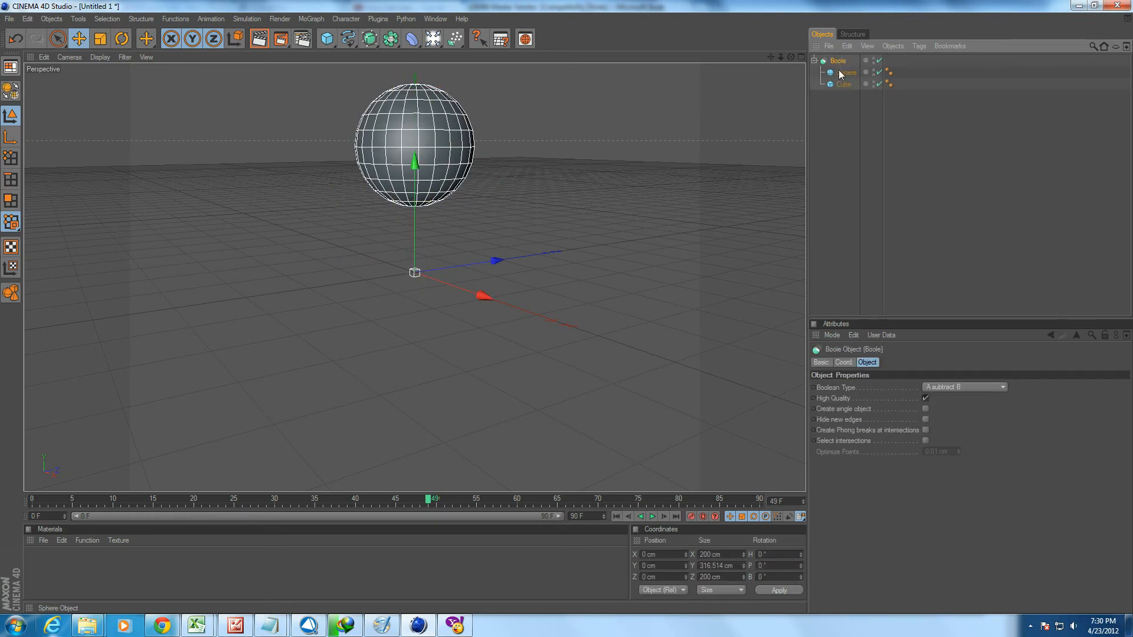
{"action": "mouse_move", "coordinate": [416, 75]}
{"action": "left_mouse_down"}
{"action": "mouse_move", "coordinate": [415, 129]}
{"action": "mouse_move", "coordinate": [415, 75]}
{"action": "left_mouse_up"}
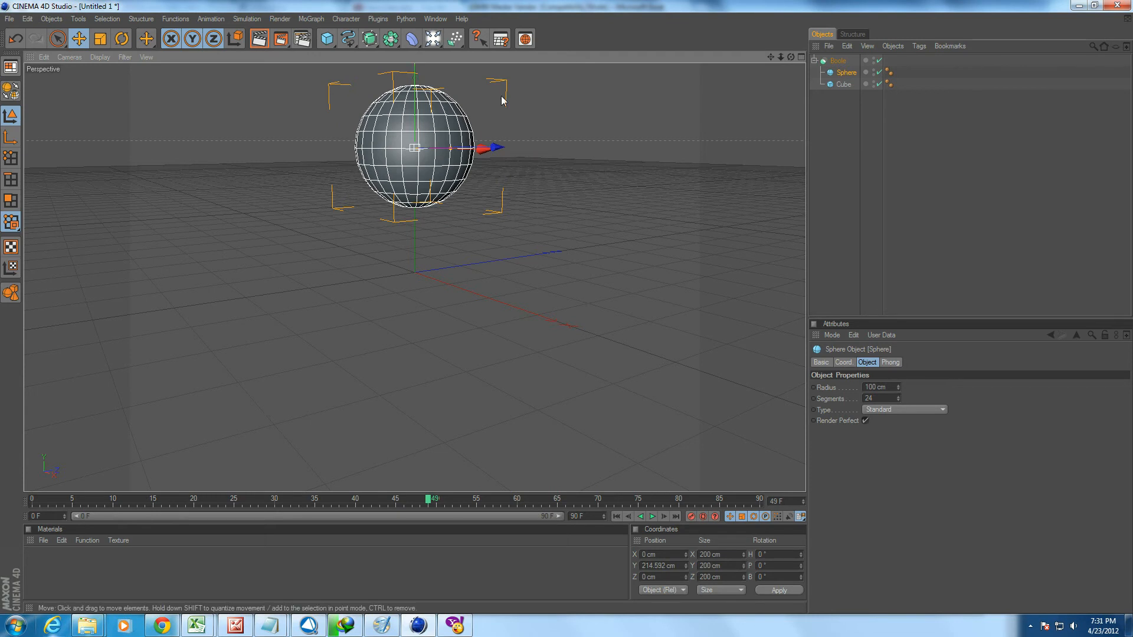
{"action": "scroll", "coordinate": [481, 193], "scroll_direction": "down", "scroll_amount": 4}
{"action": "middle_click_drag", "start_coordinate": [613, 121], "coordinate": [568, 176], "text": "alt"}
{"action": "scroll", "coordinate": [518, 189], "scroll_direction": "up", "scroll_amount": 4}
Select the Boole, its sphere and its cube in turn to examine which object is subtracted from which.
{"action": "left_click", "coordinate": [838, 60]}
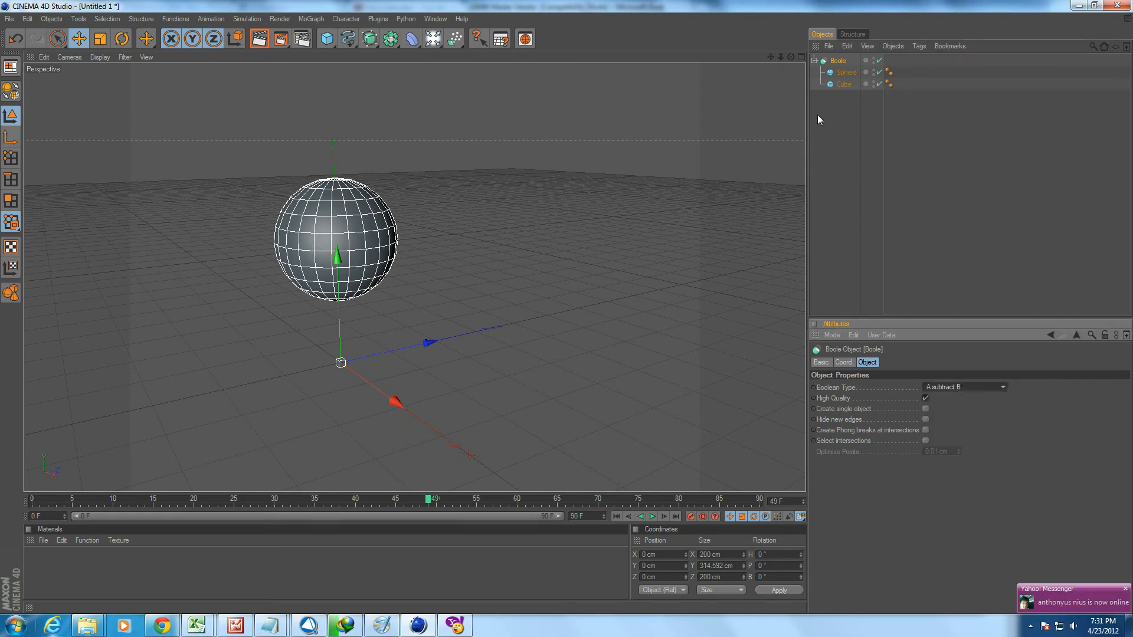
{"action": "left_click", "coordinate": [843, 71]}
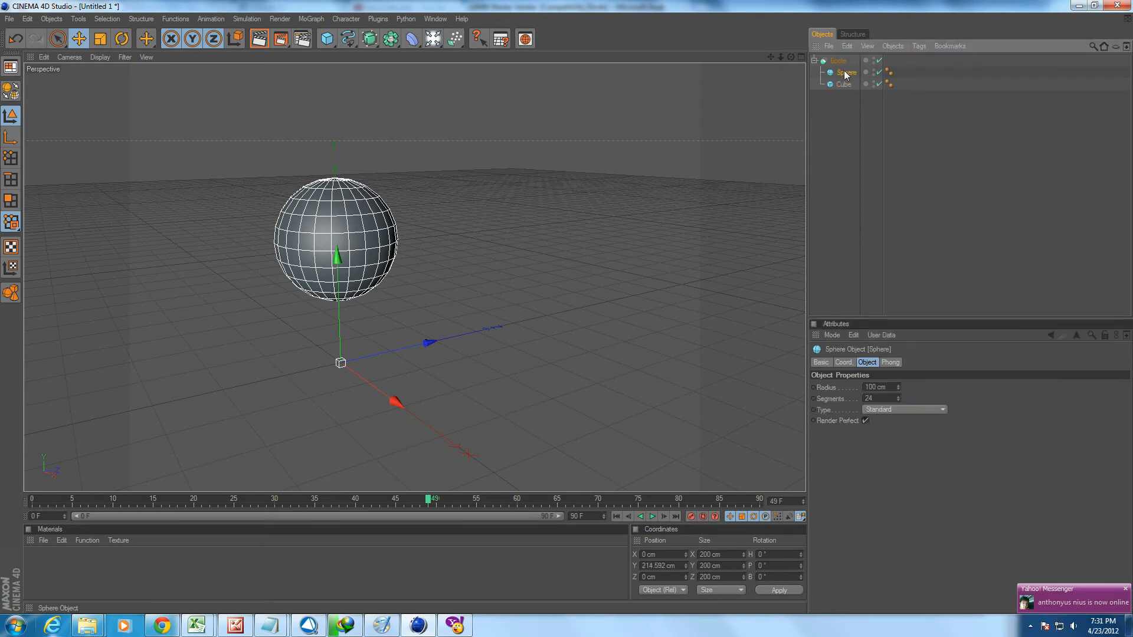
{"action": "left_click", "coordinate": [842, 85]}
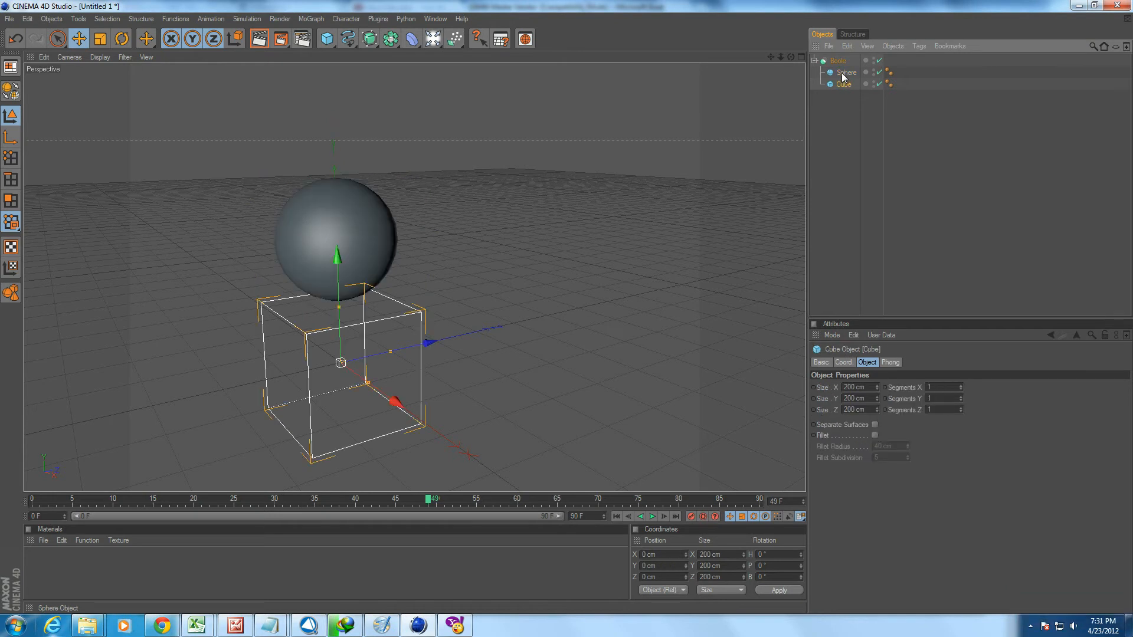
Raise the cube inside the Boole to about 145.4 cm in Y so it overlaps the sphere.
{"action": "left_click", "coordinate": [845, 72]}
{"action": "left_click", "coordinate": [840, 84]}
{"action": "mouse_move", "coordinate": [336, 263]}
{"action": "left_mouse_down"}
{"action": "mouse_move", "coordinate": [335, 213]}
{"action": "mouse_move", "coordinate": [336, 250]}
{"action": "left_mouse_up"}
{"action": "mouse_move", "coordinate": [336, 250]}
{"action": "left_mouse_down", "text": "alt"}
{"action": "mouse_move", "coordinate": [341, 194]}
{"action": "mouse_move", "coordinate": [390, 256]}
{"action": "mouse_move", "coordinate": [343, 215]}
{"action": "mouse_move", "coordinate": [343, 197]}
{"action": "mouse_move", "coordinate": [353, 311]}
{"action": "mouse_move", "coordinate": [356, 244]}
{"action": "left_mouse_up", "text": "alt"}
{"action": "scroll", "coordinate": [383, 271], "scroll_direction": "up", "scroll_amount": 5}
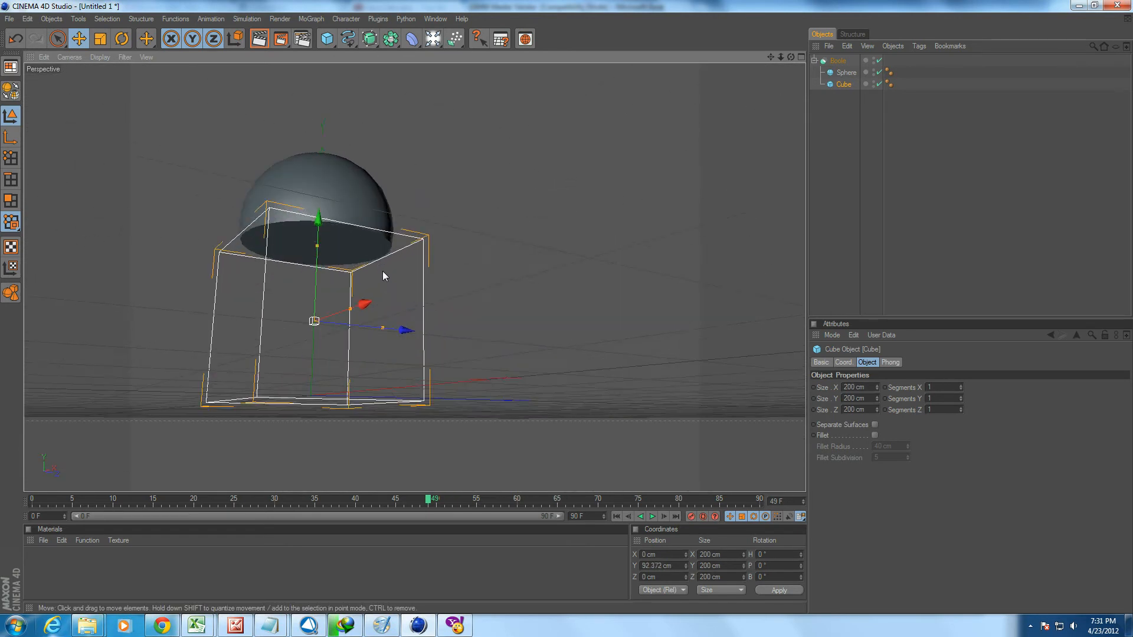
{"action": "middle_click_drag", "start_coordinate": [367, 312], "coordinate": [438, 361], "text": "alt"}
{"action": "left_click_drag", "start_coordinate": [366, 273], "coordinate": [366, 227]}
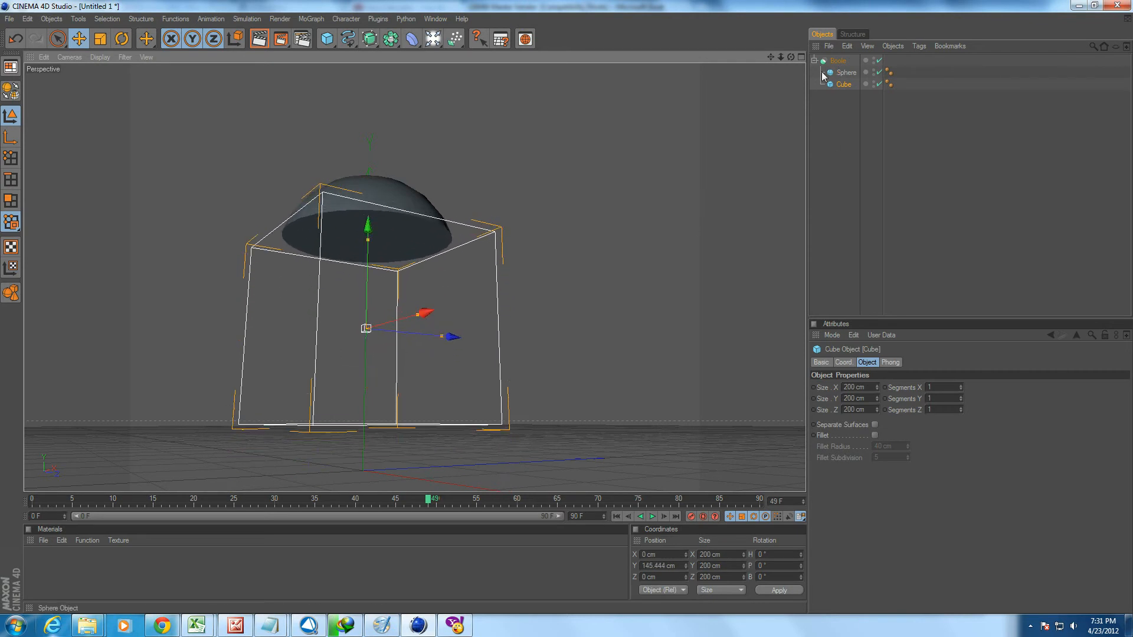
Select the Boole, the sphere and the raised cube in turn to examine how the cube cuts the sphere.
{"action": "left_click", "coordinate": [838, 61]}
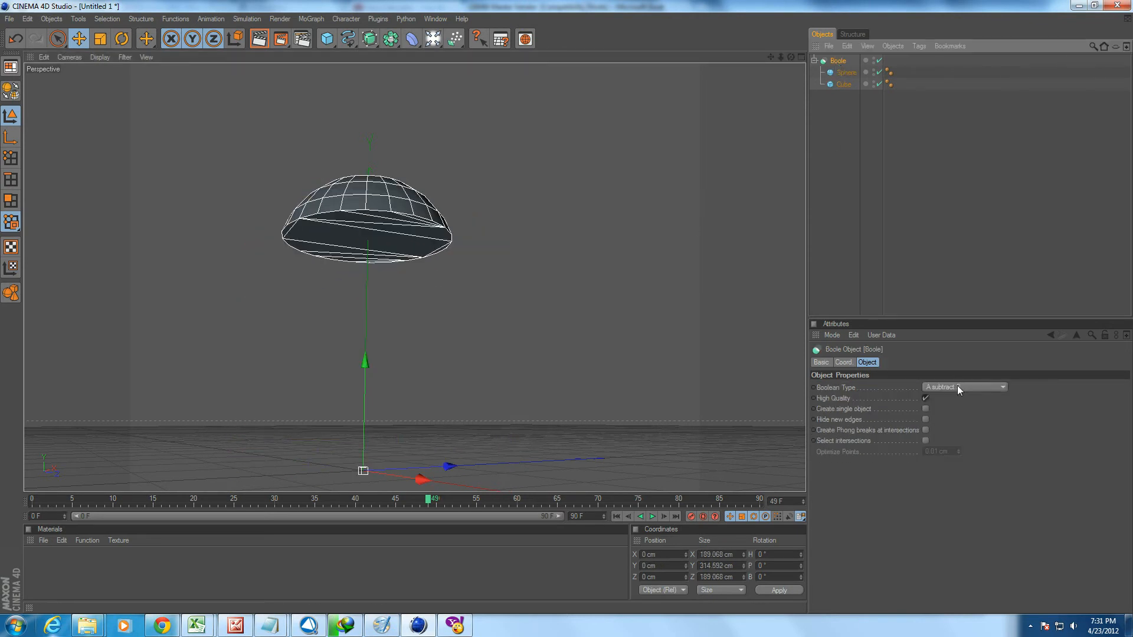
{"action": "left_click", "coordinate": [848, 71]}
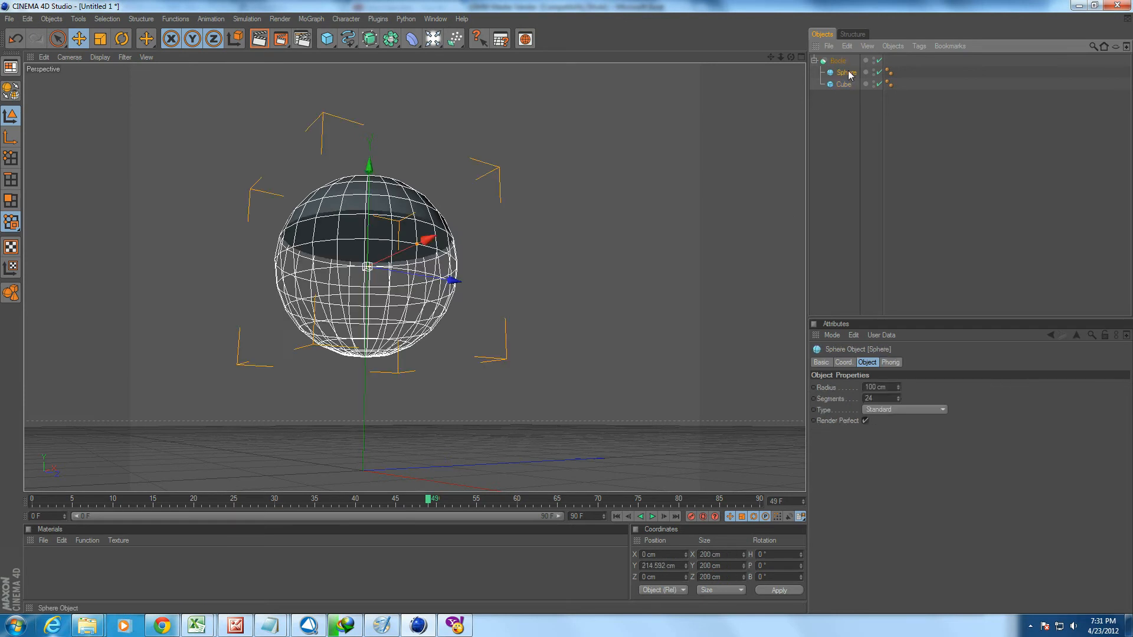
{"action": "left_click", "coordinate": [843, 84]}
{"action": "left_click_drag", "start_coordinate": [581, 254], "coordinate": [637, 271], "text": "alt"}
Set the Boole's Boolean Type to A union B and examine the merged shape from above.
{"action": "left_click", "coordinate": [837, 61]}
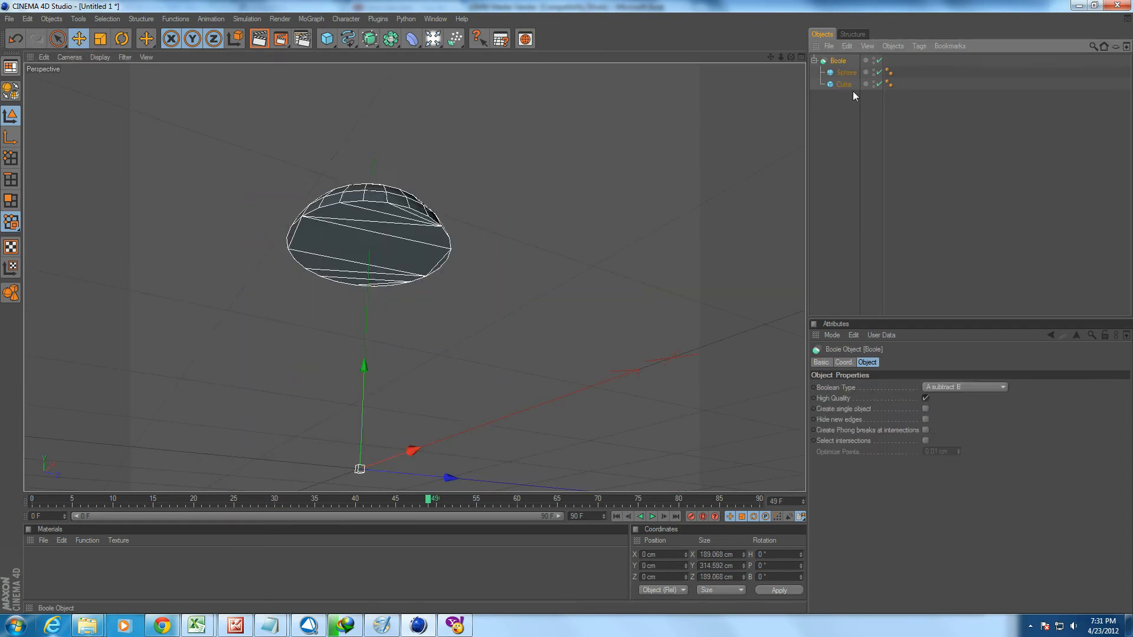
{"action": "left_click", "coordinate": [950, 388]}
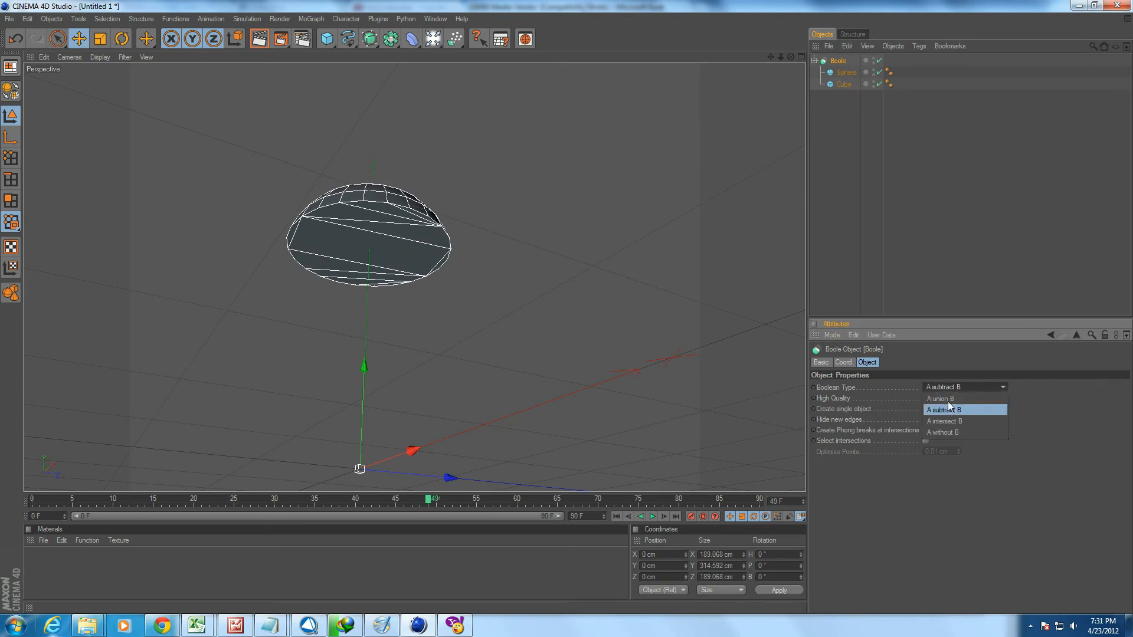
{"action": "left_click", "coordinate": [947, 399]}
{"action": "left_click_drag", "start_coordinate": [639, 342], "coordinate": [643, 407], "text": "alt"}
Set the Boole's Boolean Type to A intersect B and view the shape from a lower angle.
{"action": "left_click", "coordinate": [952, 388]}
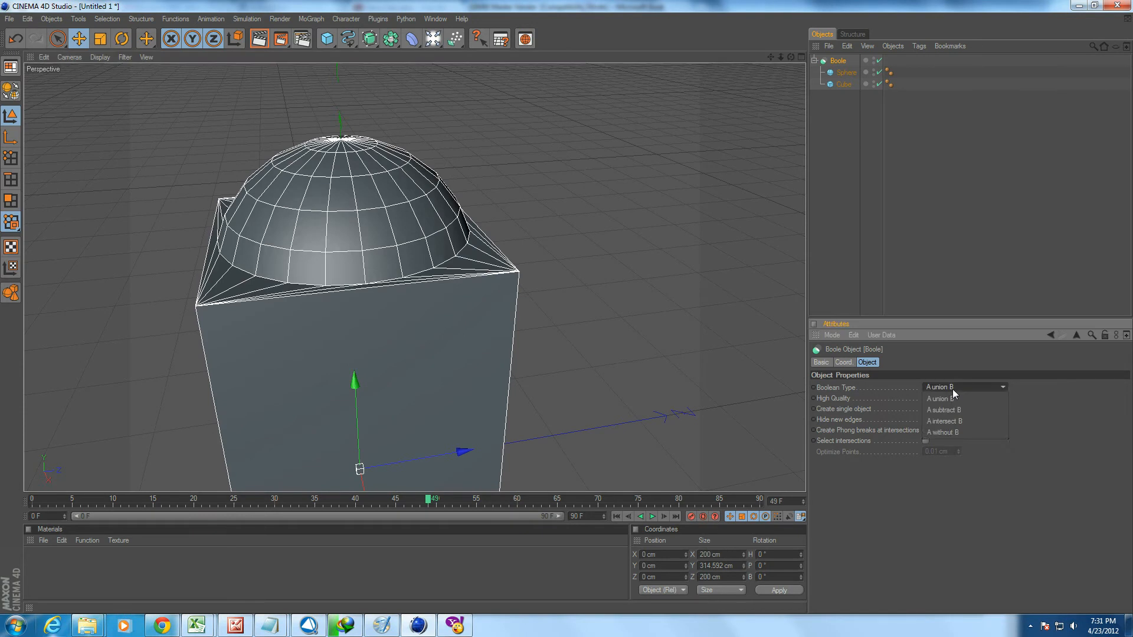
{"action": "left_click", "coordinate": [958, 430]}
{"action": "left_click_drag", "start_coordinate": [629, 288], "coordinate": [629, 230], "text": "alt"}
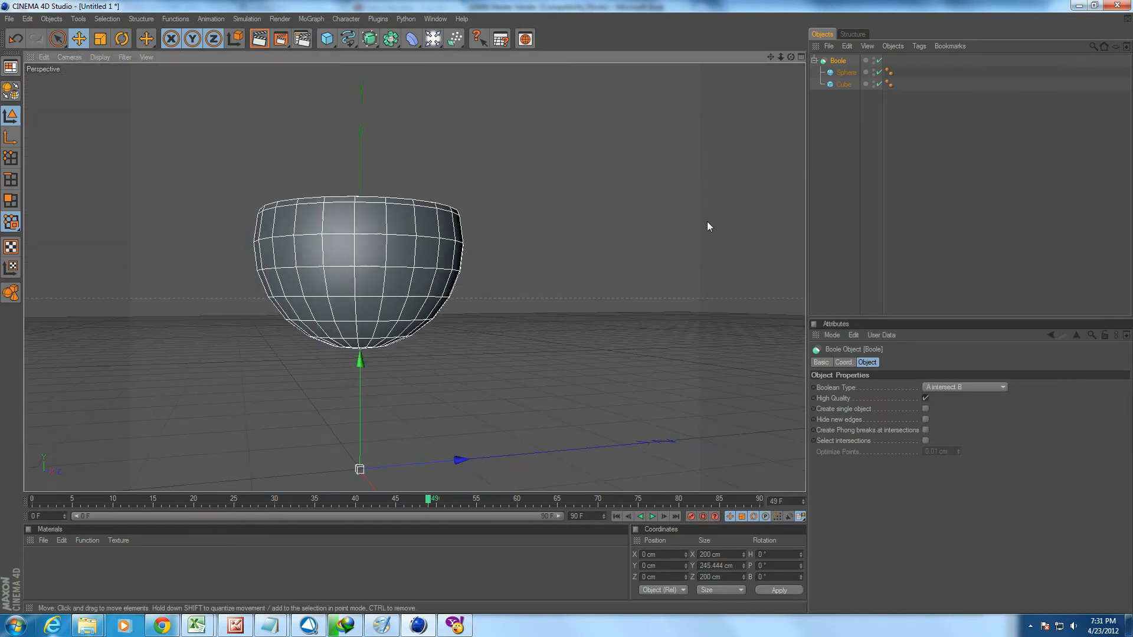
Lower the cube inside the Boole to about 99.9 cm in Y and compare it with the sphere.
{"action": "left_click", "coordinate": [841, 73]}
{"action": "left_click", "coordinate": [844, 83]}
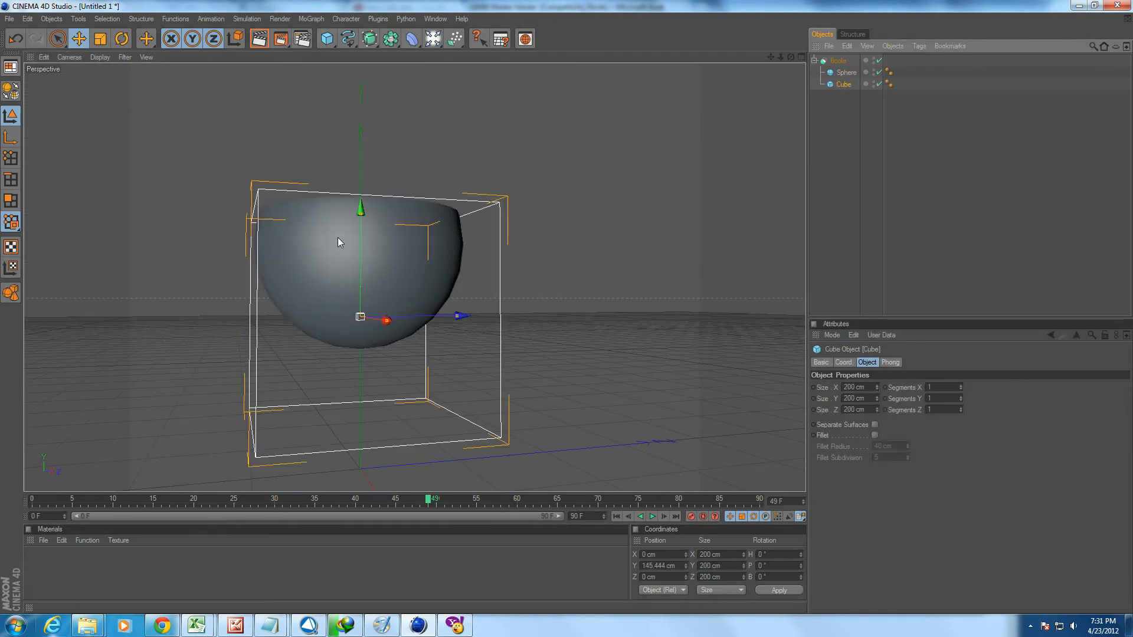
{"action": "mouse_move", "coordinate": [358, 234]}
{"action": "left_mouse_down"}
{"action": "mouse_move", "coordinate": [360, 317]}
{"action": "mouse_move", "coordinate": [361, 242]}
{"action": "mouse_move", "coordinate": [360, 273]}
{"action": "mouse_move", "coordinate": [360, 255]}
{"action": "left_mouse_up"}
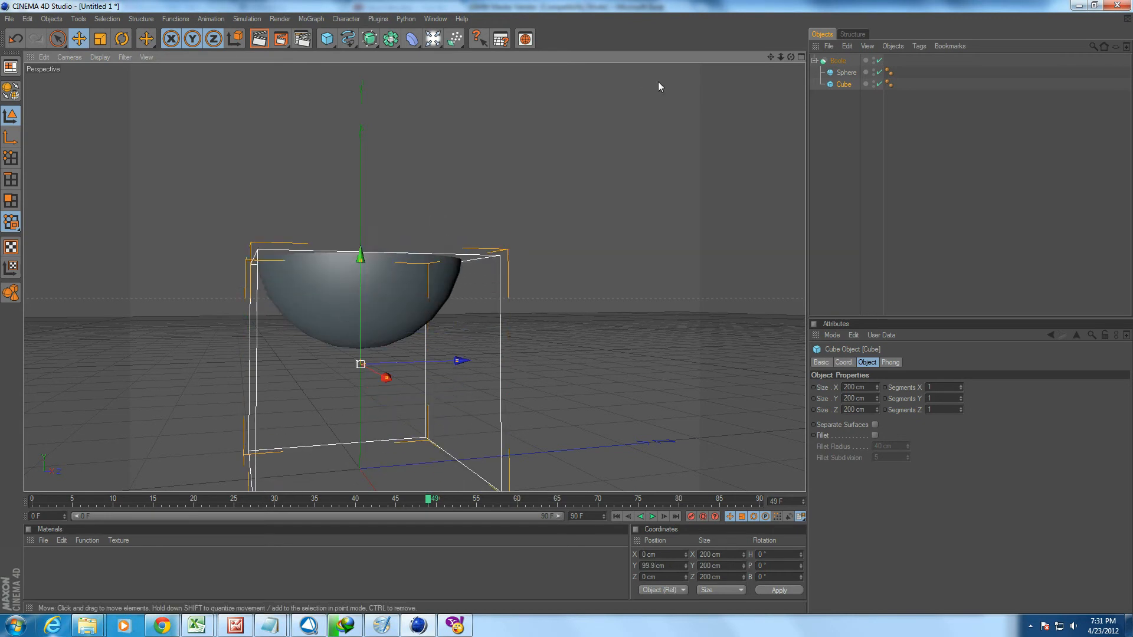
{"action": "left_click", "coordinate": [846, 72]}
{"action": "left_click", "coordinate": [843, 84]}
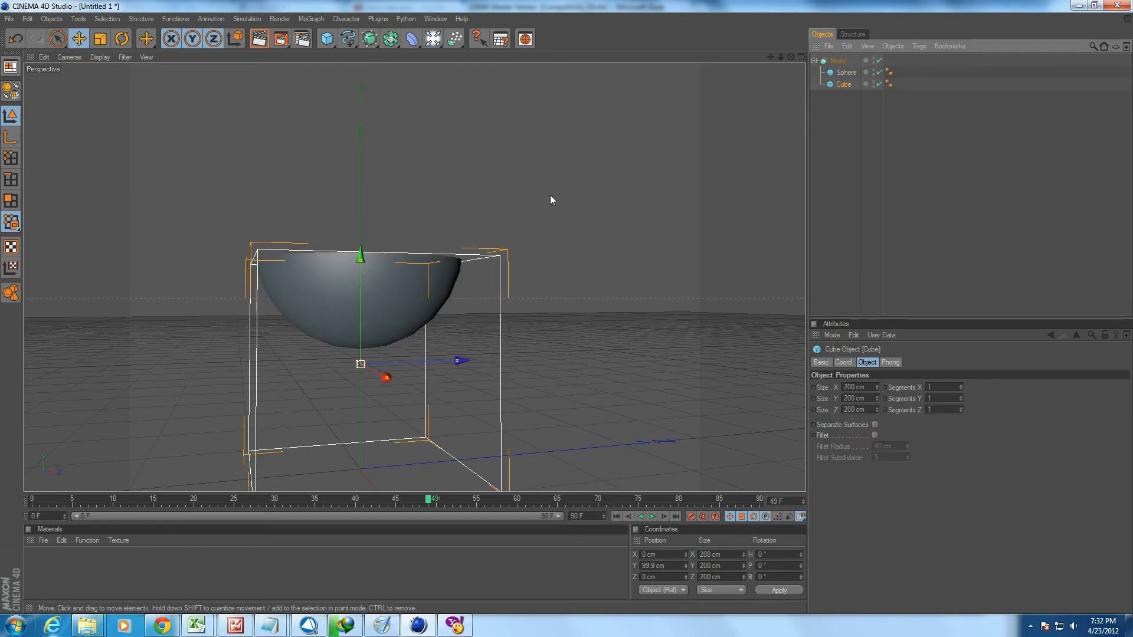
Set the Boole's Boolean Type to A without B and inspect the sphere's cut from below with the cube selected.
{"action": "left_click", "coordinate": [838, 61]}
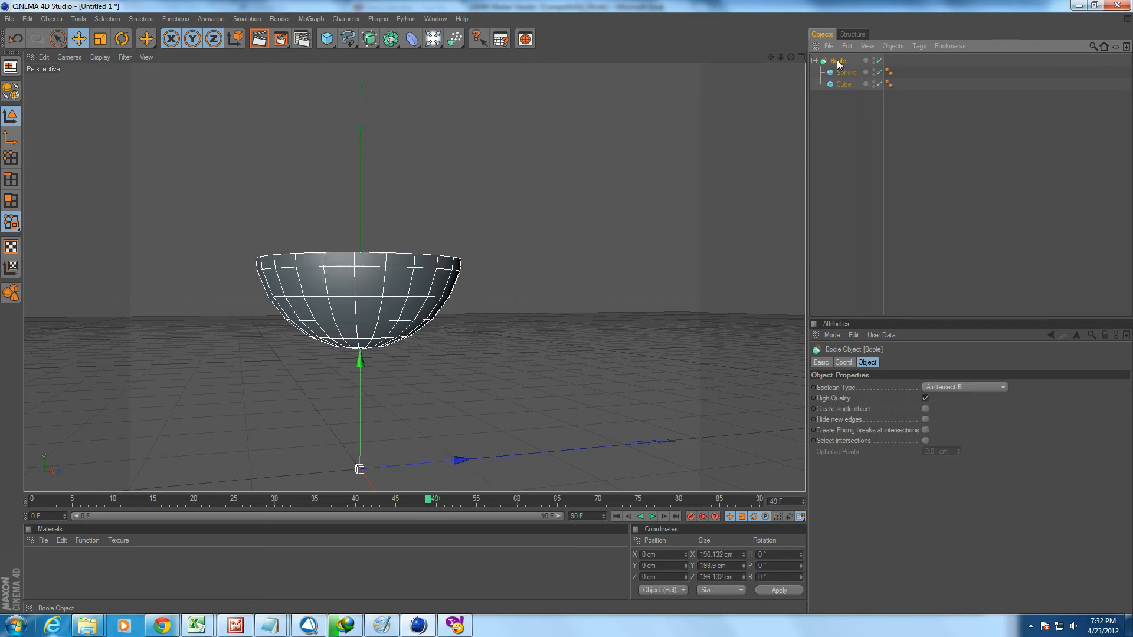
{"action": "left_click", "coordinate": [944, 388]}
{"action": "left_click", "coordinate": [965, 434]}
{"action": "left_click_drag", "start_coordinate": [577, 258], "coordinate": [578, 223], "text": "alt"}
{"action": "left_click", "coordinate": [843, 85]}
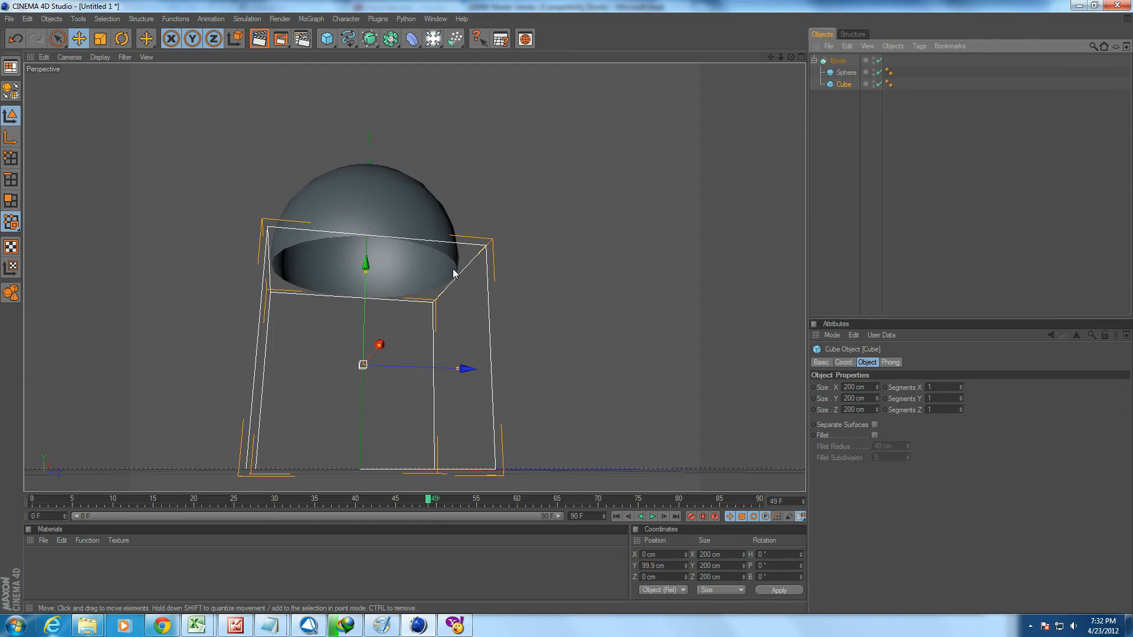
{"action": "scroll", "coordinate": [450, 267], "scroll_direction": "up", "scroll_amount": 6}
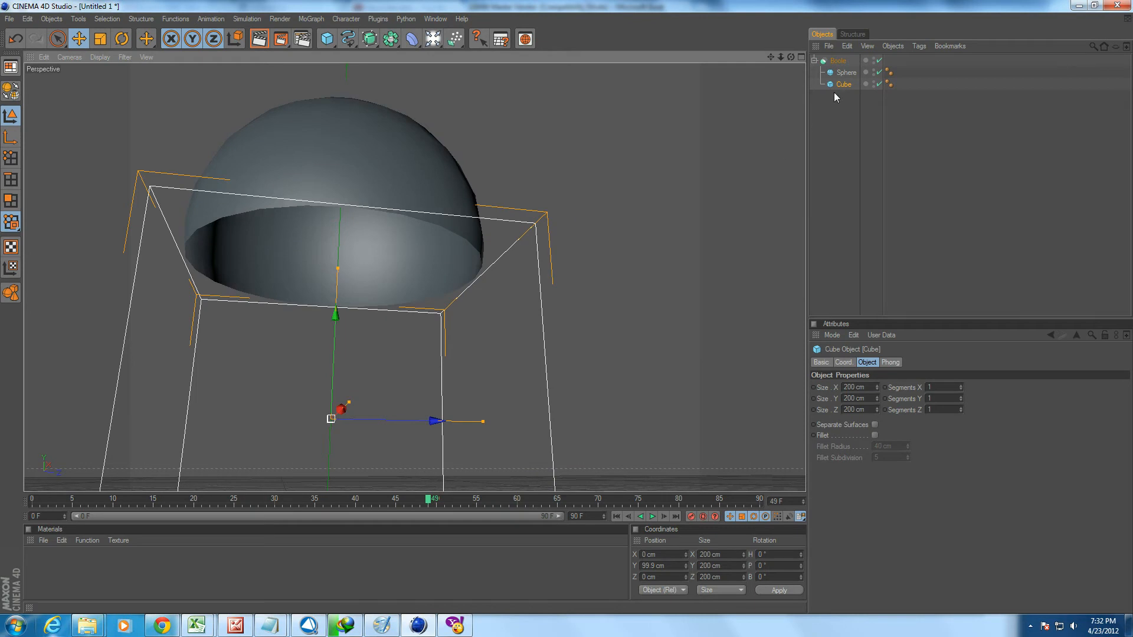
Switch the Boole's Boolean Type to A subtract B and back to A without B to compare the cut faces.
{"action": "left_click", "coordinate": [838, 61]}
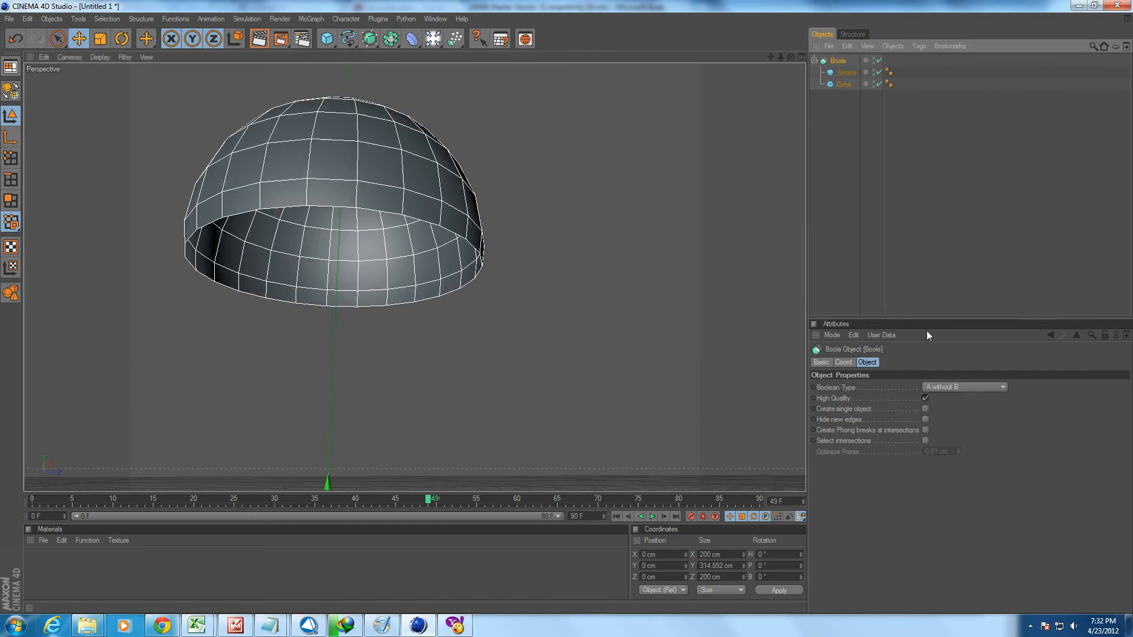
{"action": "left_click", "coordinate": [955, 388]}
{"action": "left_click", "coordinate": [967, 408]}
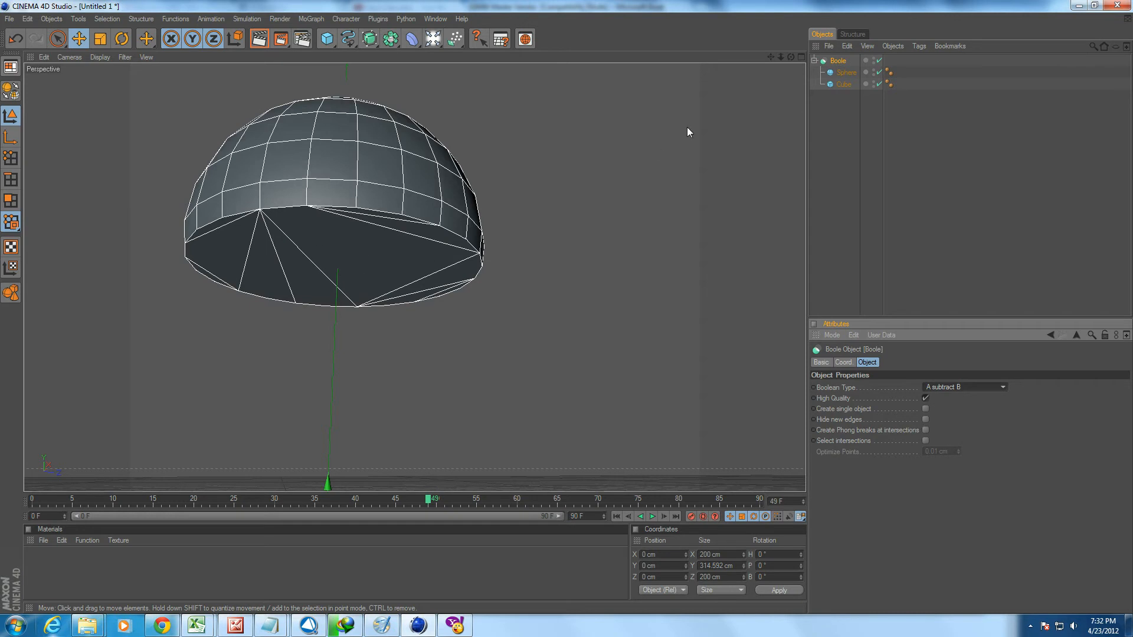
{"action": "left_click", "coordinate": [962, 432]}
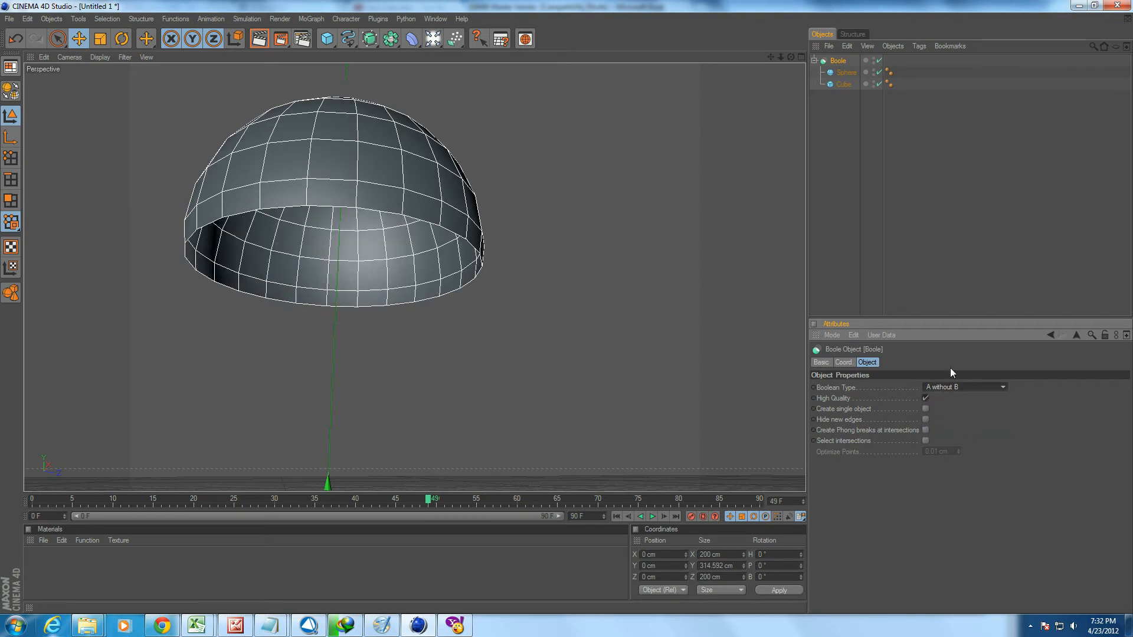
Examine the cube's outline against the cut, and compare A subtract B with A without B on the Boole once more.
{"action": "left_click", "coordinate": [843, 84]}
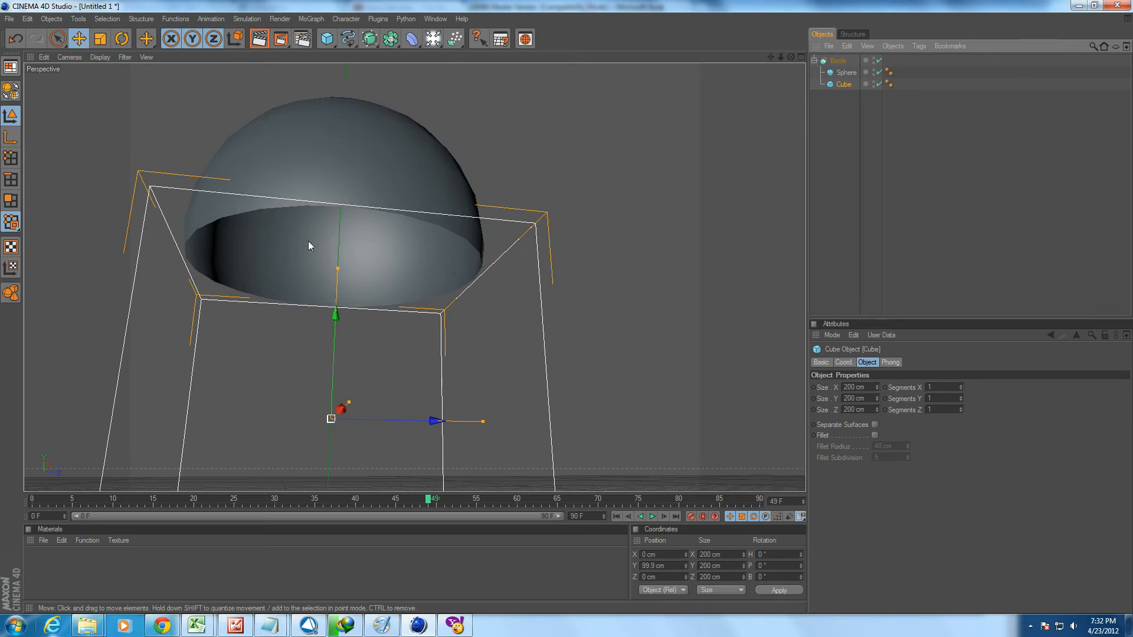
{"action": "left_click", "coordinate": [820, 61]}
{"action": "left_click", "coordinate": [941, 390]}
{"action": "left_click", "coordinate": [943, 402]}
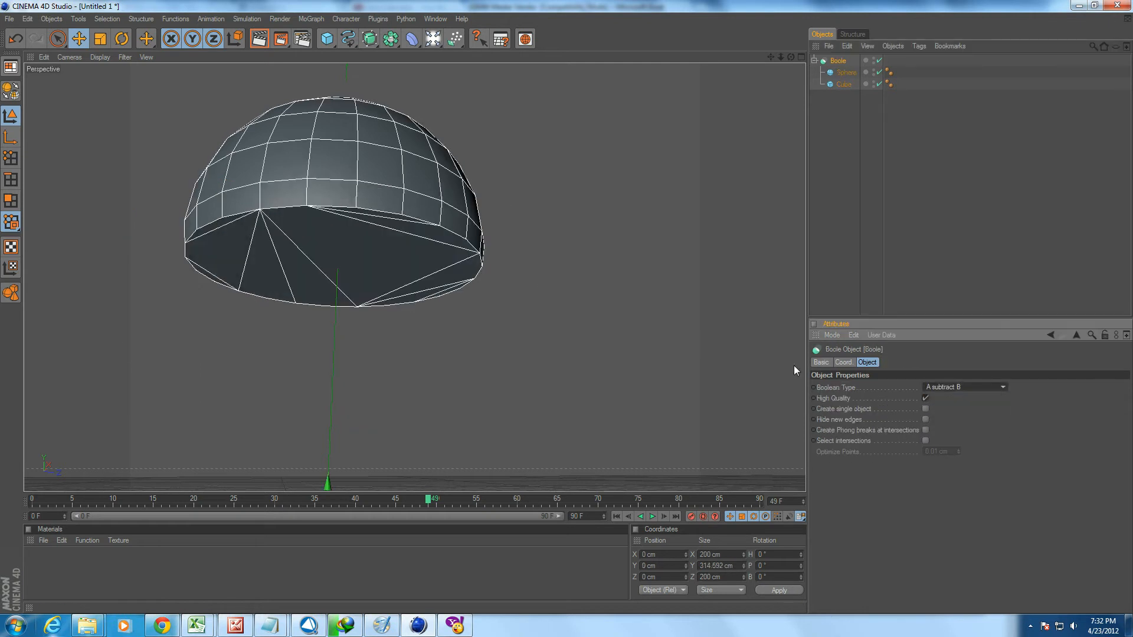
{"action": "left_click", "coordinate": [973, 387]}
{"action": "left_click", "coordinate": [960, 431]}
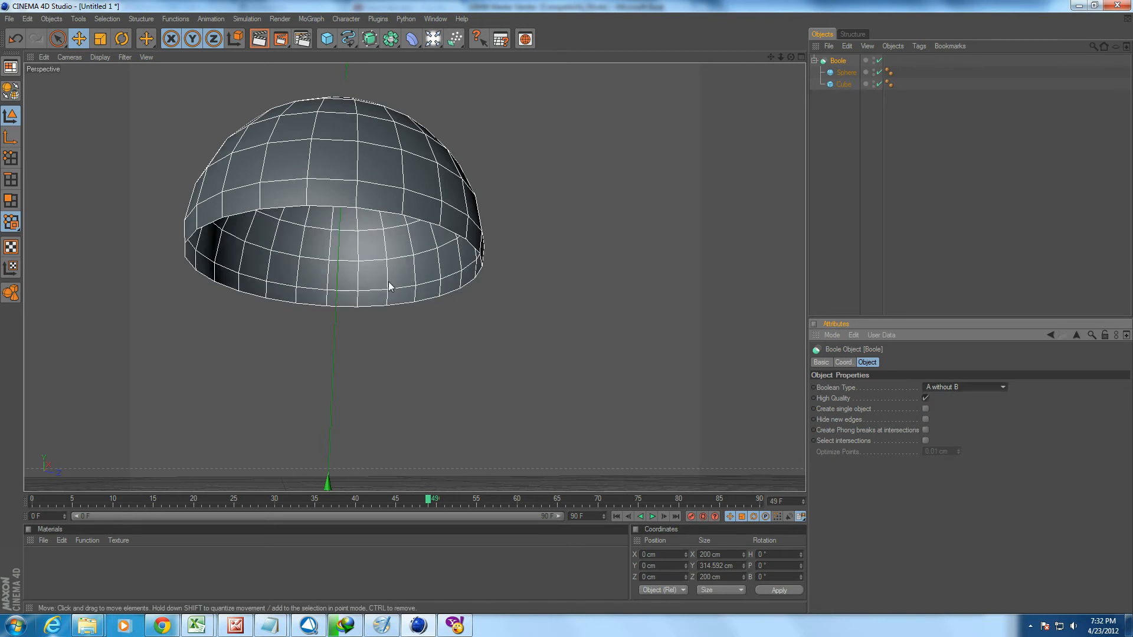
Lower the cube inside the Boole slightly to about 96.4 cm in Y.
{"action": "left_click", "coordinate": [847, 72]}
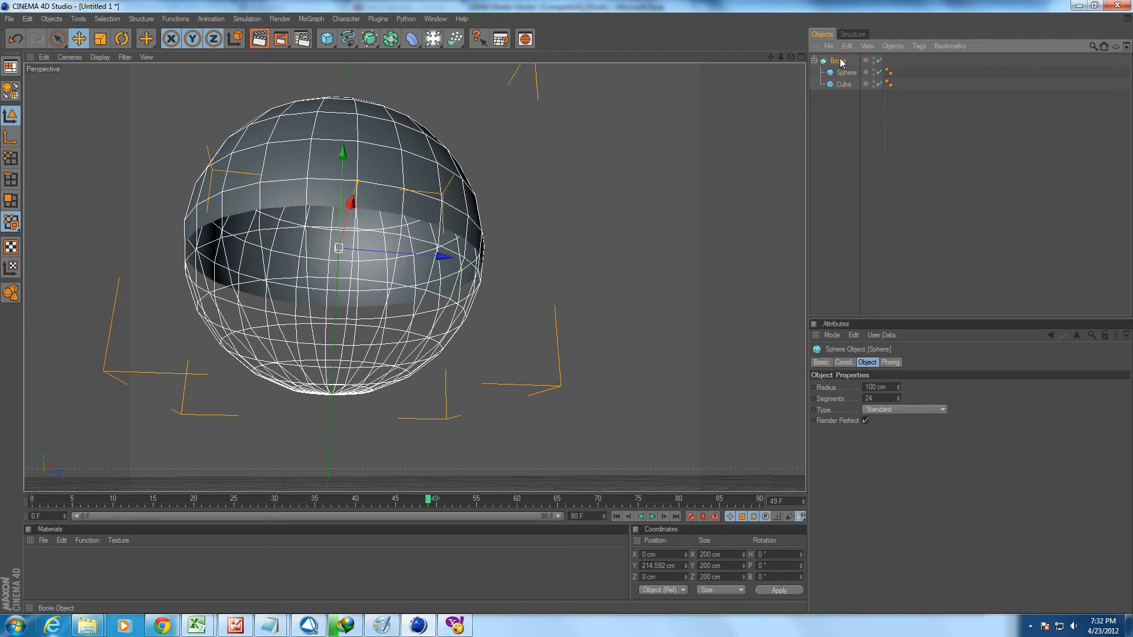
{"action": "left_click", "coordinate": [843, 84]}
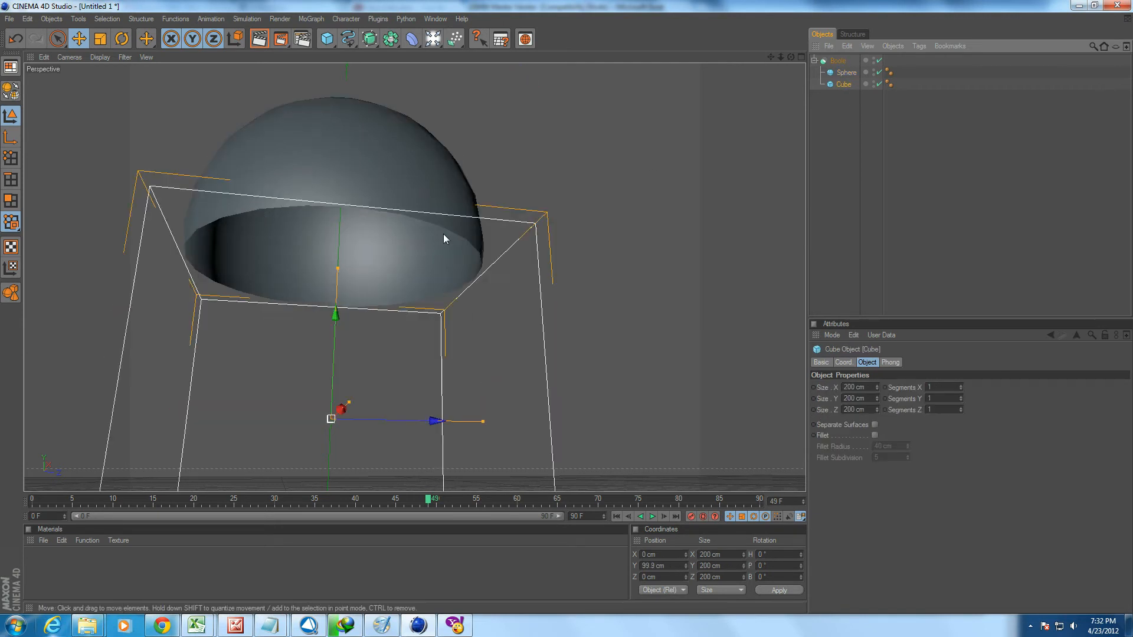
{"action": "mouse_move", "coordinate": [331, 338]}
{"action": "left_mouse_down"}
{"action": "mouse_move", "coordinate": [333, 248]}
{"action": "mouse_move", "coordinate": [332, 352]}
{"action": "mouse_move", "coordinate": [335, 309]}
{"action": "mouse_move", "coordinate": [332, 334]}
{"action": "mouse_move", "coordinate": [334, 321]}
{"action": "left_mouse_up"}
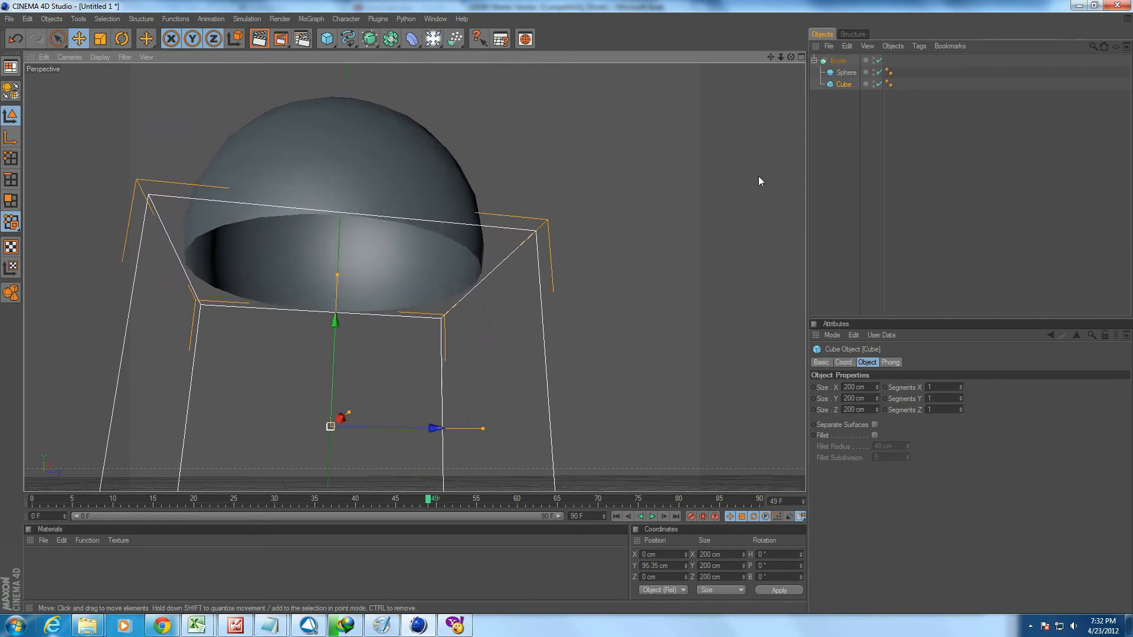
Delete the Boole with its contents and add a Metaball object and a sphere.
{"action": "left_click", "coordinate": [839, 62]}
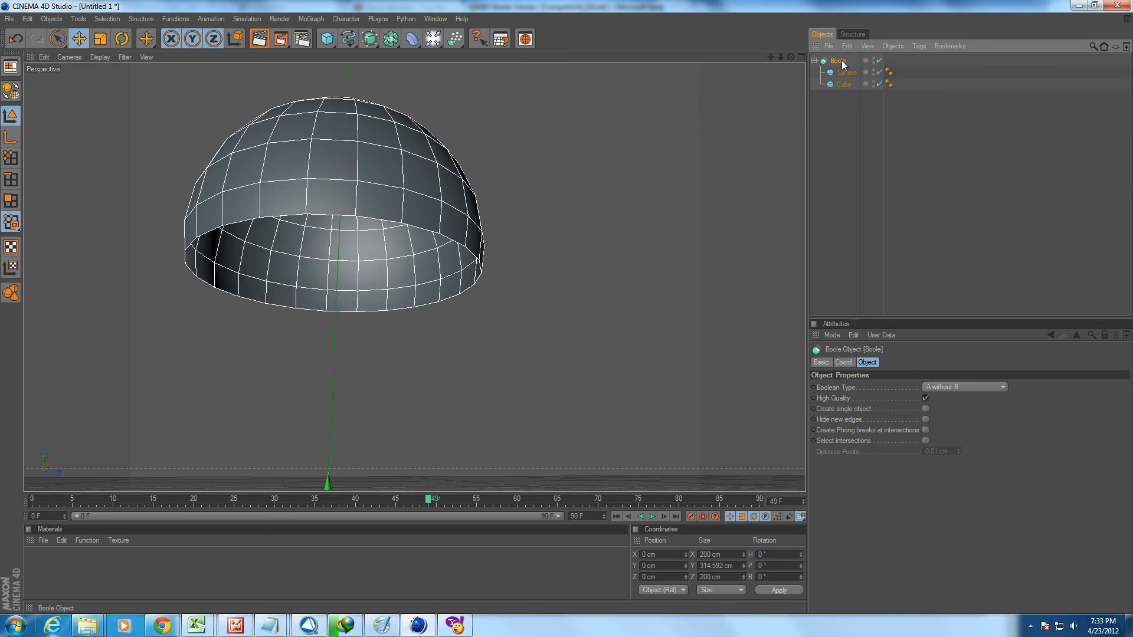
{"action": "key", "text": "Delete"}
{"action": "left_click_drag", "start_coordinate": [390, 39], "coordinate": [522, 67]}
{"action": "left_click_drag", "start_coordinate": [326, 39], "coordinate": [425, 57]}
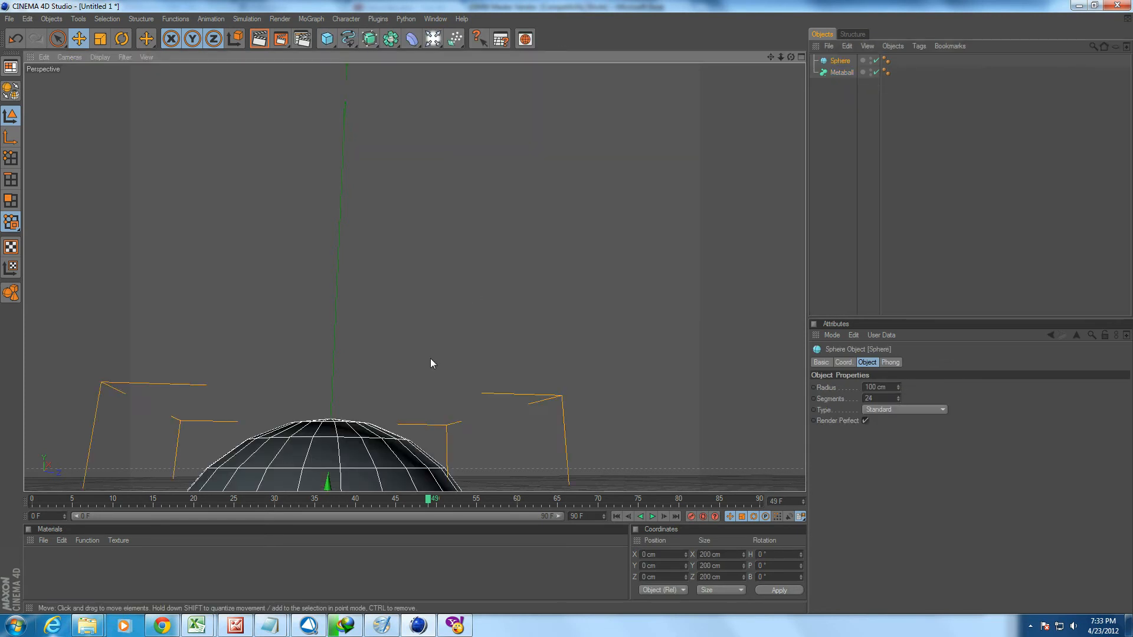
Scale the new sphere down uniformly at the origin.
{"action": "scroll", "coordinate": [417, 370], "scroll_direction": "down", "scroll_amount": 5}
{"action": "middle_click_drag", "start_coordinate": [406, 428], "coordinate": [414, 387], "text": "alt"}
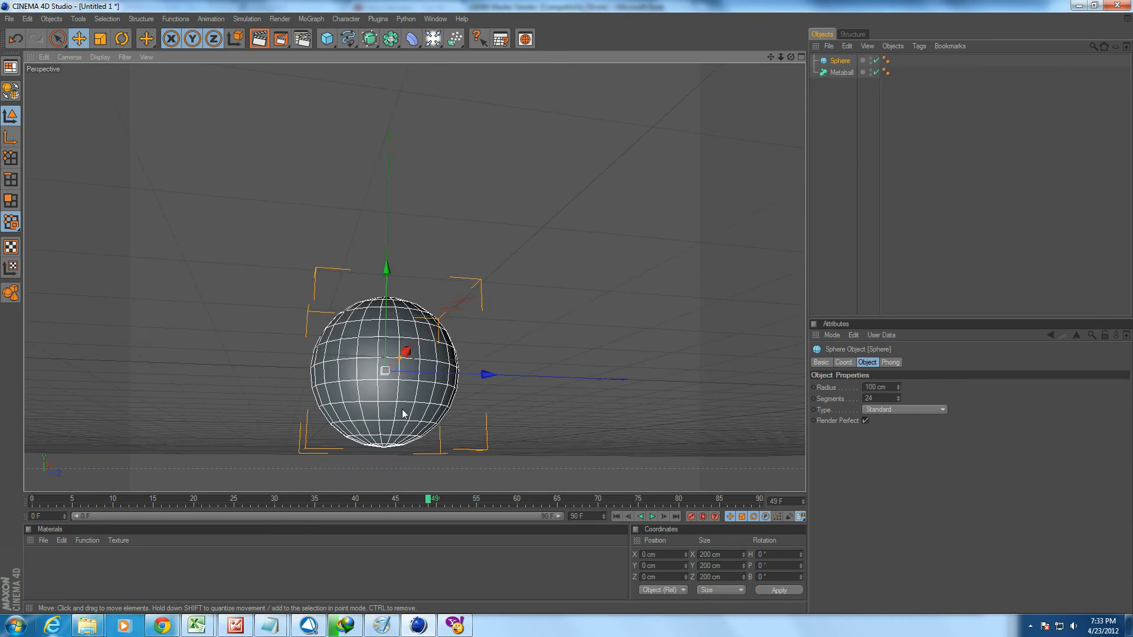
{"action": "key", "text": "t"}
{"action": "left_click_drag", "start_coordinate": [388, 407], "coordinate": [313, 407]}
{"action": "key", "text": "e"}
Add a second sphere, scale it down to about 47.5 cm and raise it atop the first to about 41.1 cm in Y.
{"action": "scroll", "coordinate": [438, 394], "scroll_direction": "up", "scroll_amount": 4}
{"action": "mouse_move", "coordinate": [481, 393]}
{"action": "left_mouse_down", "text": "alt"}
{"action": "mouse_move", "coordinate": [462, 475]}
{"action": "mouse_move", "coordinate": [477, 413]}
{"action": "left_mouse_up", "text": "alt"}
{"action": "left_click_drag", "start_coordinate": [341, 45], "coordinate": [438, 75]}
{"action": "key", "text": "t"}
{"action": "left_click_drag", "start_coordinate": [438, 376], "coordinate": [376, 233]}
{"action": "key", "text": "e"}
{"action": "left_click_drag", "start_coordinate": [428, 316], "coordinate": [466, 272], "text": "alt"}
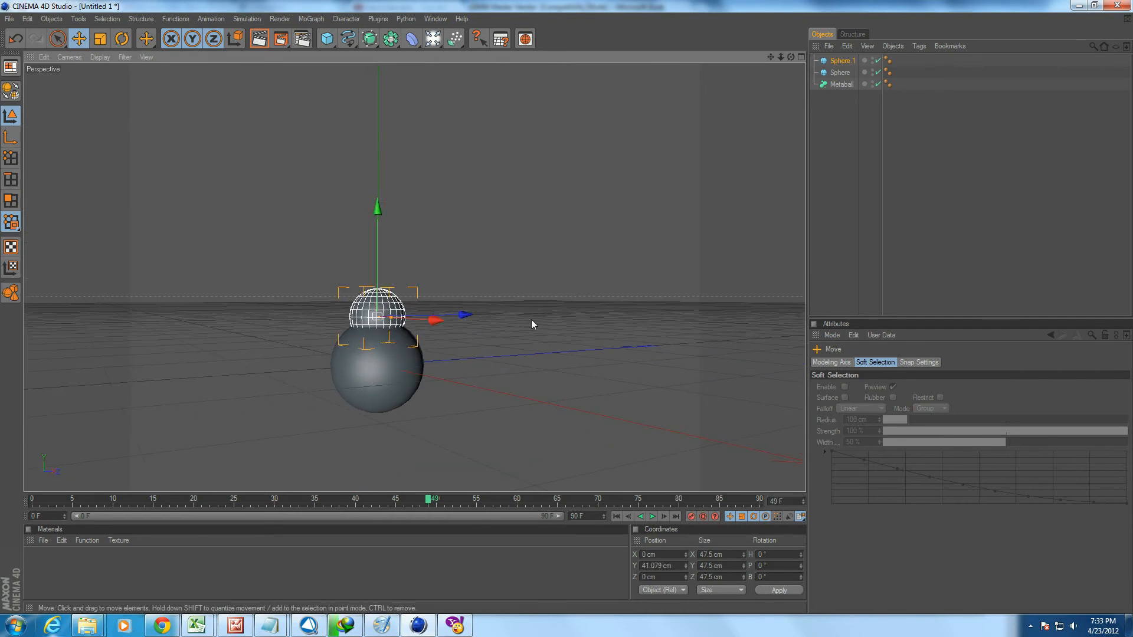
Duplicate the small sphere twice, placing the copies on either side of it at about 28 cm and -34.6 cm in X.
{"action": "key", "text": "ctrl+c"}
{"action": "key", "text": "ctrl+v"}
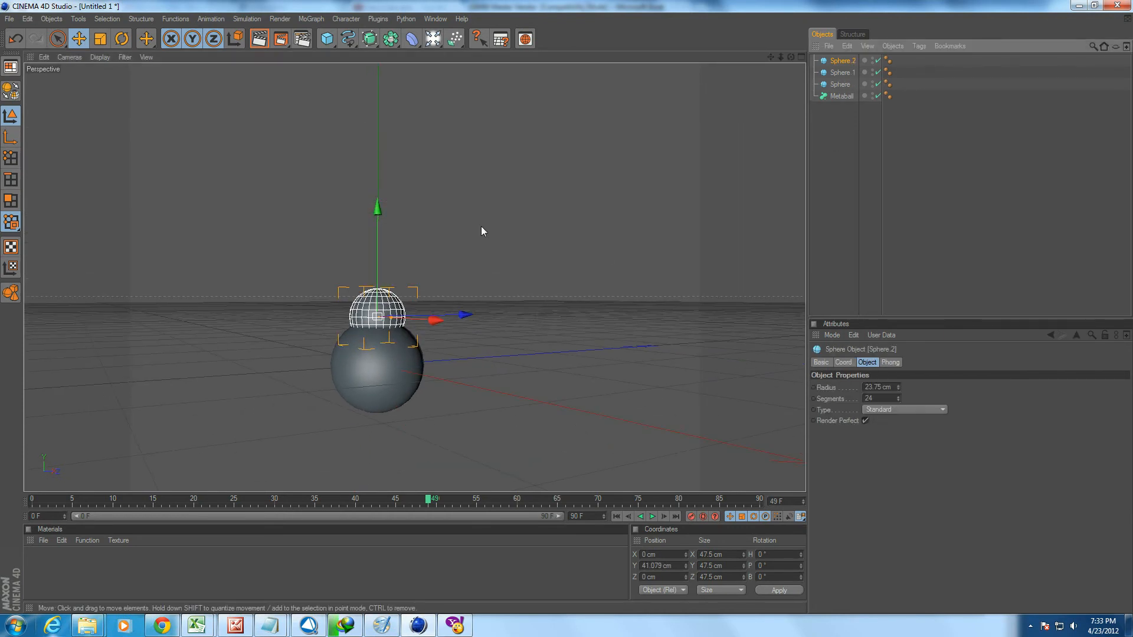
{"action": "left_click_drag", "start_coordinate": [431, 322], "coordinate": [478, 320]}
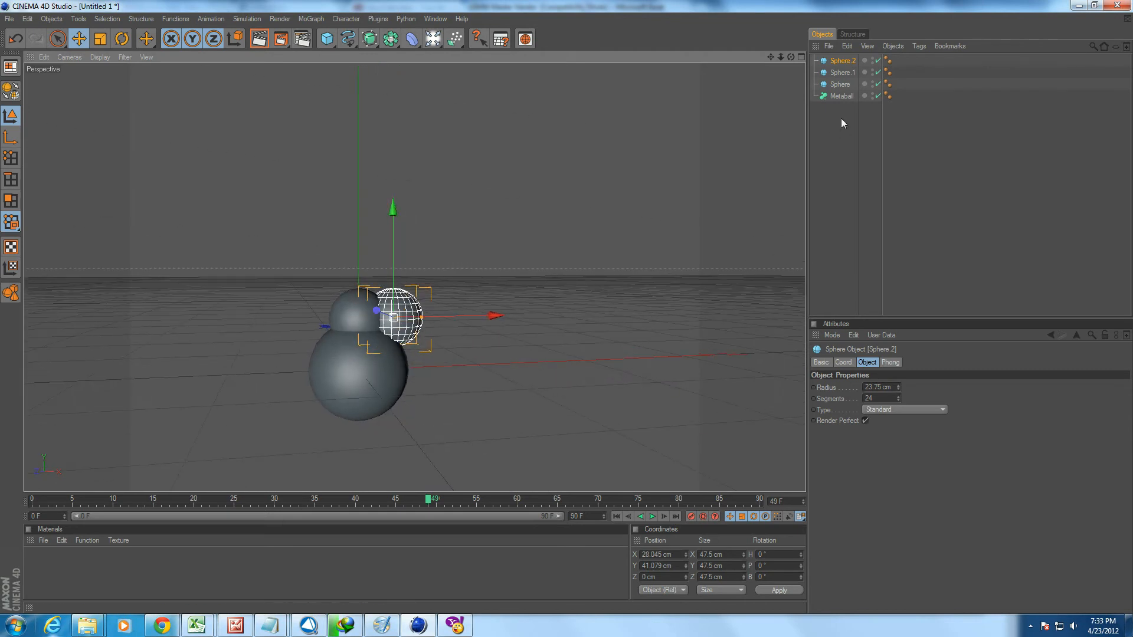
{"action": "key", "text": "ctrl+c"}
{"action": "key", "text": "ctrl+v"}
{"action": "left_click_drag", "start_coordinate": [493, 316], "coordinate": [424, 318]}
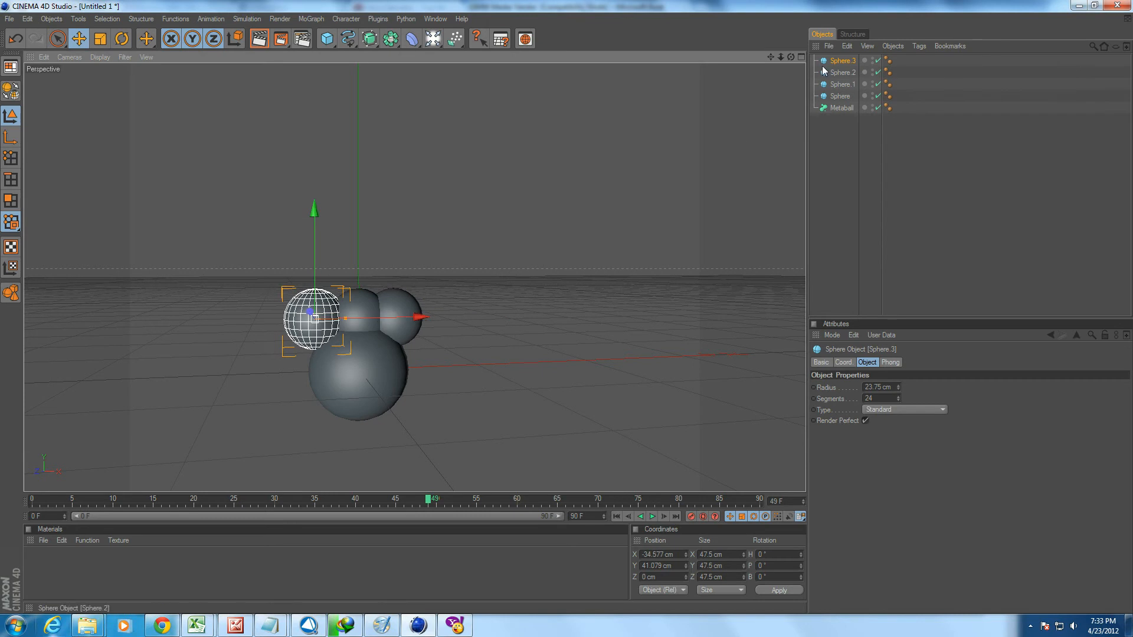
Nest all four spheres under the Metaball and toggle the Metaball off and on to compare its effect.
{"action": "left_click", "coordinate": [839, 96], "text": "shift"}
{"action": "left_click", "coordinate": [840, 64]}
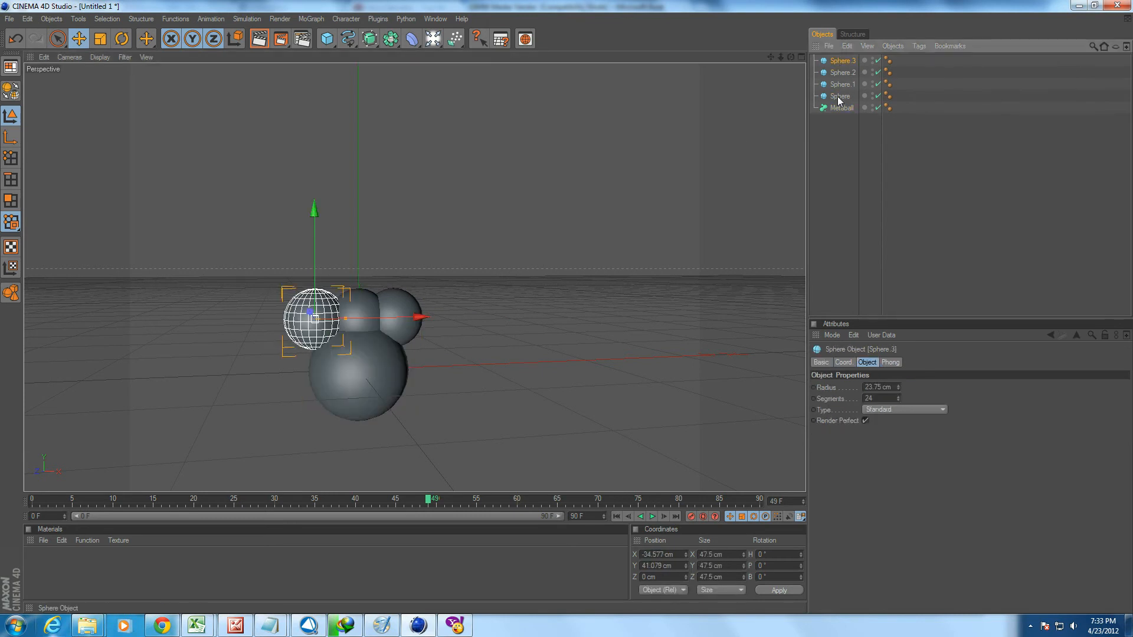
{"action": "left_click", "coordinate": [838, 97], "text": "shift"}
{"action": "left_click_drag", "start_coordinate": [842, 108], "coordinate": [842, 109]}
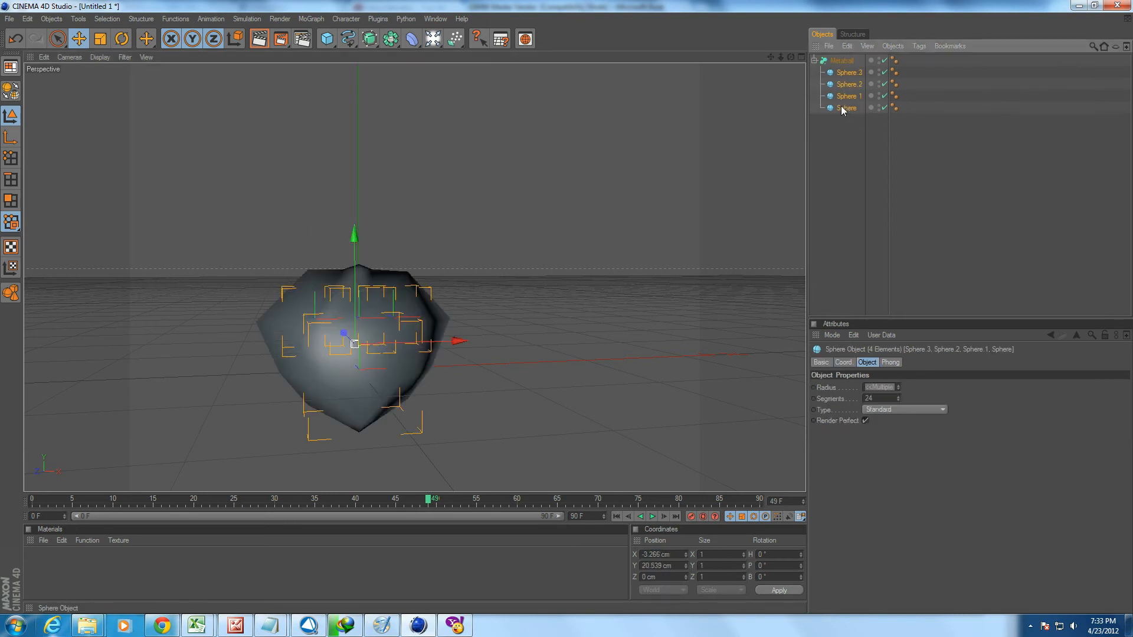
{"action": "left_click", "coordinate": [841, 168]}
{"action": "left_click_drag", "start_coordinate": [476, 214], "coordinate": [532, 255], "text": "alt"}
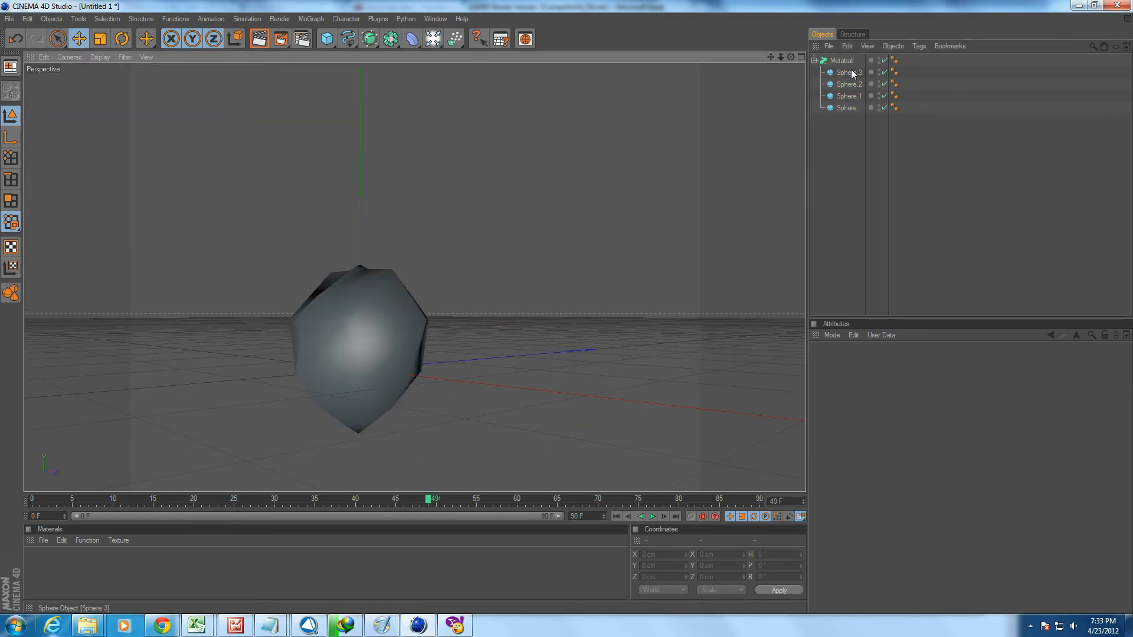
{"action": "left_click", "coordinate": [884, 61]}
{"action": "left_click", "coordinate": [884, 61]}
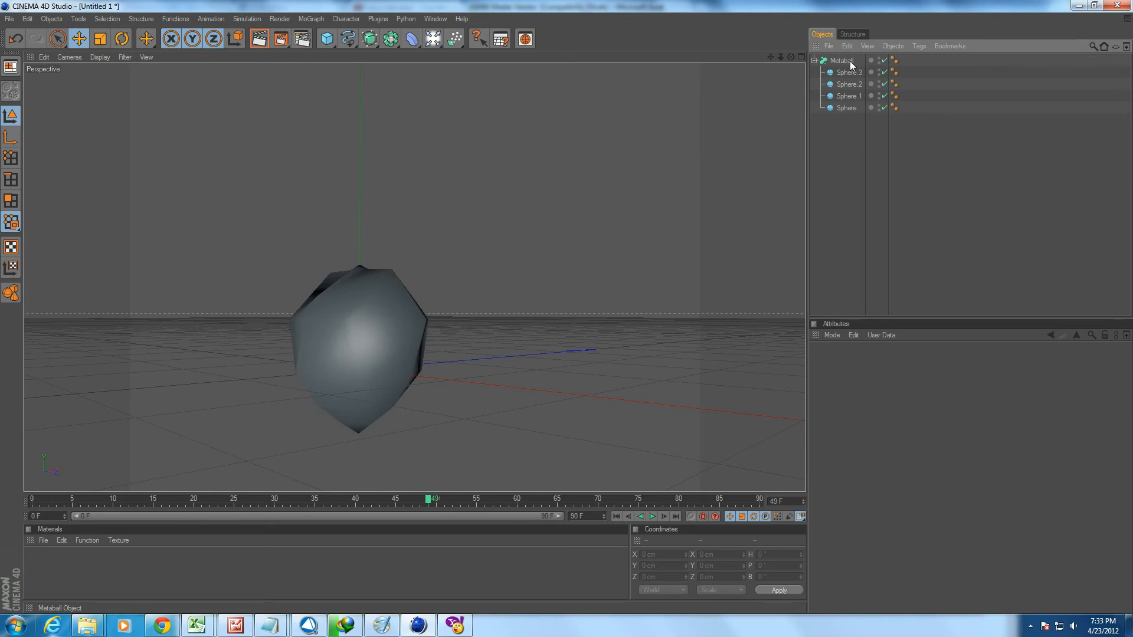
Raise the Metaball's Hull Value to 154 % and reduce its Editor Subdivision to 8 cm, inspecting the smoothed surface.
{"action": "left_click", "coordinate": [844, 60]}
{"action": "scroll", "coordinate": [893, 388], "scroll_direction": "up", "scroll_amount": 20}
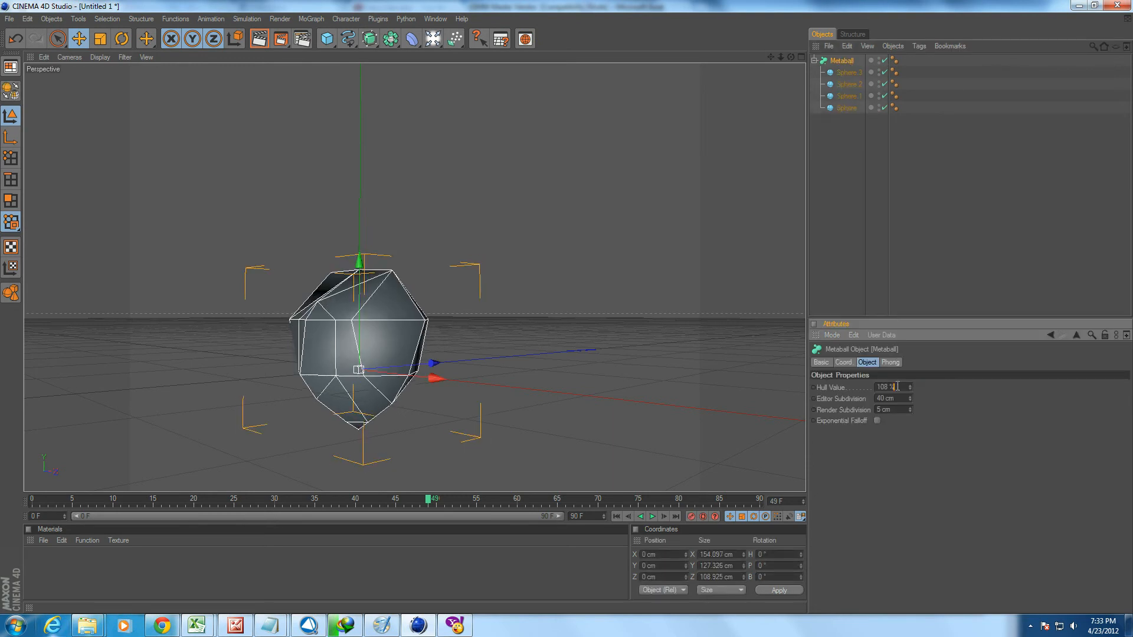
{"action": "scroll", "coordinate": [893, 388], "scroll_direction": "up", "scroll_amount": 10}
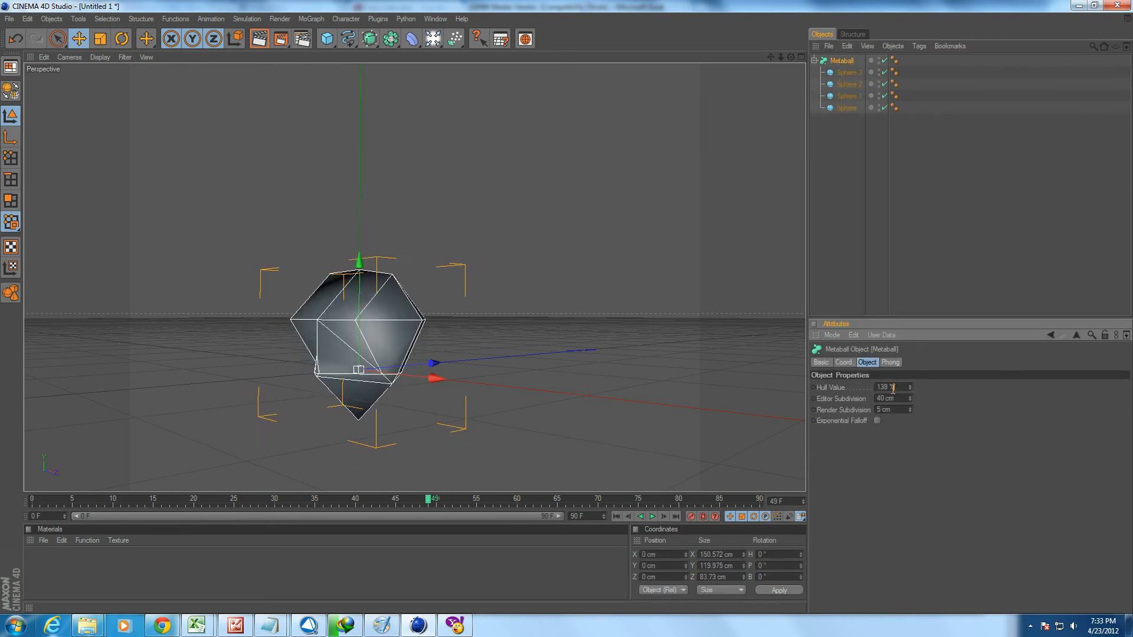
{"action": "scroll", "coordinate": [896, 399], "scroll_direction": "down", "scroll_amount": 20}
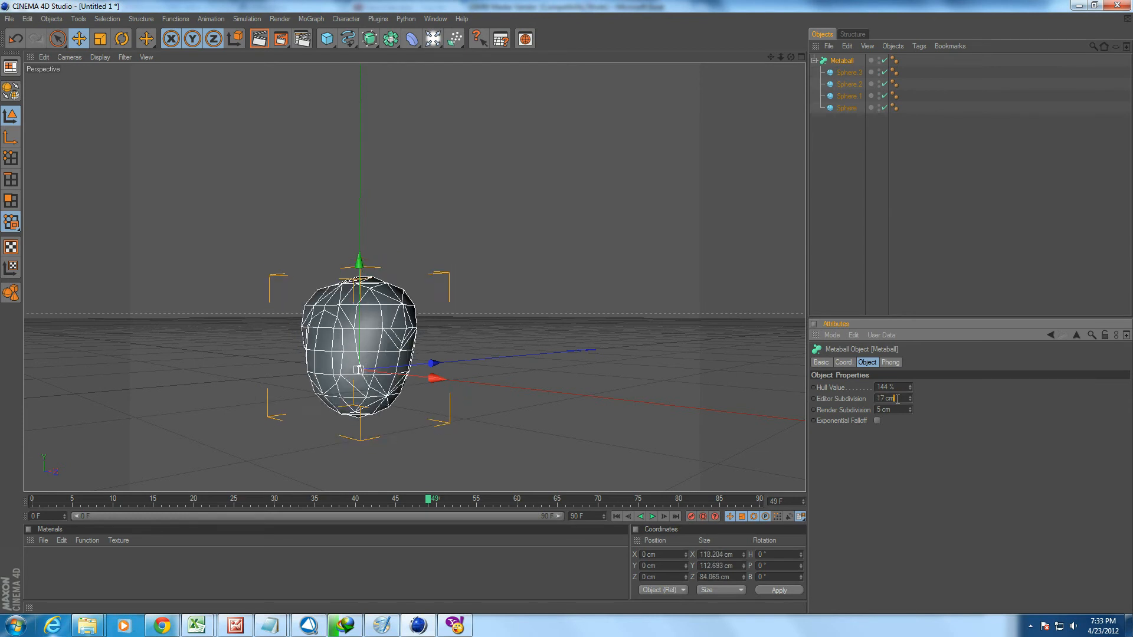
{"action": "scroll", "coordinate": [897, 399], "scroll_direction": "up", "scroll_amount": 4}
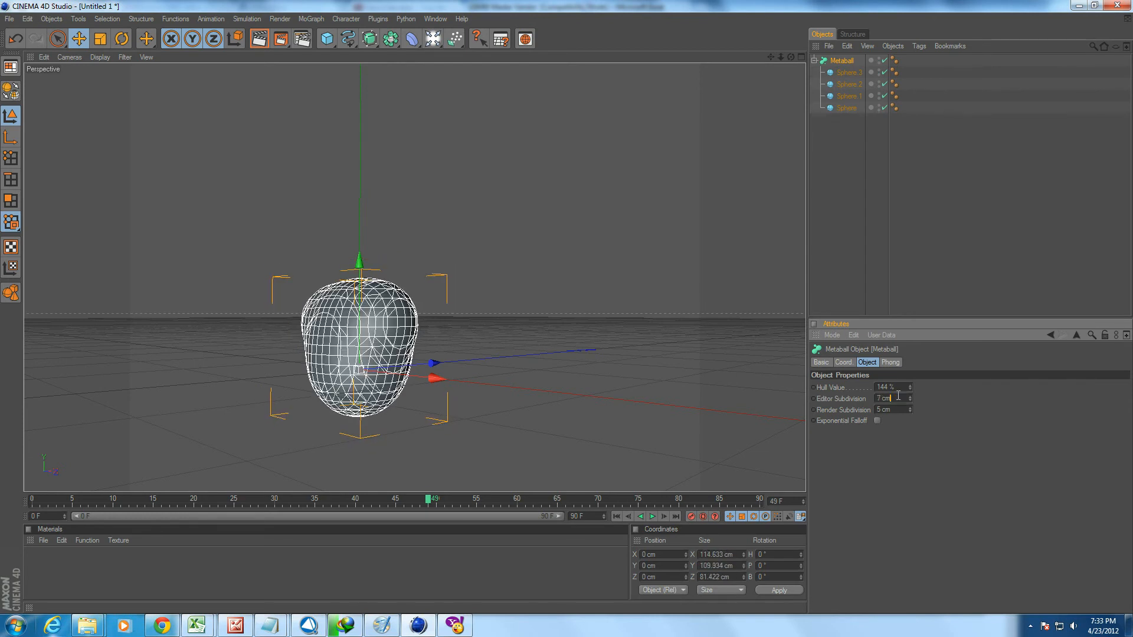
{"action": "scroll", "coordinate": [901, 387], "scroll_direction": "up", "scroll_amount": 10}
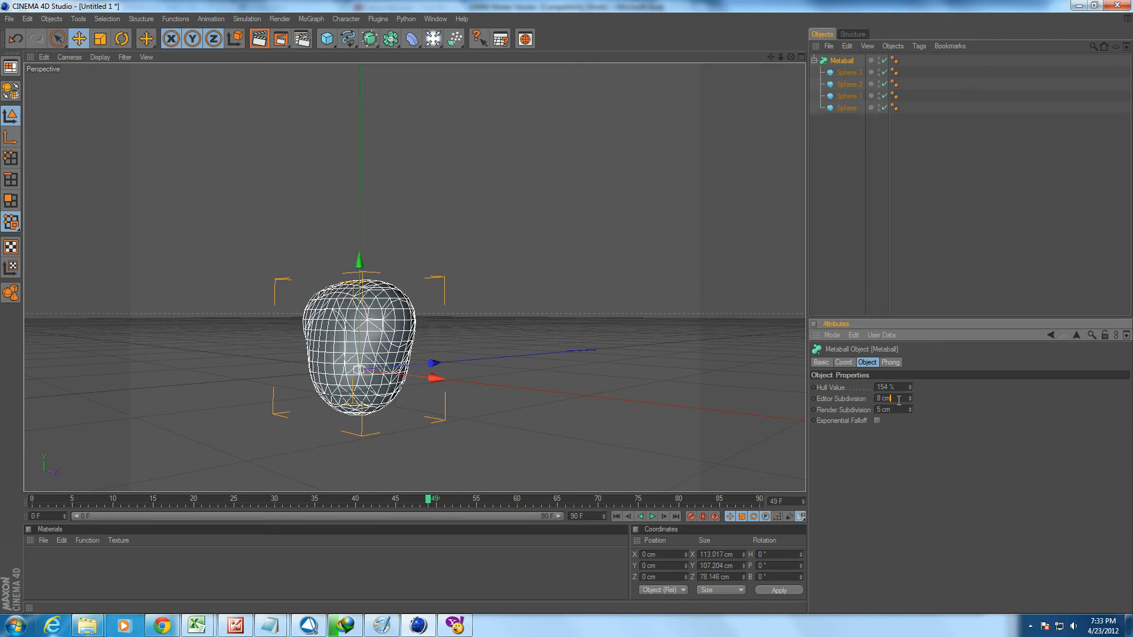
{"action": "left_click", "coordinate": [830, 202]}
{"action": "left_click_drag", "start_coordinate": [617, 272], "coordinate": [669, 302], "text": "alt"}
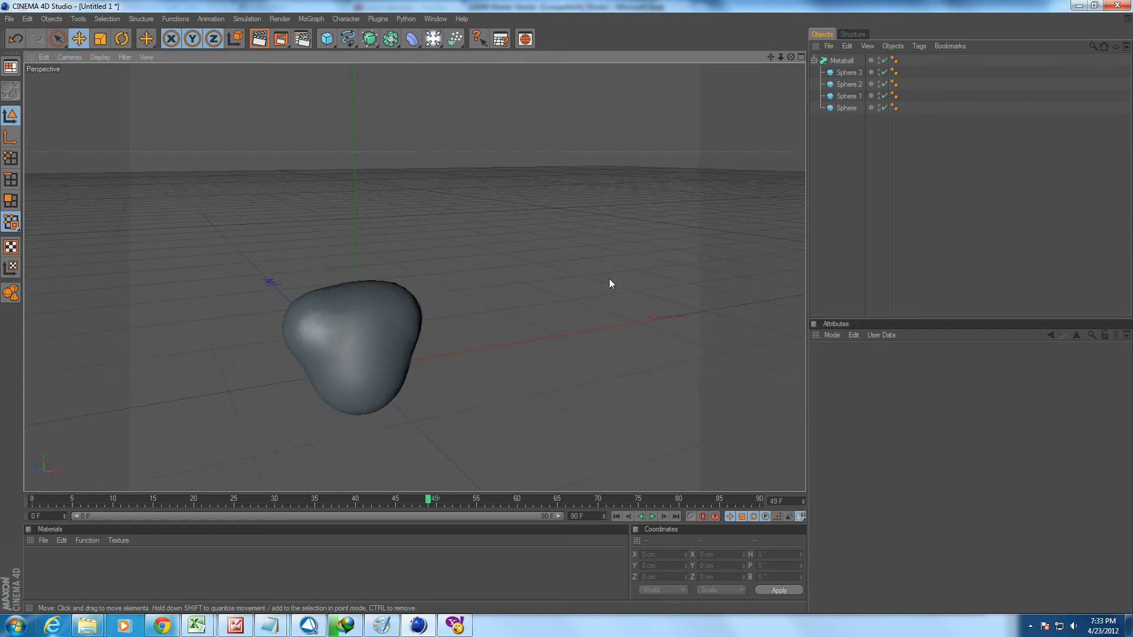
{"action": "scroll", "coordinate": [563, 317], "scroll_direction": "up", "scroll_amount": 5}
{"action": "scroll", "coordinate": [563, 314], "scroll_direction": "up", "scroll_amount": 3}
{"action": "middle_click_drag", "start_coordinate": [562, 314], "coordinate": [539, 317], "text": "alt"}
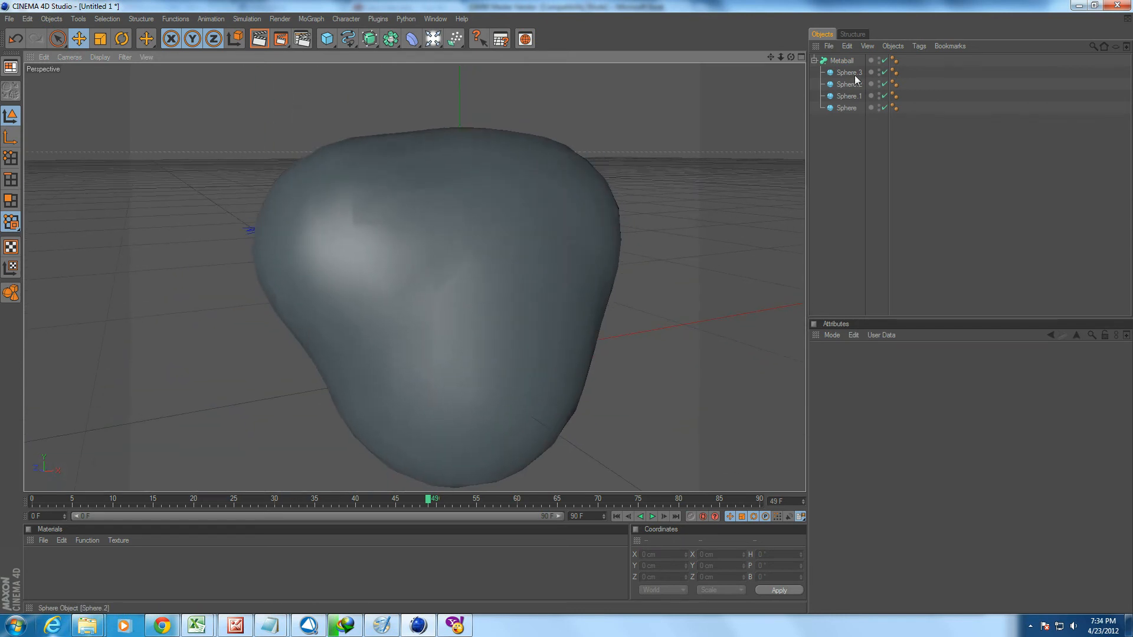
Refine the Metaball's Editor Subdivision to 2 cm.
{"action": "left_click", "coordinate": [842, 61]}
{"action": "left_click", "coordinate": [903, 396]}
{"action": "scroll", "coordinate": [902, 396], "scroll_direction": "down", "scroll_amount": 5}
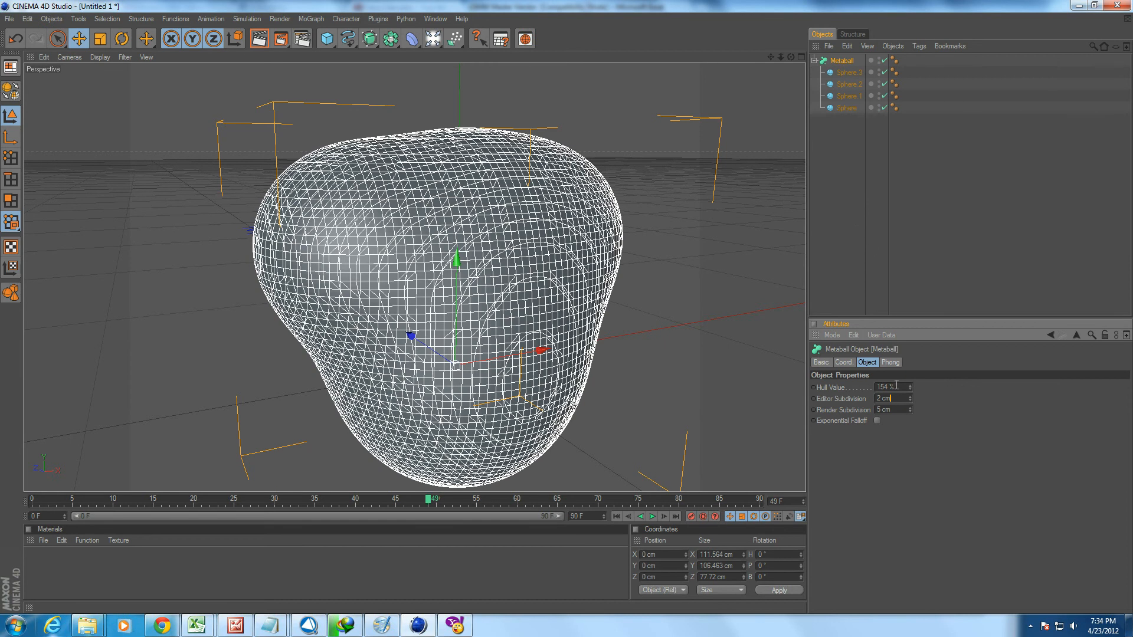
Try Metaball Hull Values between 165 % and 64 %, and finish by setting the value to 100 %.
{"action": "scroll", "coordinate": [895, 386], "scroll_direction": "up", "scroll_amount": 5}
{"action": "scroll", "coordinate": [895, 387], "scroll_direction": "down", "scroll_amount": 6}
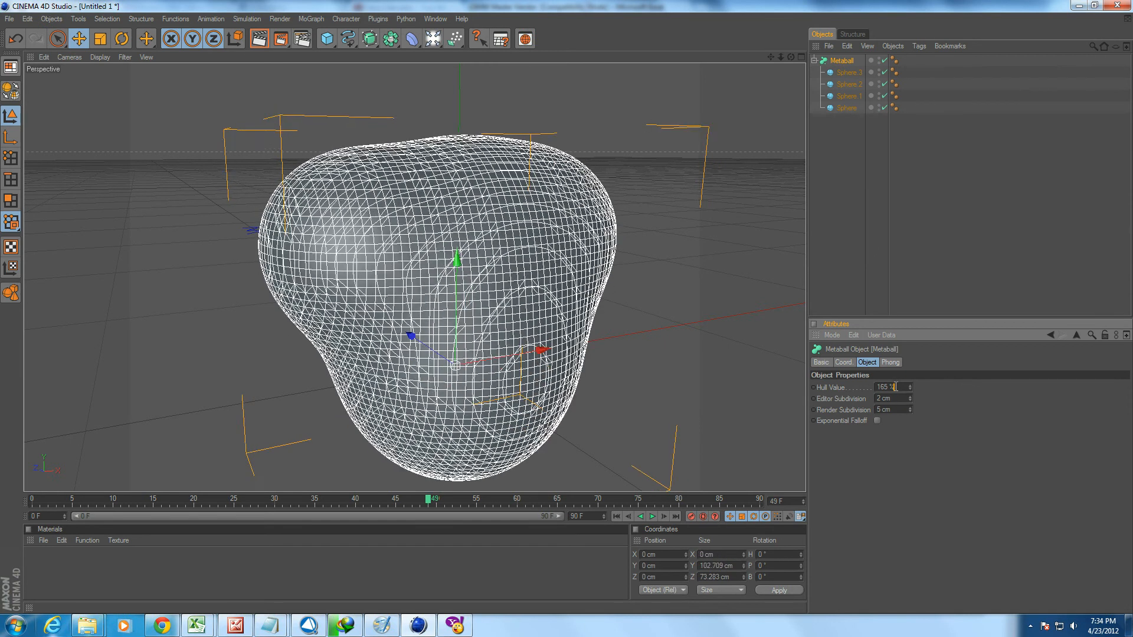
{"action": "scroll", "coordinate": [895, 386], "scroll_direction": "down", "scroll_amount": 10}
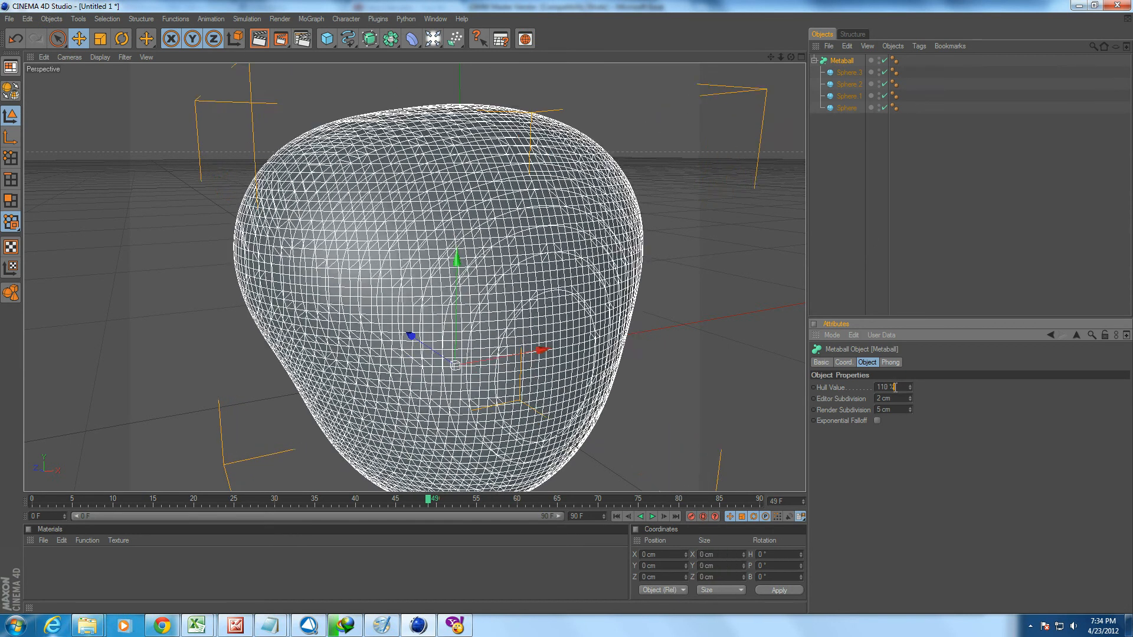
{"action": "scroll", "coordinate": [895, 386], "scroll_direction": "down", "scroll_amount": 2}
{"action": "scroll", "coordinate": [894, 387], "scroll_direction": "down", "scroll_amount": 3}
{"action": "scroll", "coordinate": [895, 387], "scroll_direction": "up", "scroll_amount": 5}
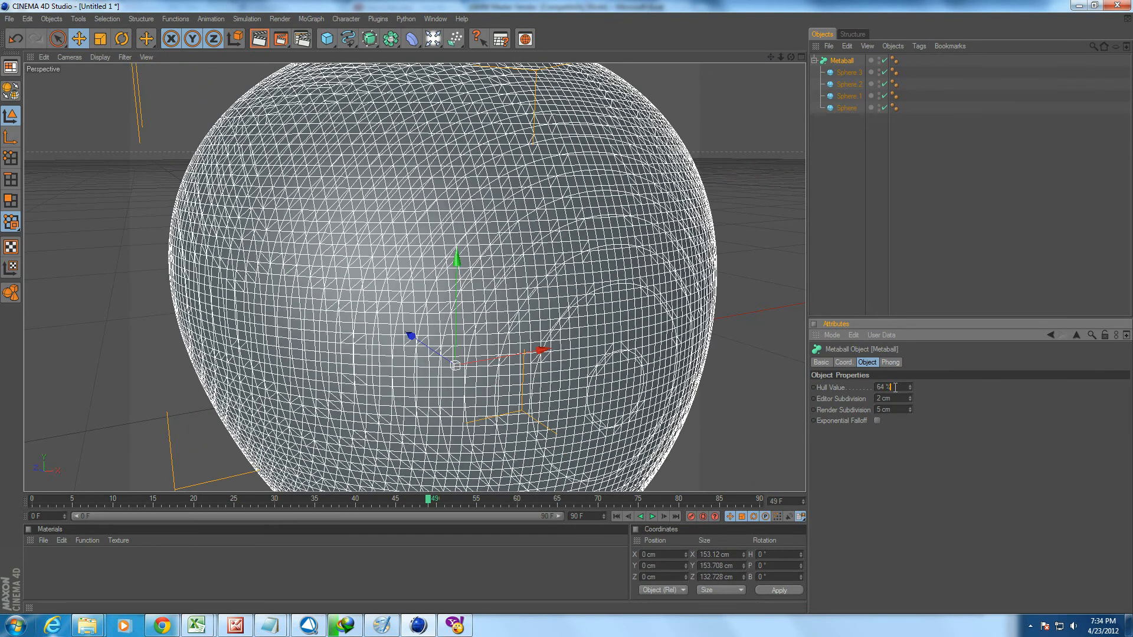
{"action": "scroll", "coordinate": [895, 387], "scroll_direction": "up", "scroll_amount": 7}
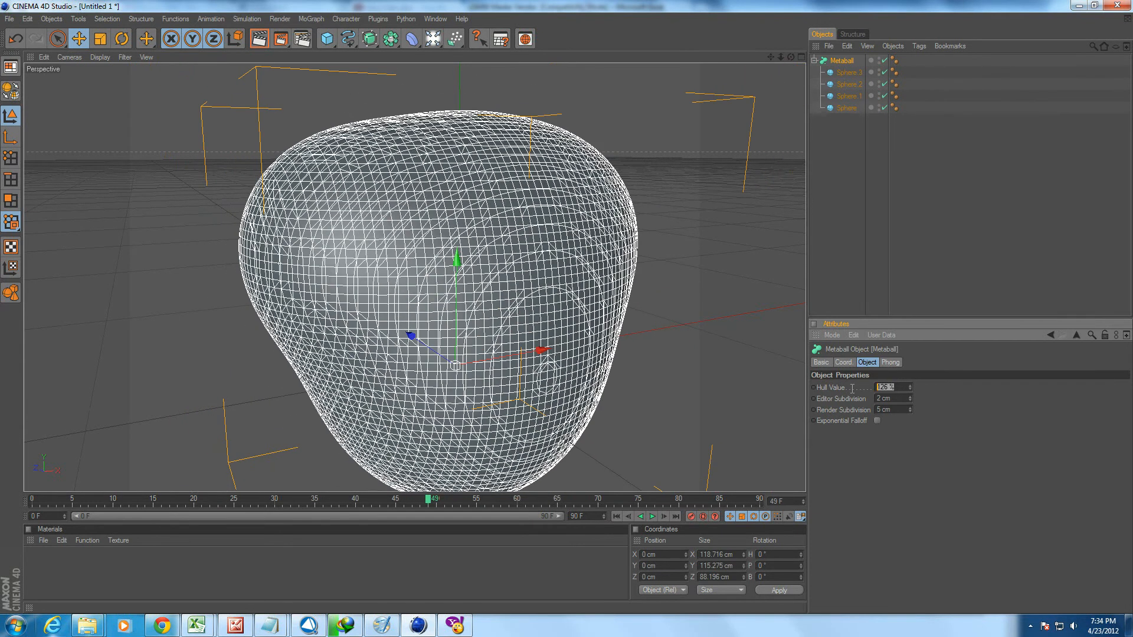
{"action": "key", "text": "Return"}
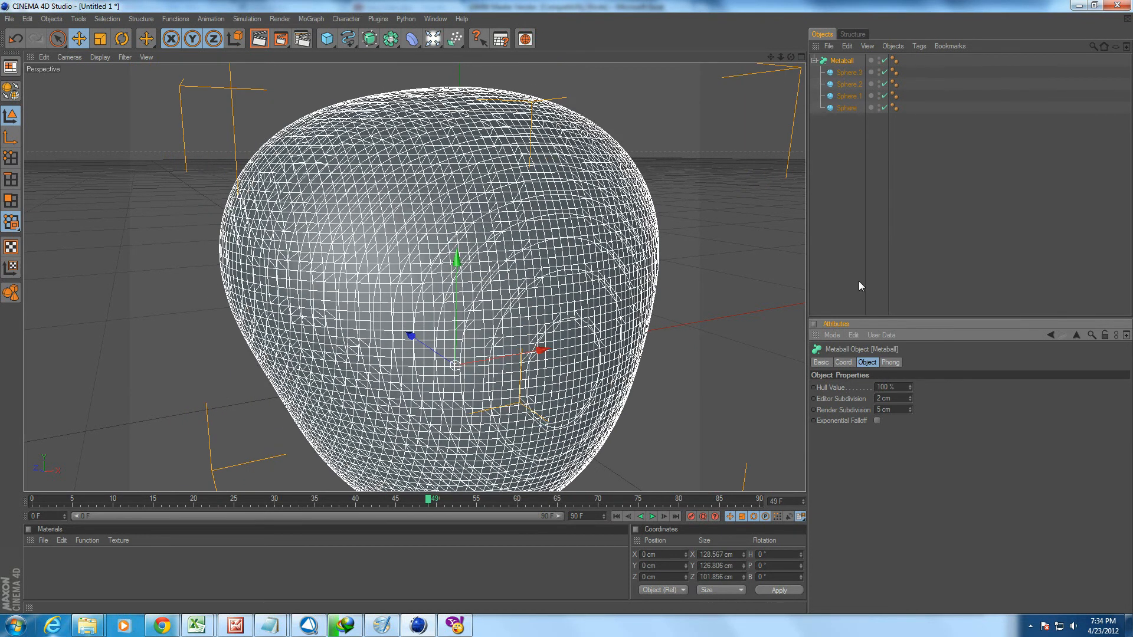
Raise Sphere.3 to about 91.5 cm in Y and shift Sphere.2 to about 25.9 cm in X to reshape the Metaball.
{"action": "left_click", "coordinate": [833, 73]}
{"action": "left_click_drag", "start_coordinate": [548, 236], "coordinate": [473, 270], "text": "alt"}
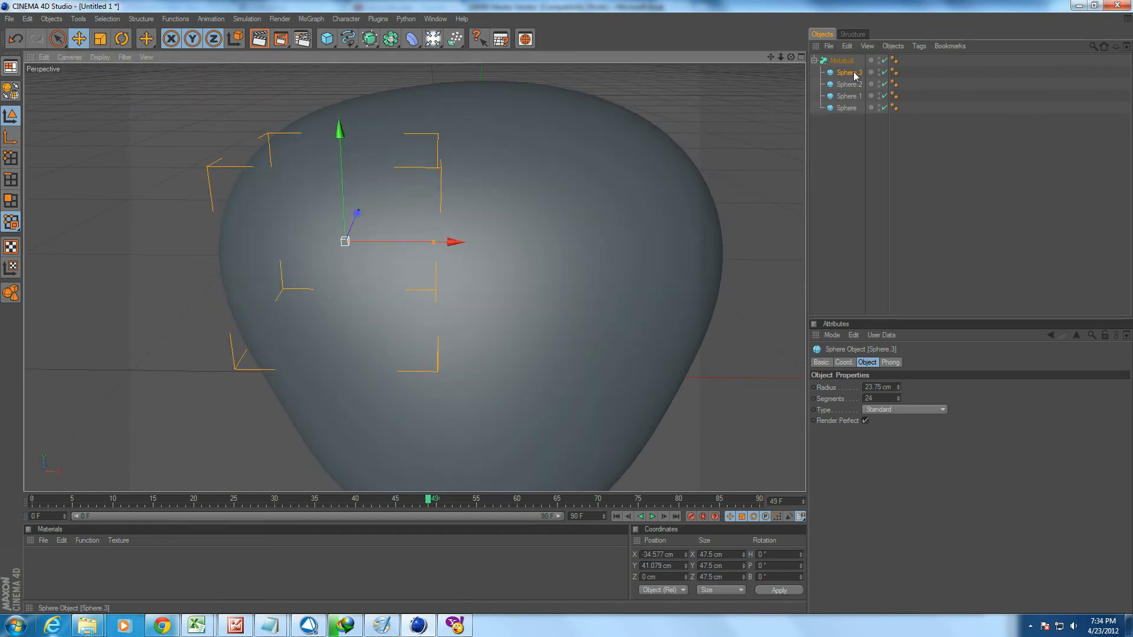
{"action": "left_click", "coordinate": [884, 61]}
{"action": "left_click", "coordinate": [884, 61]}
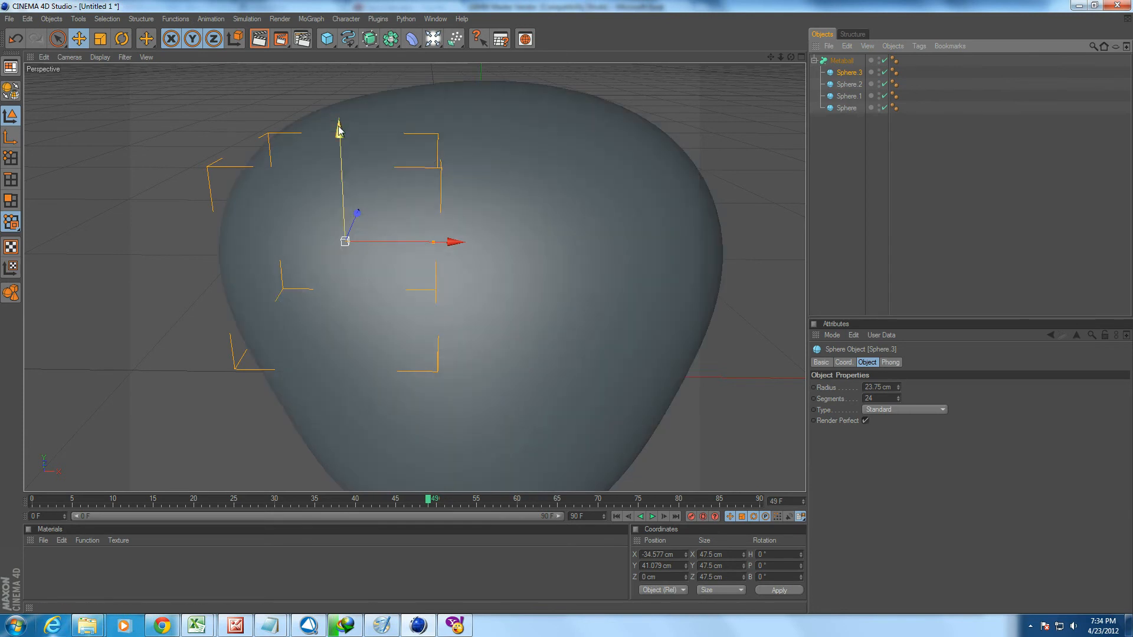
{"action": "left_click_drag", "start_coordinate": [340, 150], "coordinate": [382, 45]}
{"action": "scroll", "coordinate": [366, 172], "scroll_direction": "down", "scroll_amount": 5}
{"action": "left_click_drag", "start_coordinate": [385, 156], "coordinate": [384, 185]}
{"action": "mouse_move", "coordinate": [475, 194]}
{"action": "left_mouse_down"}
{"action": "mouse_move", "coordinate": [396, 193]}
{"action": "mouse_move", "coordinate": [482, 193]}
{"action": "mouse_move", "coordinate": [472, 194]}
{"action": "left_mouse_up"}
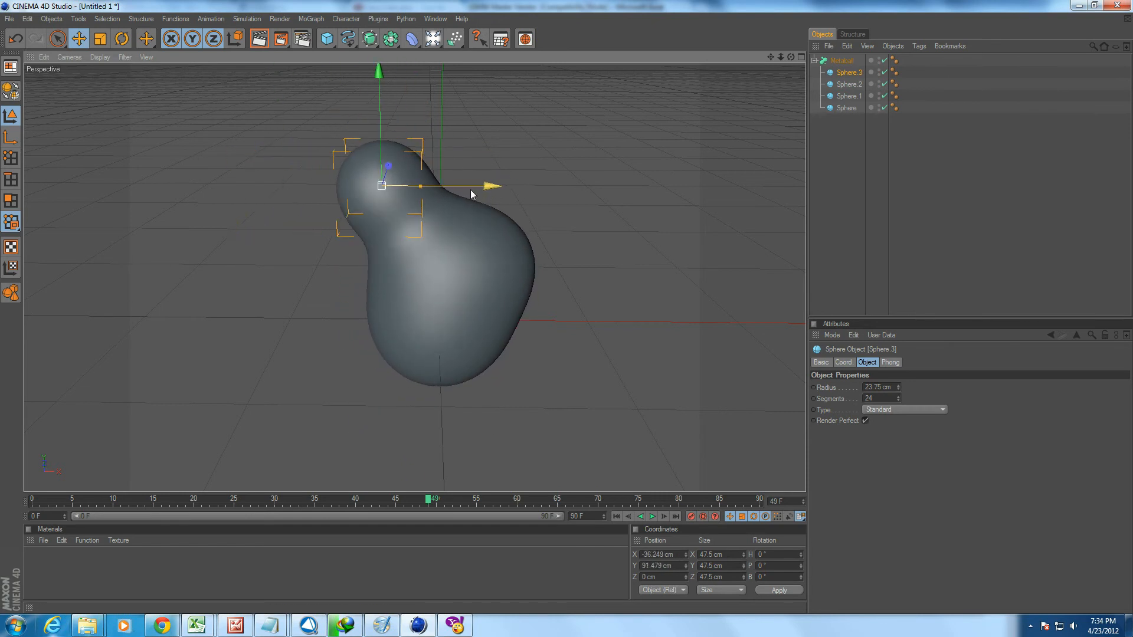
{"action": "left_click", "coordinate": [848, 84]}
{"action": "mouse_move", "coordinate": [514, 263]}
{"action": "left_mouse_down"}
{"action": "mouse_move", "coordinate": [614, 263]}
{"action": "mouse_move", "coordinate": [494, 263]}
{"action": "mouse_move", "coordinate": [614, 264]}
{"action": "mouse_move", "coordinate": [511, 264]}
{"action": "left_mouse_up"}
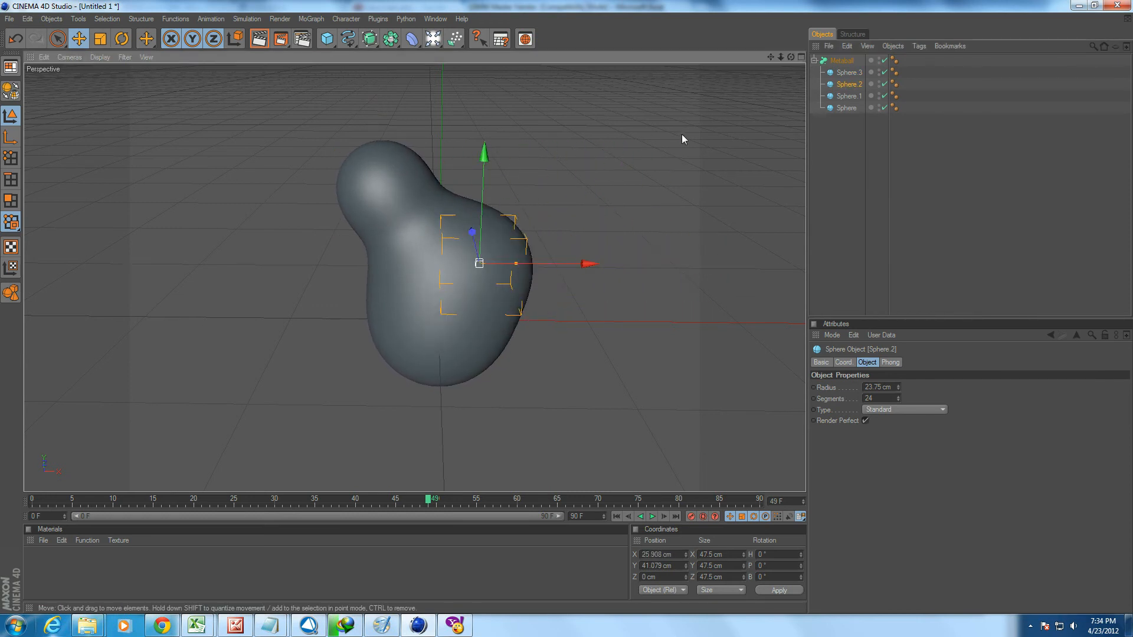
Delete the Metaball with its spheres and add a Spline Mask object.
{"action": "left_click", "coordinate": [841, 61]}
{"action": "key", "text": "Delete"}
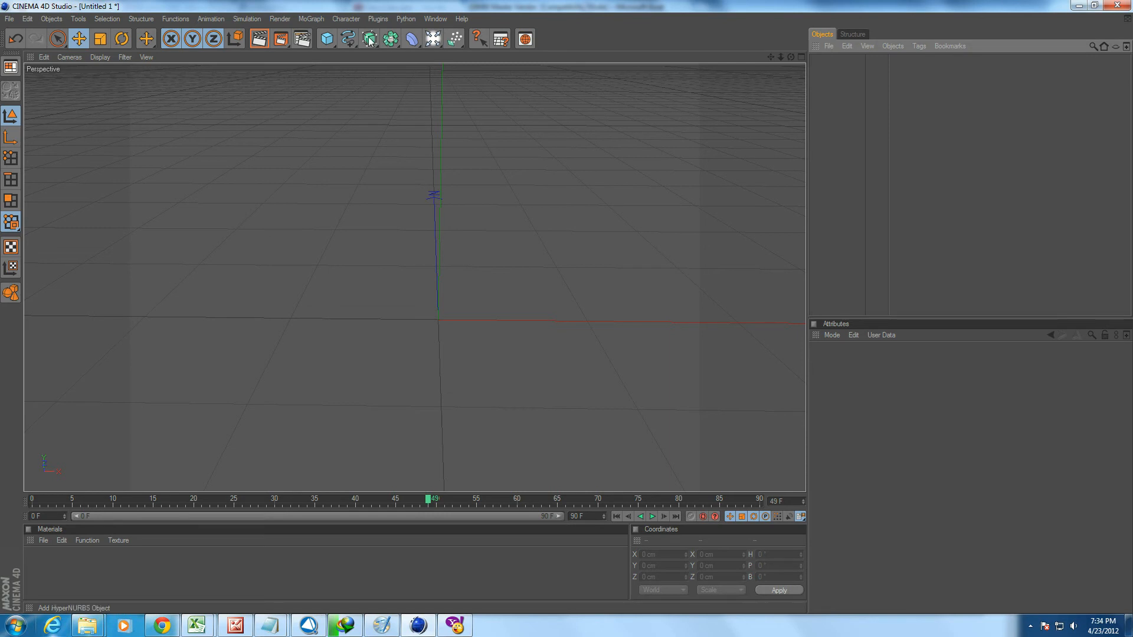
{"action": "left_click", "coordinate": [390, 39]}
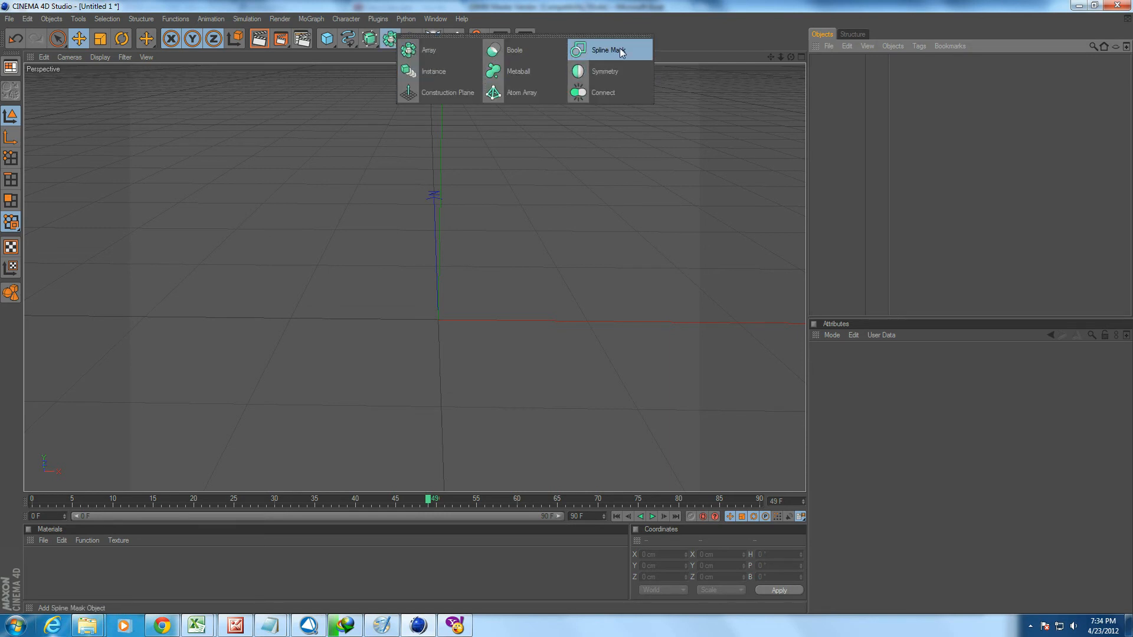
{"action": "left_click", "coordinate": [622, 52]}
{"action": "left_click_drag", "start_coordinate": [557, 172], "coordinate": [528, 154], "text": "alt"}
{"action": "middle_click_drag", "start_coordinate": [523, 185], "coordinate": [466, 131], "text": "alt"}
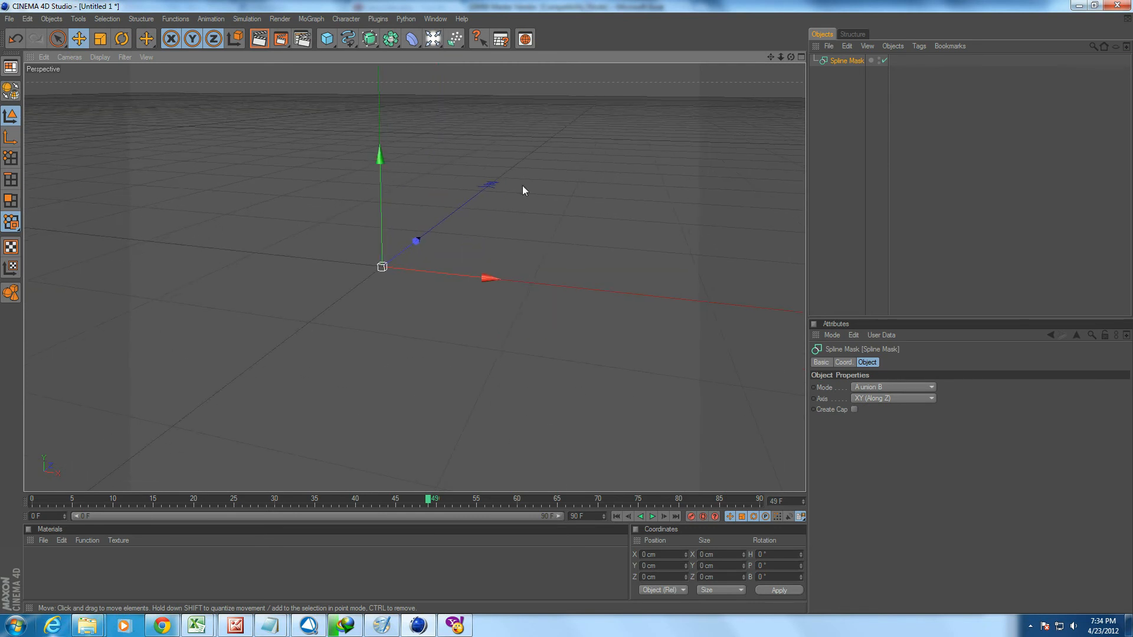
{"action": "scroll", "coordinate": [511, 203], "scroll_direction": "up", "scroll_amount": 2}
{"action": "key", "text": "s"}
{"action": "left_click_drag", "start_coordinate": [490, 206], "coordinate": [535, 225], "text": "alt"}
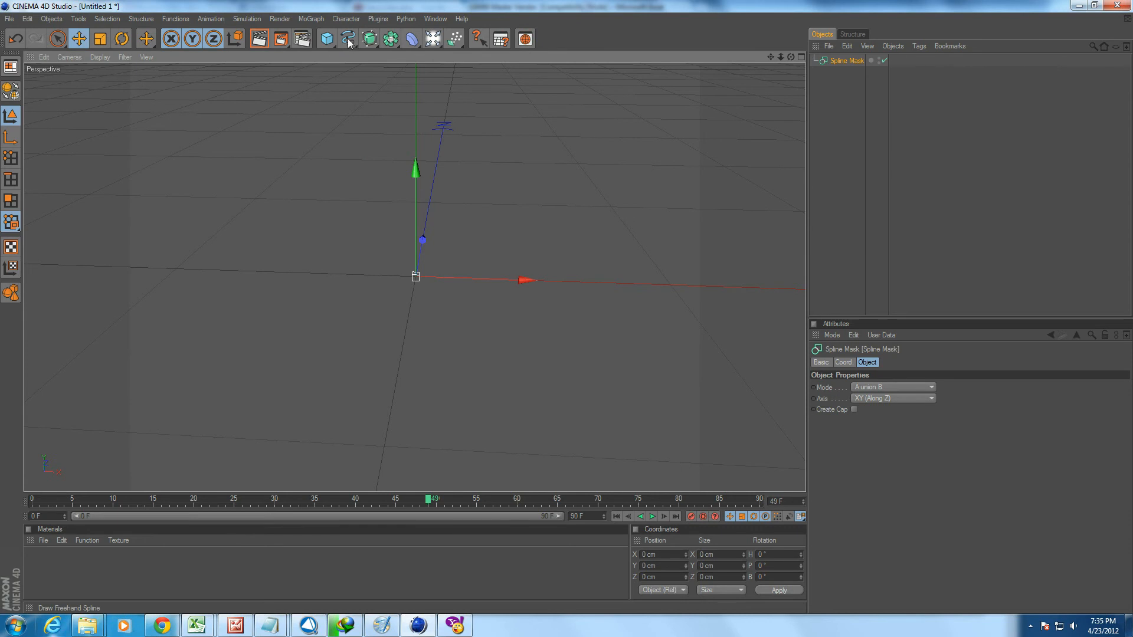
Add a Circle spline at the origin.
{"action": "left_click_drag", "start_coordinate": [356, 45], "coordinate": [384, 78]}
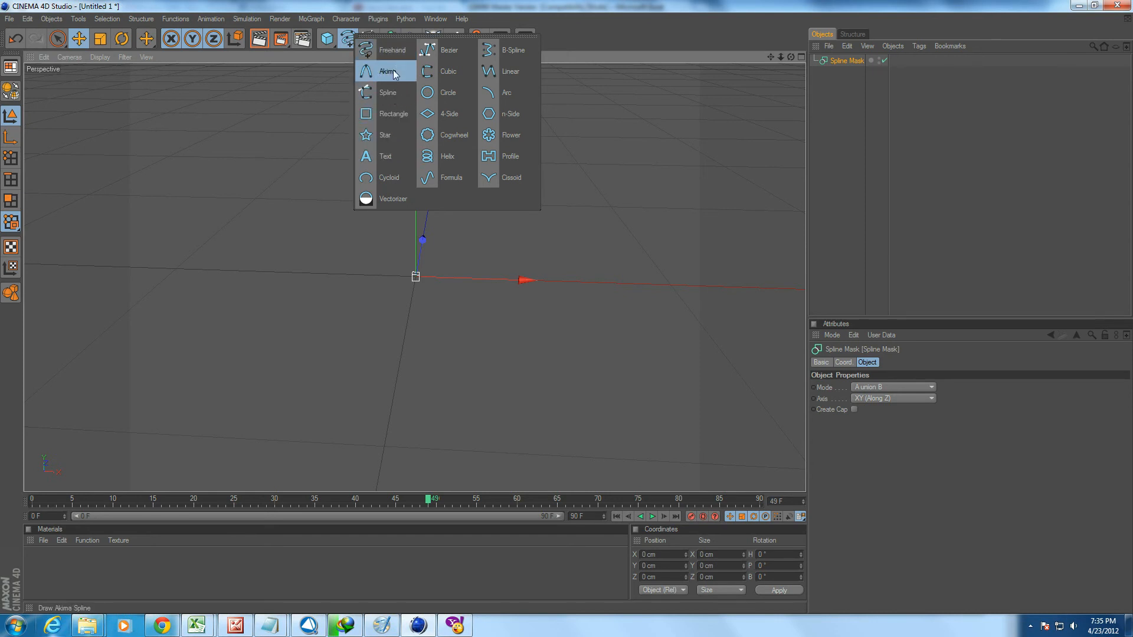
{"action": "left_click", "coordinate": [436, 93]}
{"action": "scroll", "coordinate": [567, 286], "scroll_direction": "down", "scroll_amount": 8}
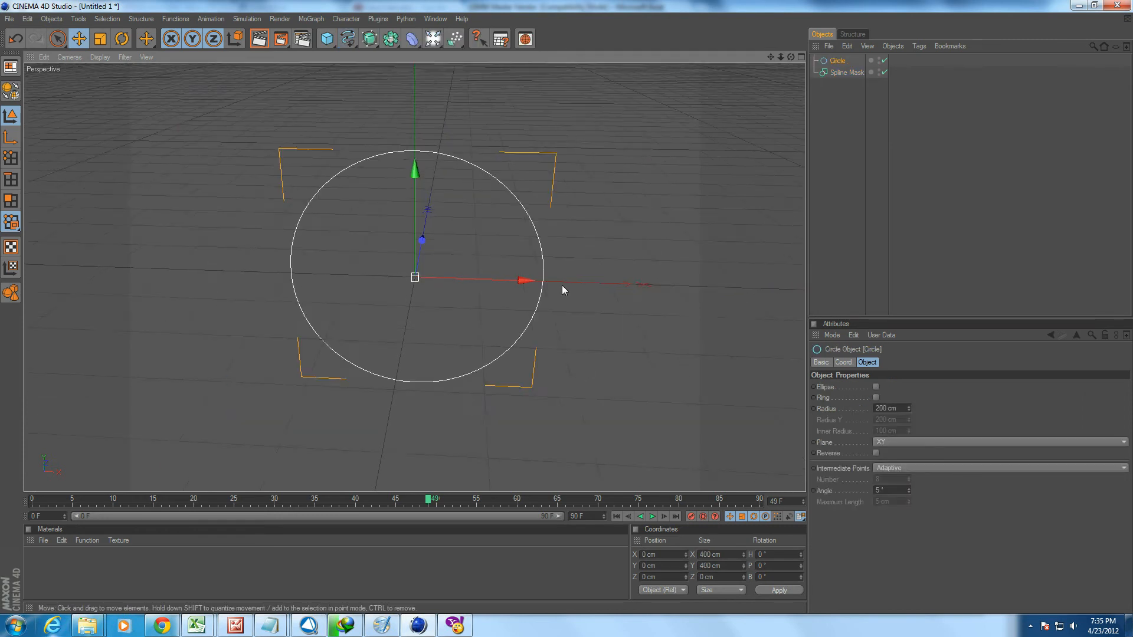
{"action": "middle_click_drag", "start_coordinate": [582, 269], "coordinate": [535, 253], "text": "alt"}
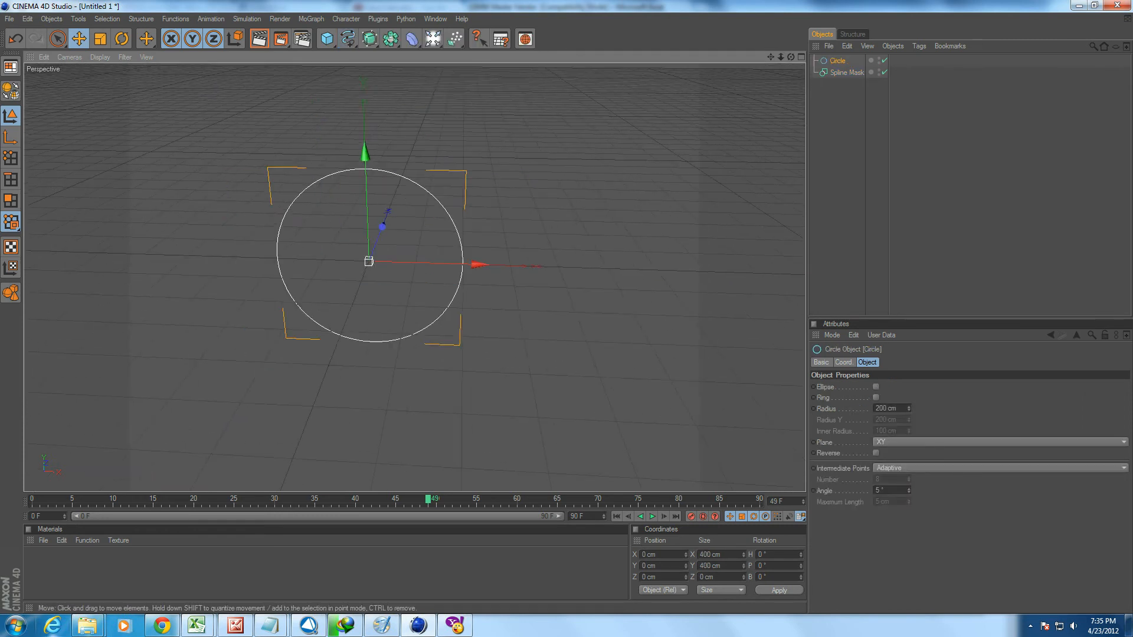
Add a Rectangle spline and lower it beneath the circle to about -420.8 cm in Y.
{"action": "left_click", "coordinate": [349, 40]}
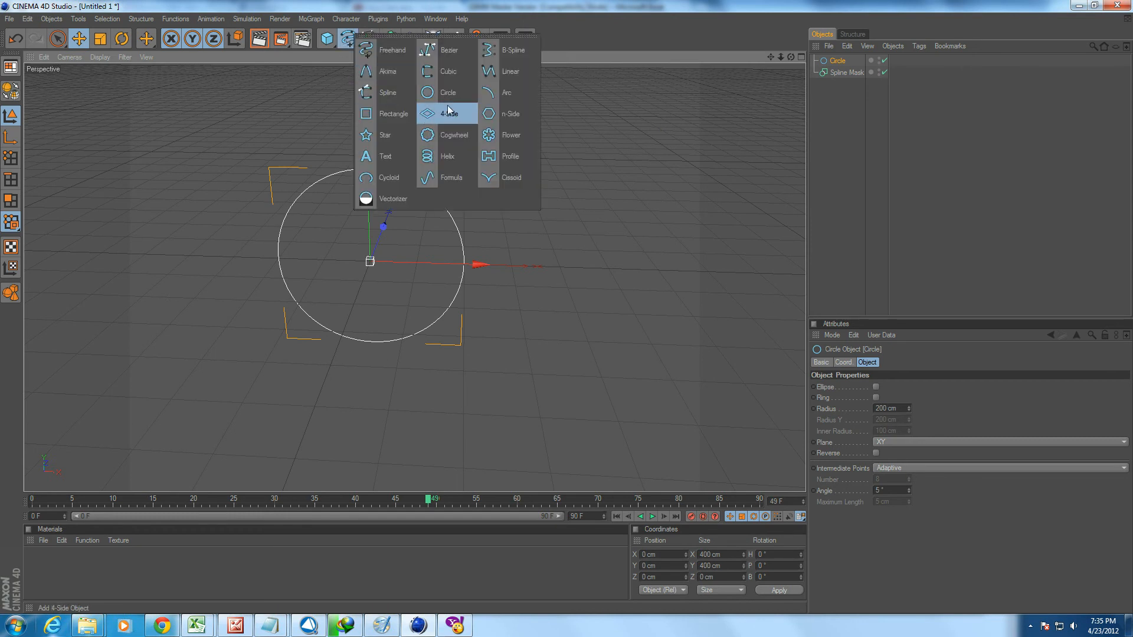
{"action": "left_click", "coordinate": [393, 115]}
{"action": "left_click_drag", "start_coordinate": [368, 150], "coordinate": [373, 323]}
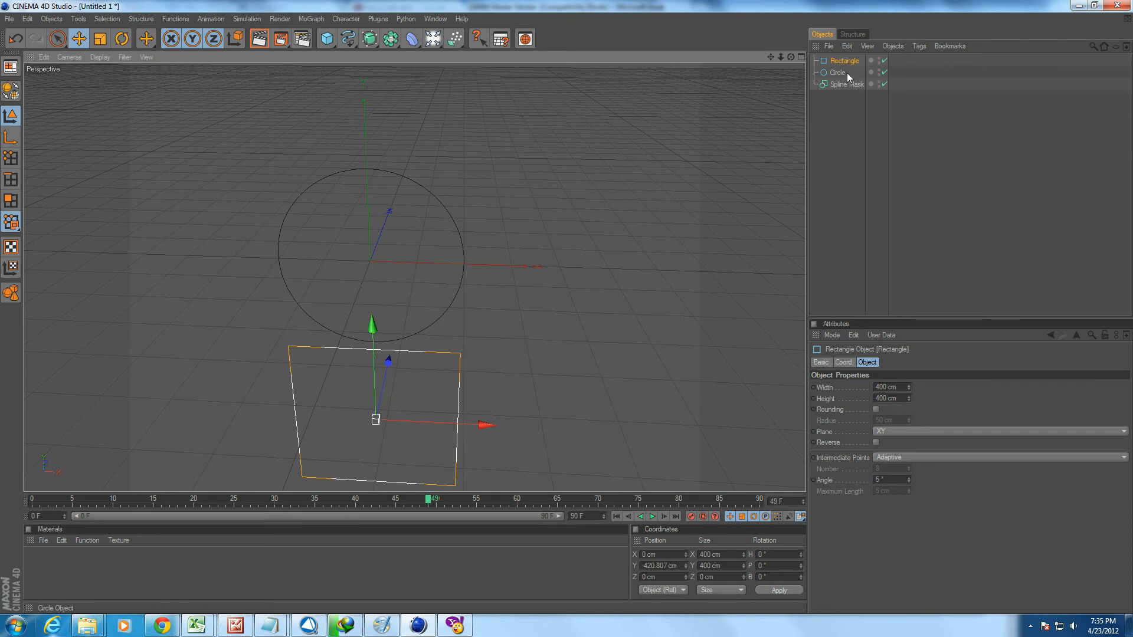
Nest the rectangle and the circle under the Spline Mask, with the rectangle first.
{"action": "left_click", "coordinate": [837, 72], "text": "ctrl"}
{"action": "left_click_drag", "start_coordinate": [841, 86], "coordinate": [845, 88]}
{"action": "left_click", "coordinate": [834, 123]}
{"action": "left_click", "coordinate": [844, 84]}
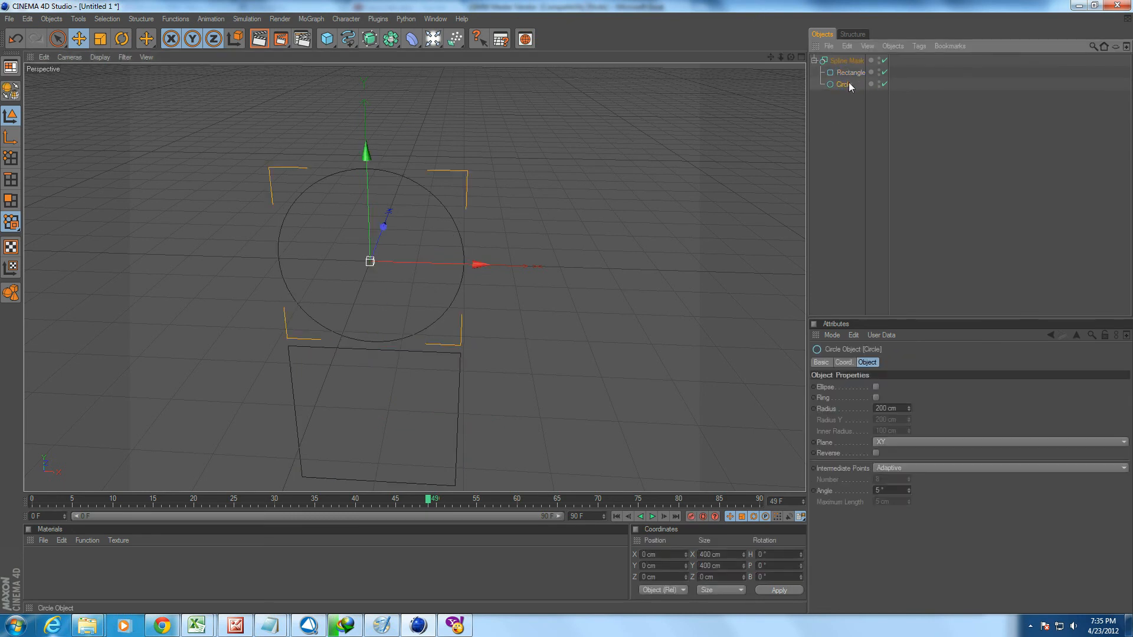
Raise the rectangle to about -237.2 cm in Y so it overlaps the circle's lower half.
{"action": "left_click", "coordinate": [857, 72]}
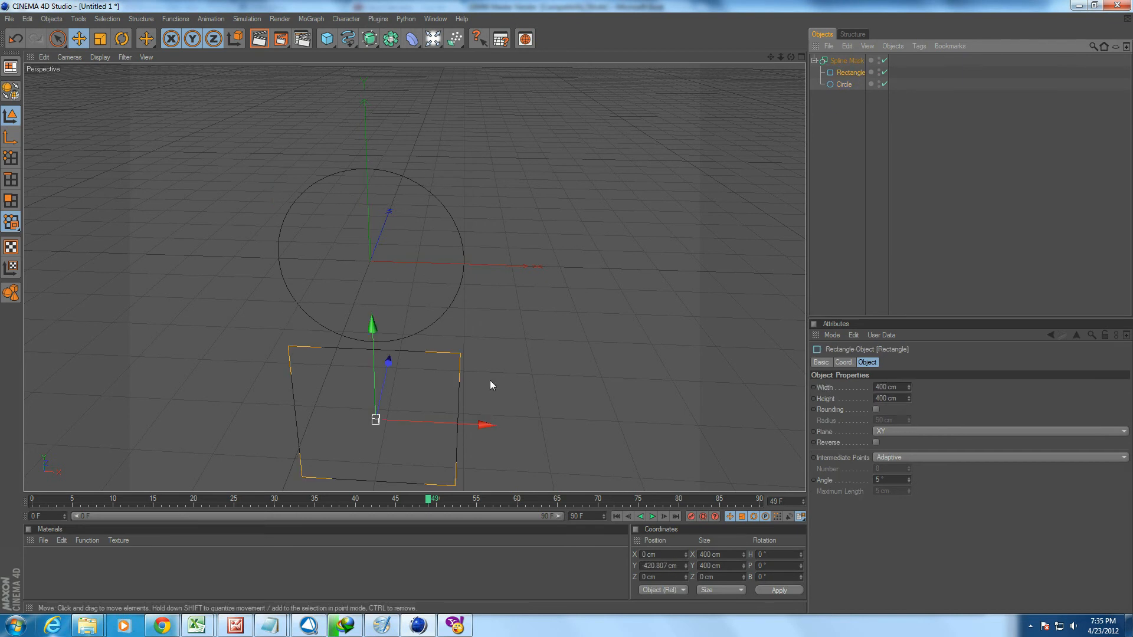
{"action": "left_click_drag", "start_coordinate": [367, 327], "coordinate": [367, 169]}
{"action": "left_click_drag", "start_coordinate": [365, 137], "coordinate": [370, 255]}
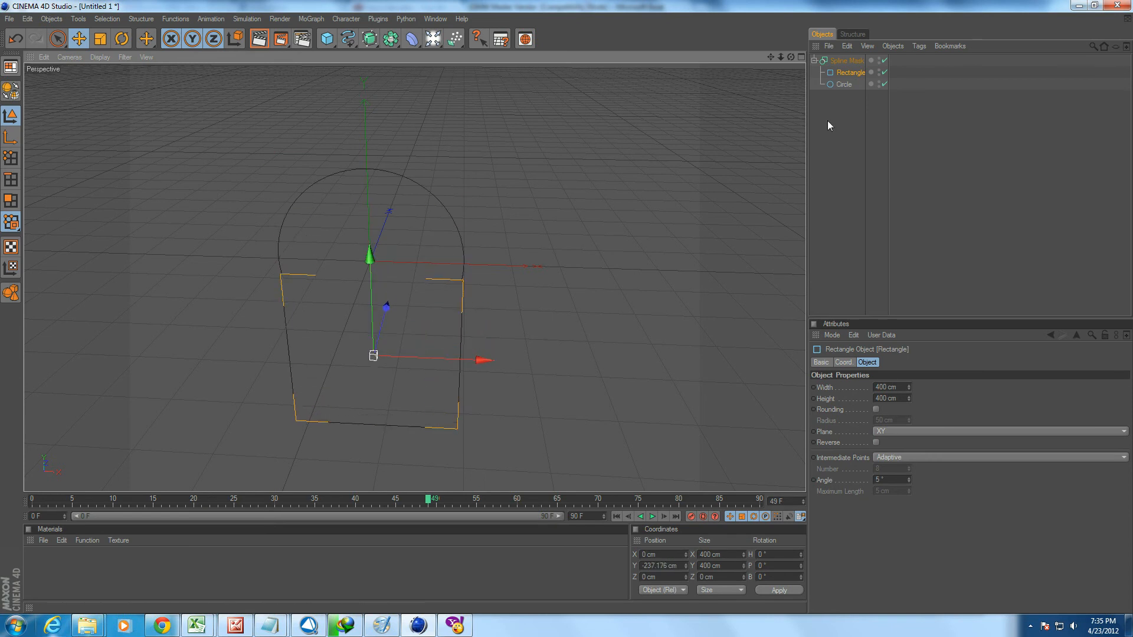
Set the Spline Mask's Mode to A subtract B and select its rectangle and circle in turn to identify A and B.
{"action": "left_click", "coordinate": [847, 60]}
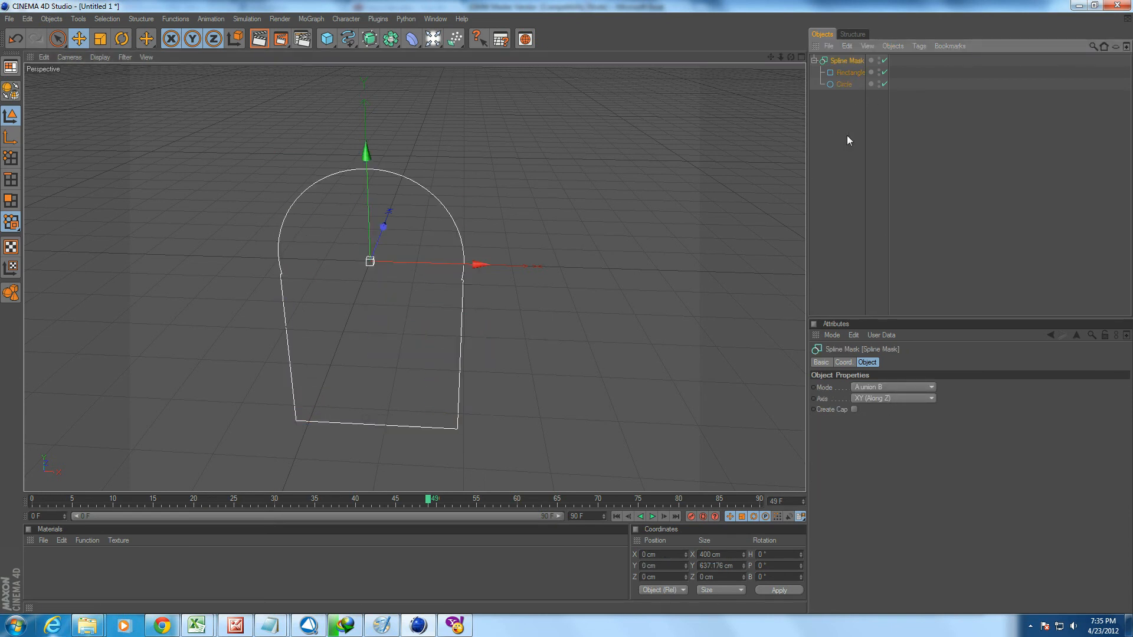
{"action": "left_click", "coordinate": [888, 388]}
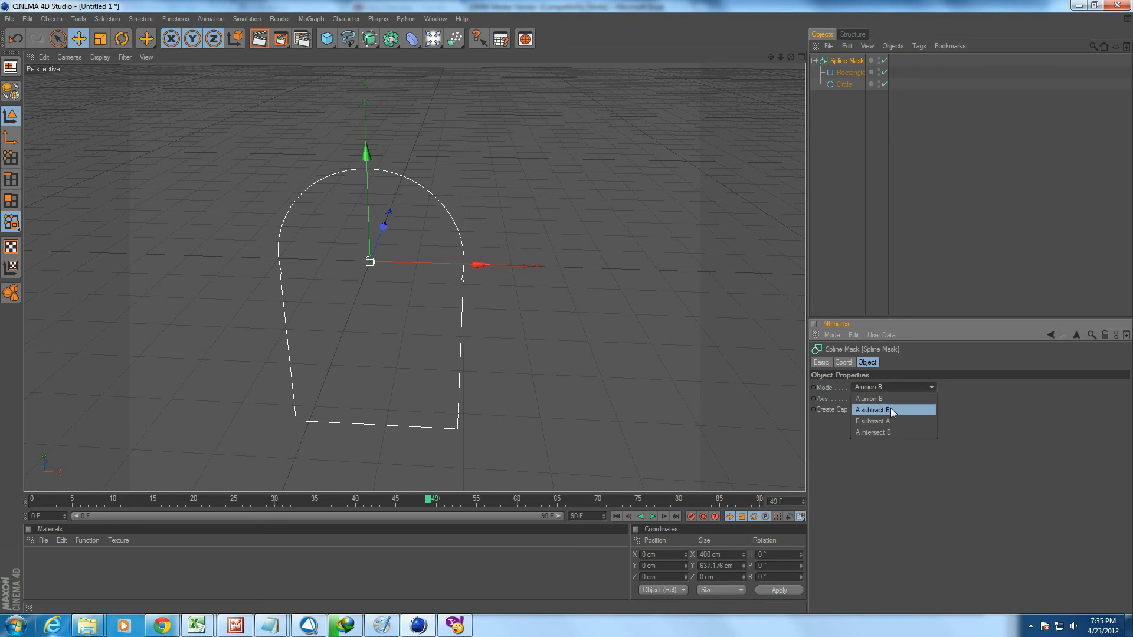
{"action": "left_click", "coordinate": [890, 408]}
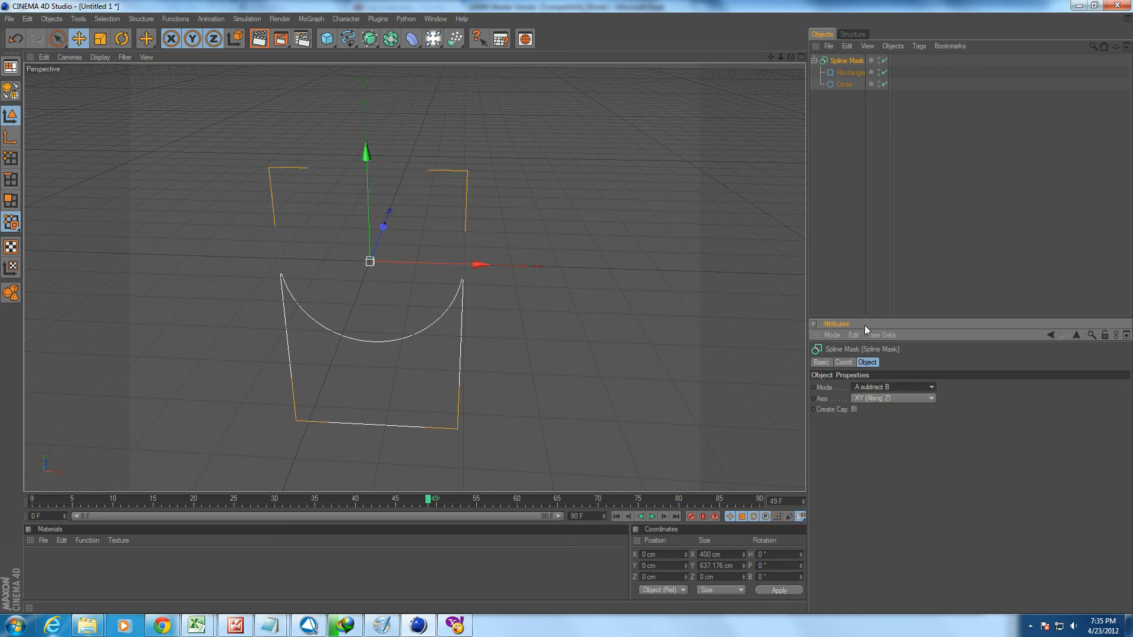
{"action": "left_click", "coordinate": [841, 72]}
{"action": "left_click", "coordinate": [842, 83]}
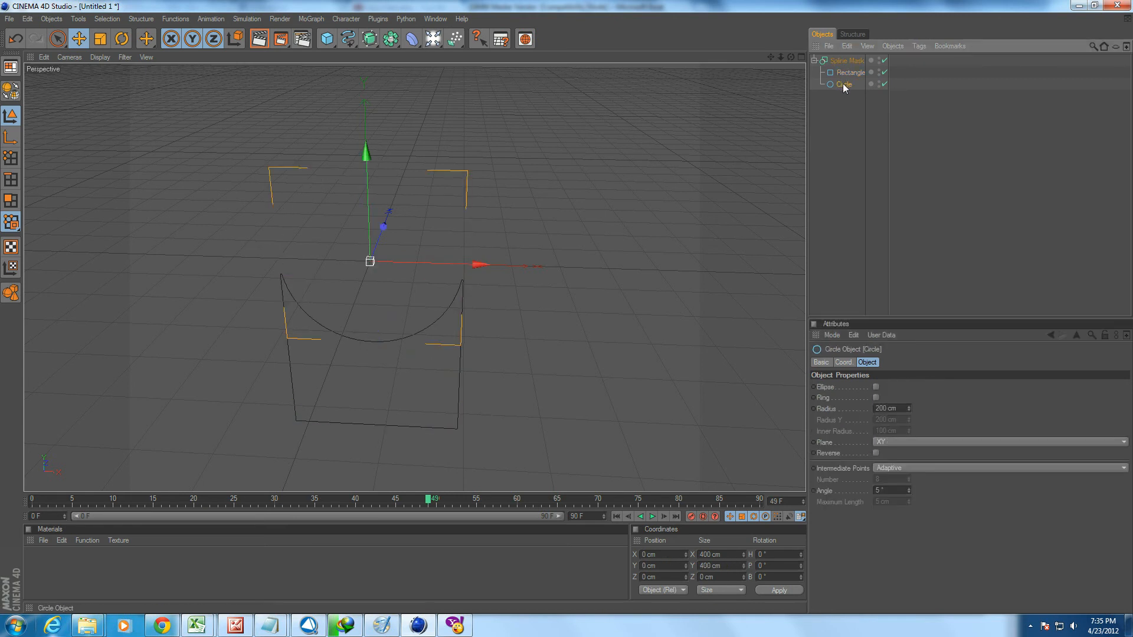
{"action": "left_click", "coordinate": [845, 71]}
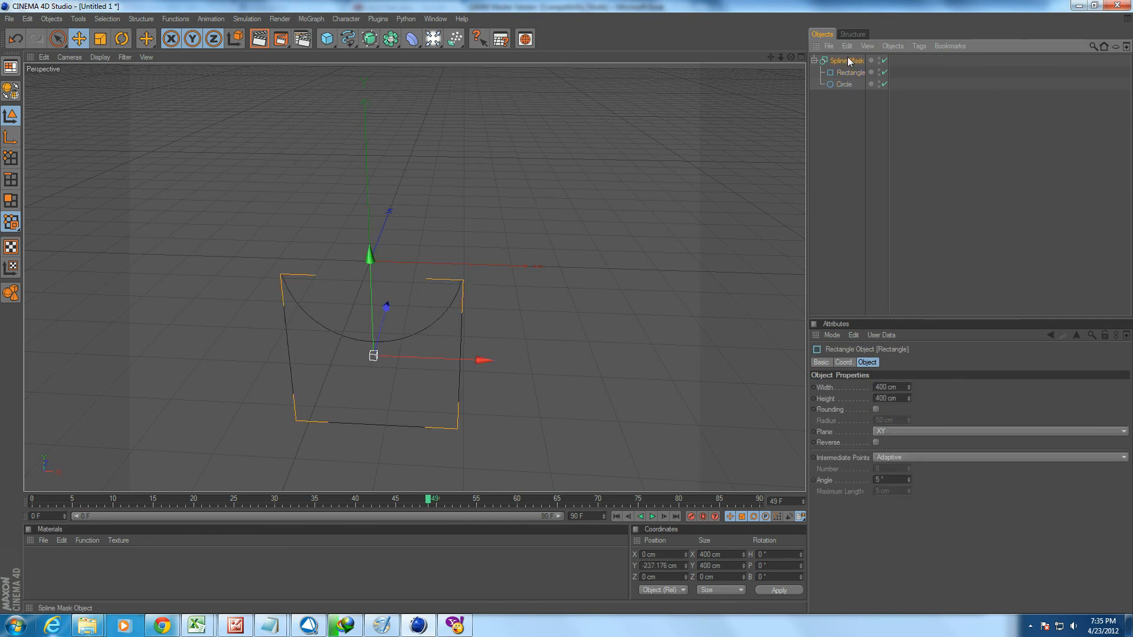
{"action": "left_click", "coordinate": [847, 61]}
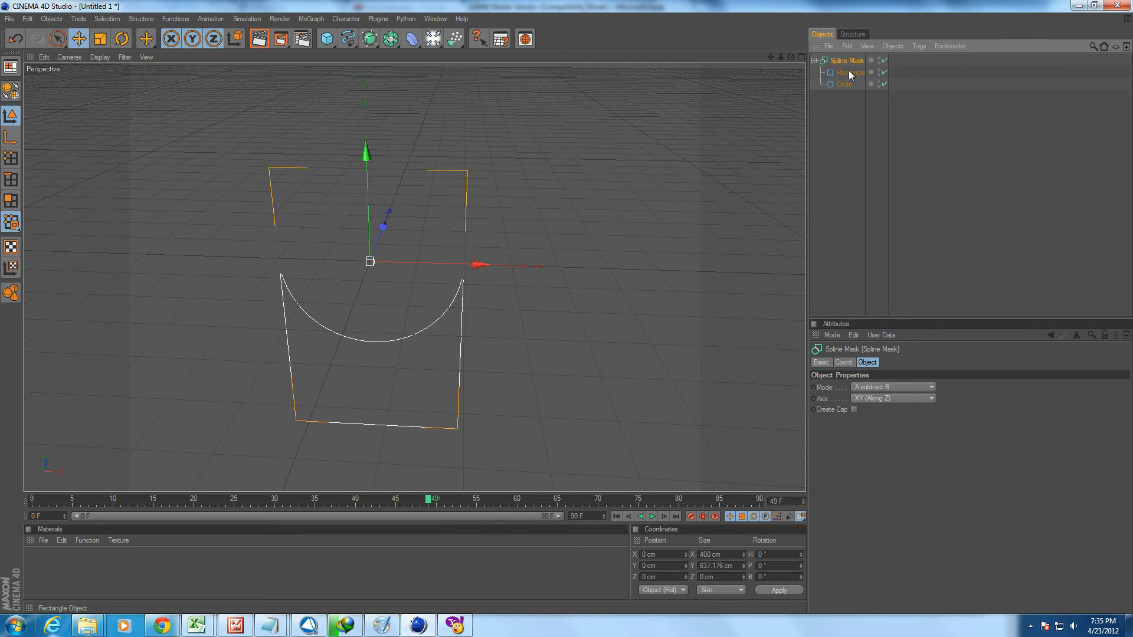
Scale the rectangle up uniformly to 515 cm in width and height.
{"action": "left_click", "coordinate": [848, 73]}
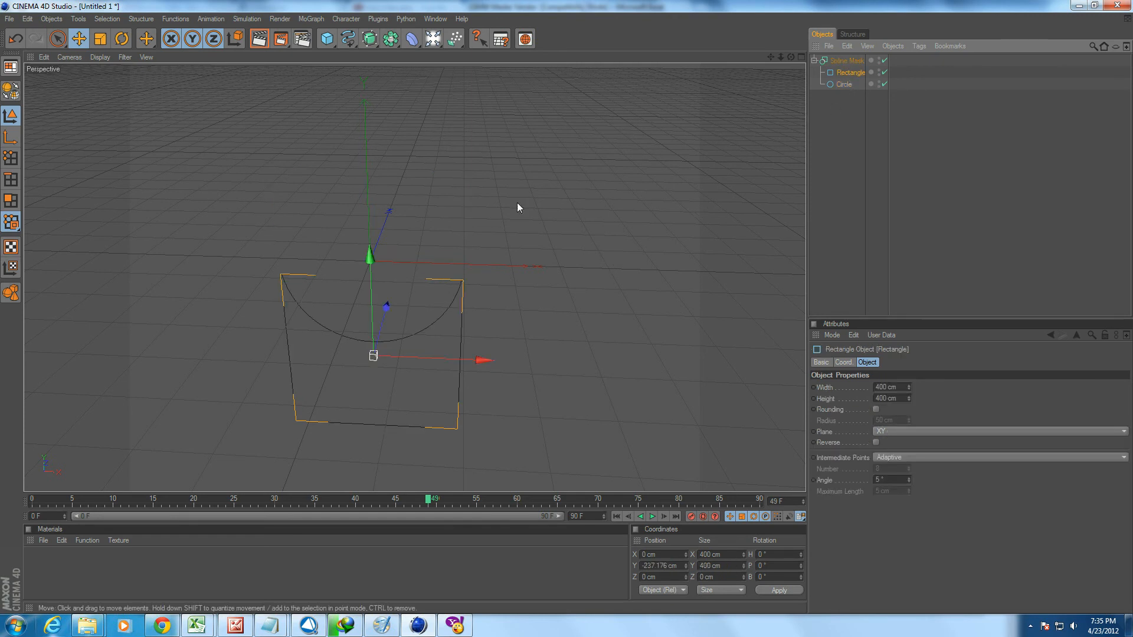
{"action": "key", "text": "t"}
{"action": "left_click_drag", "start_coordinate": [381, 385], "coordinate": [449, 384]}
{"action": "key", "text": "e"}
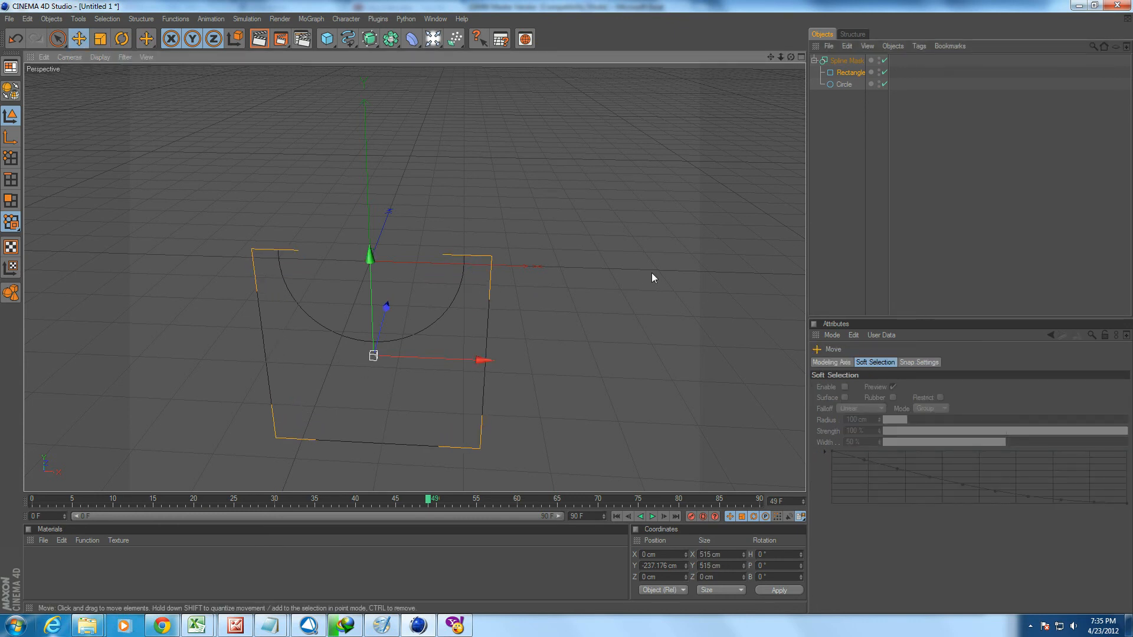
Raise the circle to about 209.8 cm in Y so it only grazes the rectangle's upper edge.
{"action": "left_click", "coordinate": [843, 84]}
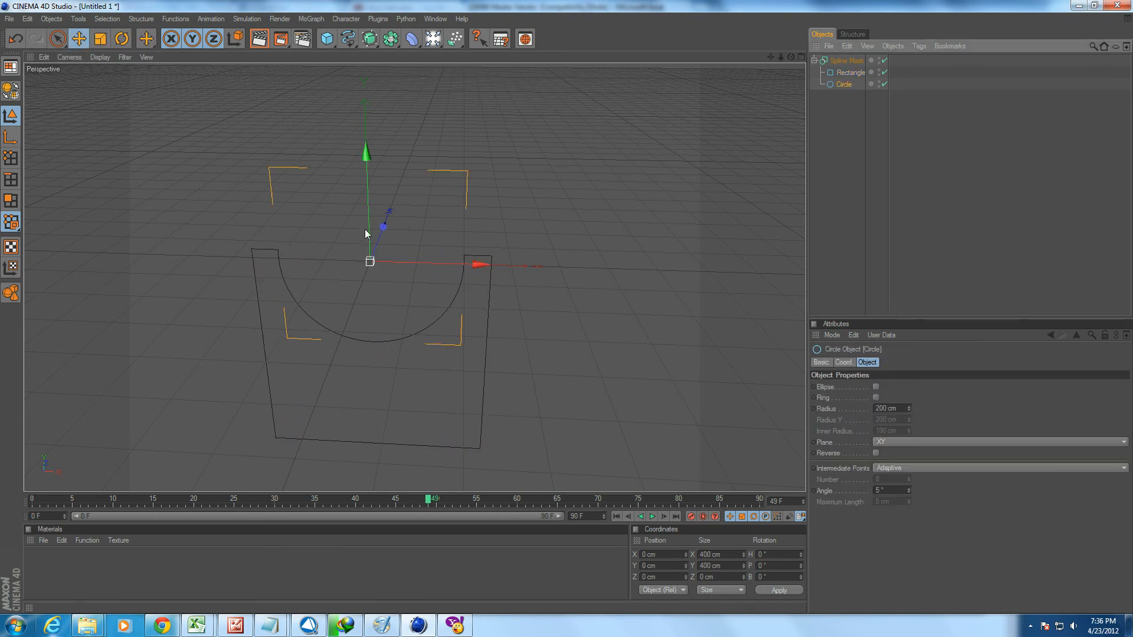
{"action": "left_click_drag", "start_coordinate": [368, 158], "coordinate": [364, 60]}
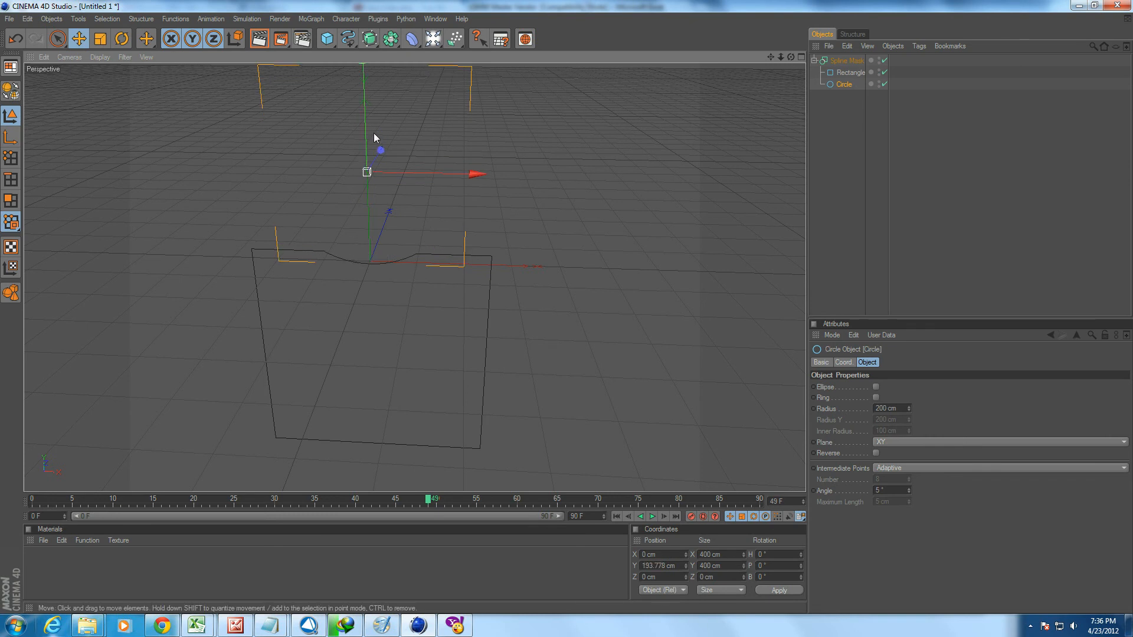
{"action": "left_click_drag", "start_coordinate": [364, 108], "coordinate": [363, 53]}
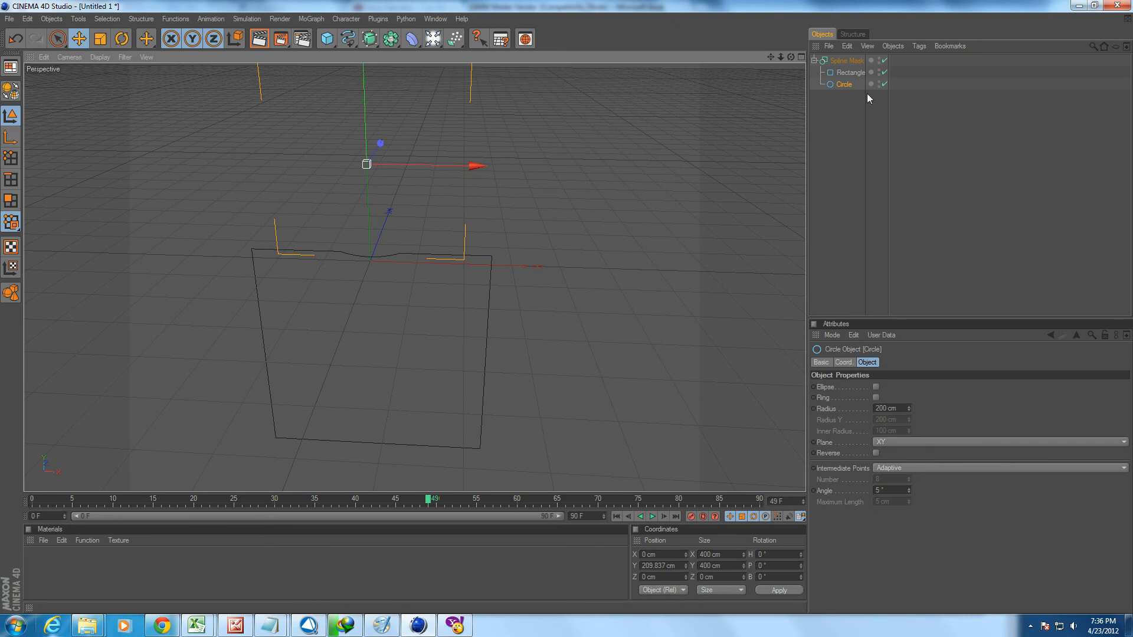
Lower the rectangle to about -283 cm in Y so it is clear of the circle.
{"action": "left_click", "coordinate": [855, 72]}
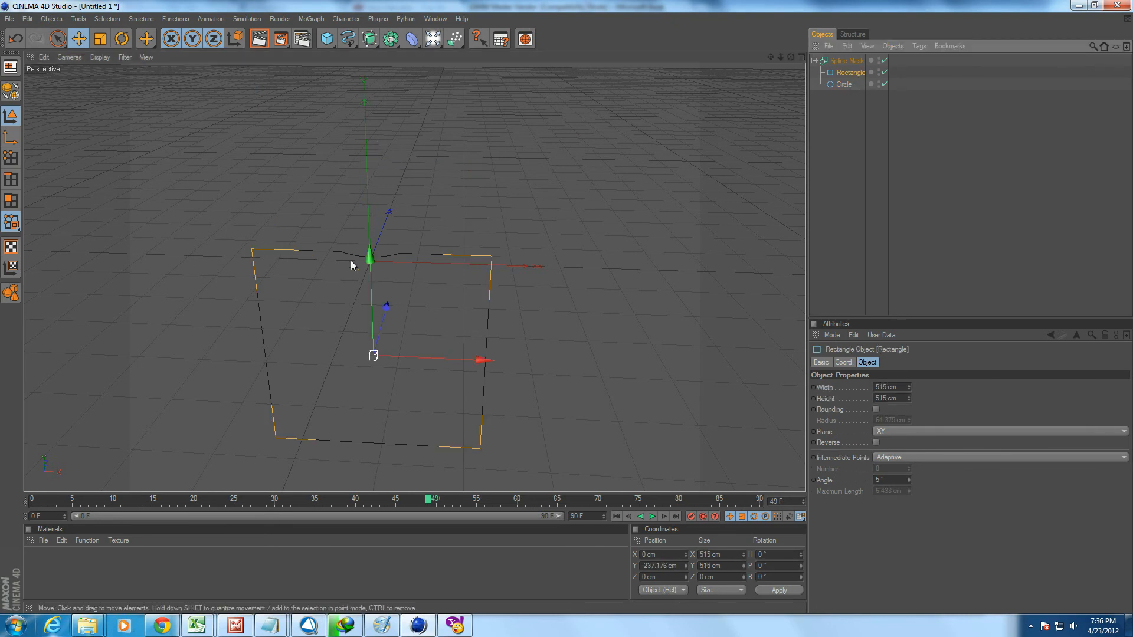
{"action": "mouse_move", "coordinate": [369, 255]}
{"action": "left_mouse_down"}
{"action": "mouse_move", "coordinate": [367, 198]}
{"action": "mouse_move", "coordinate": [371, 273]}
{"action": "left_mouse_up"}
{"action": "left_click", "coordinate": [843, 85]}
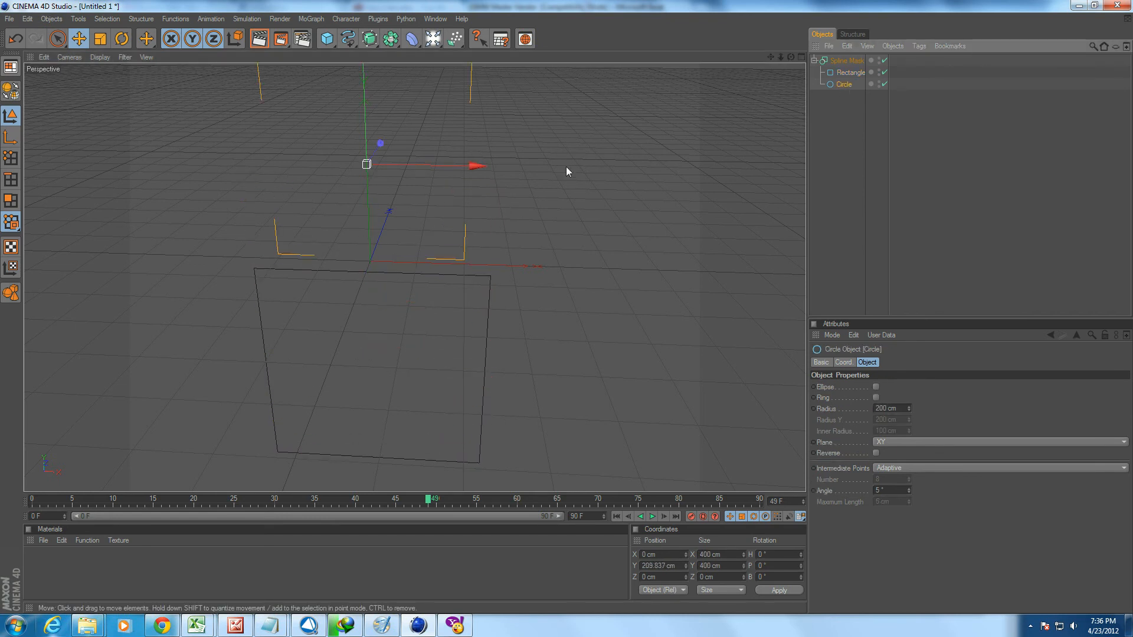
Add an Extrude NURBS and nest the Spline Mask with its rectangle and circle inside it.
{"action": "scroll", "coordinate": [519, 288], "scroll_direction": "down", "scroll_amount": 3}
{"action": "left_click", "coordinate": [849, 61]}
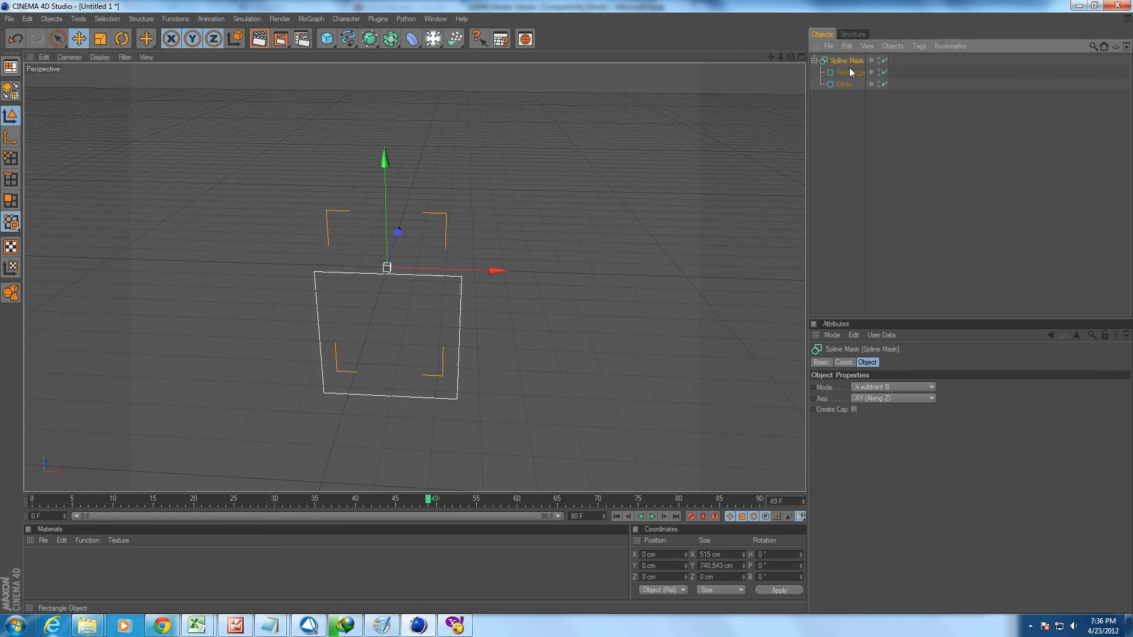
{"action": "left_click_drag", "start_coordinate": [369, 42], "coordinate": [469, 59]}
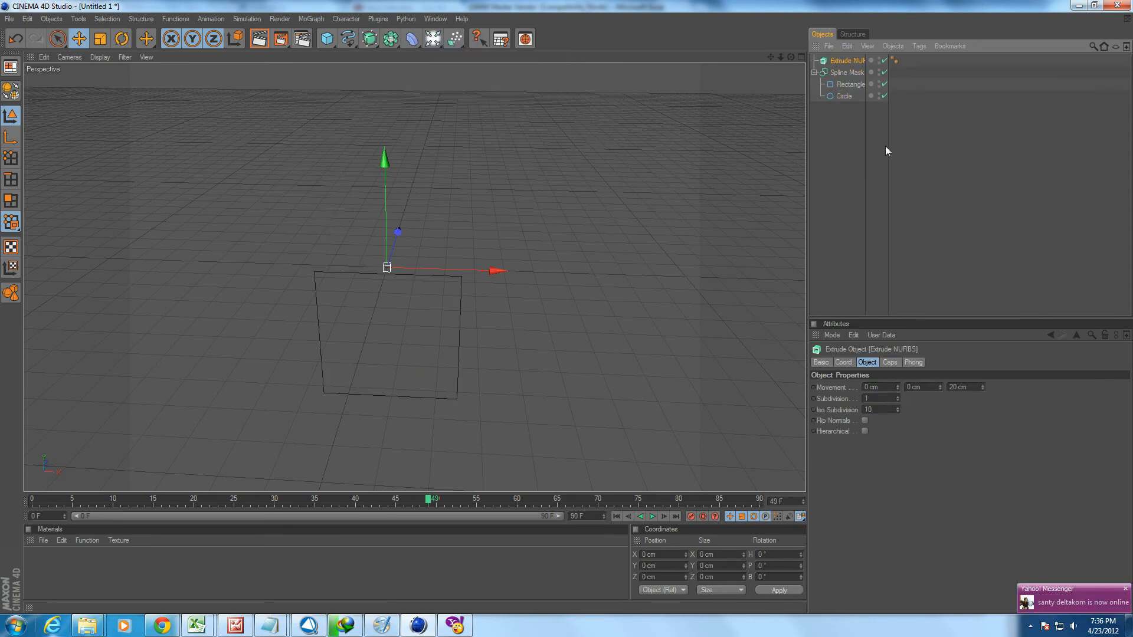
{"action": "left_click_drag", "start_coordinate": [852, 59], "coordinate": [852, 59]}
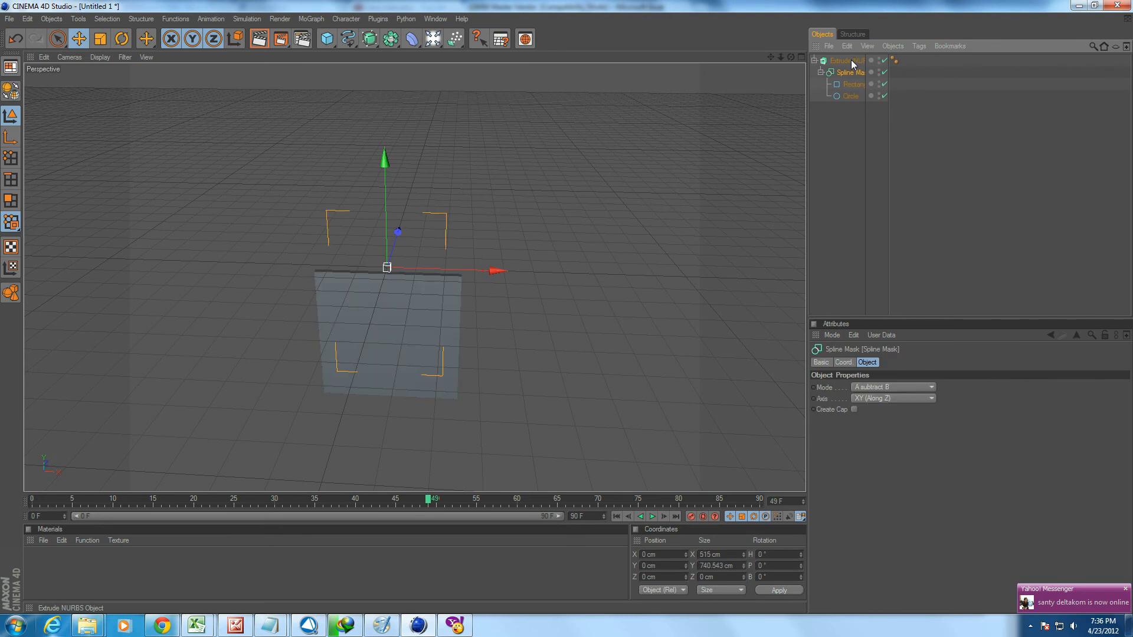
{"action": "left_click", "coordinate": [848, 59]}
{"action": "left_click", "coordinate": [846, 72]}
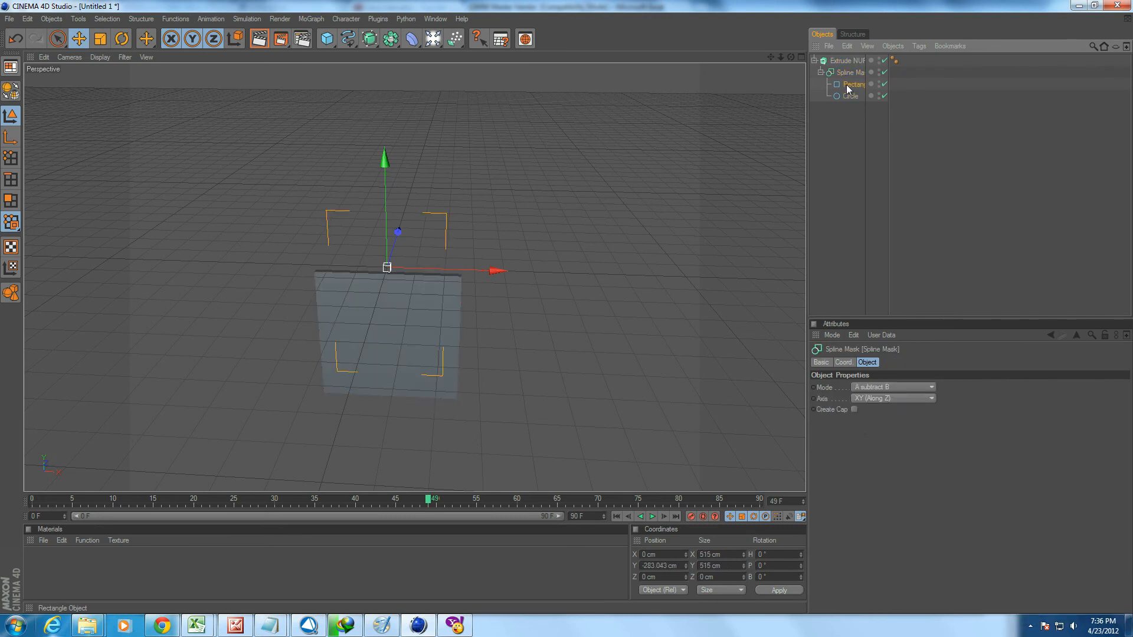
Scale the circle up to about 636.4 cm and lower it to about 169.2 cm in Y to cut into the extruded rectangle.
{"action": "left_click", "coordinate": [853, 103]}
{"action": "left_click", "coordinate": [850, 97]}
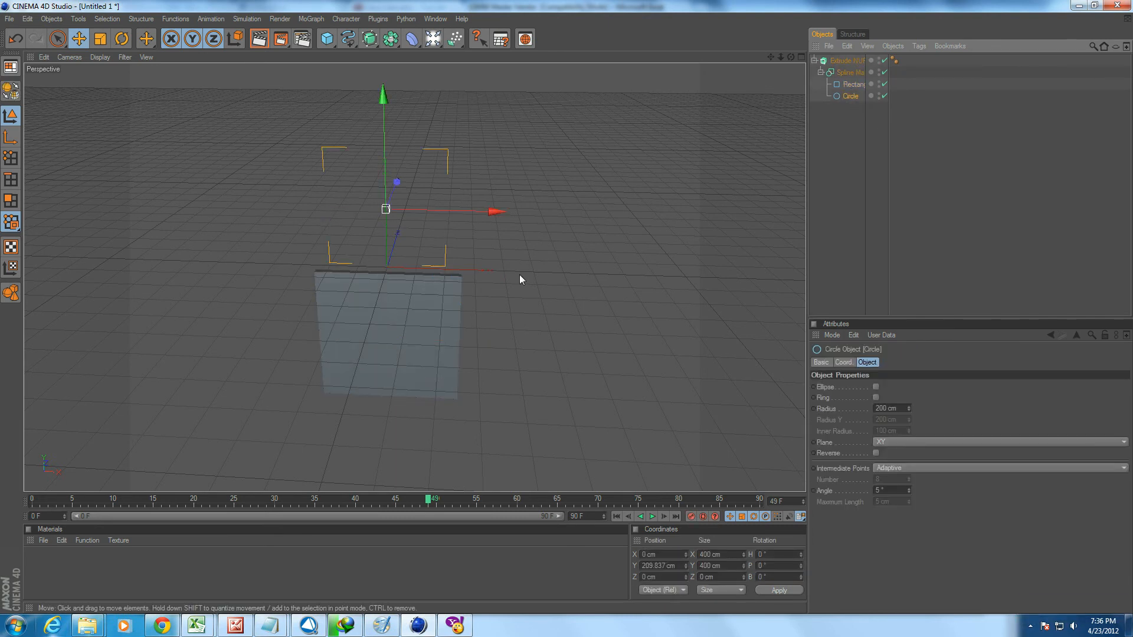
{"action": "key", "text": "t"}
{"action": "left_click_drag", "start_coordinate": [524, 267], "coordinate": [575, 268]}
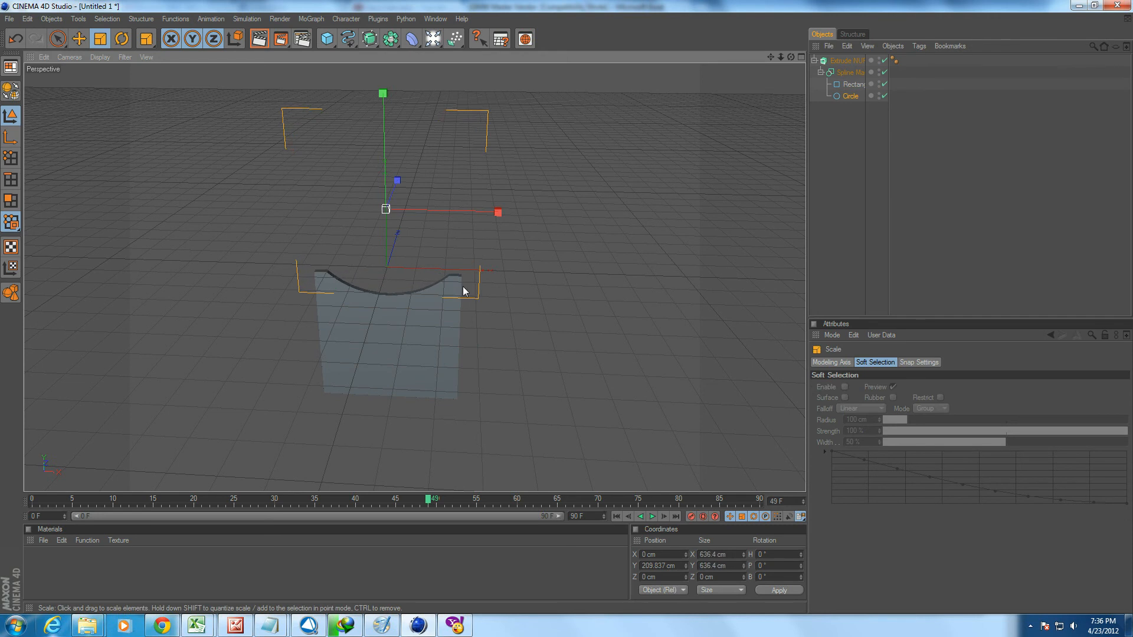
{"action": "key", "text": "e"}
{"action": "mouse_move", "coordinate": [384, 112]}
{"action": "left_mouse_down"}
{"action": "mouse_move", "coordinate": [384, 82]}
{"action": "mouse_move", "coordinate": [384, 260]}
{"action": "mouse_move", "coordinate": [384, 63]}
{"action": "mouse_move", "coordinate": [384, 107]}
{"action": "left_mouse_up"}
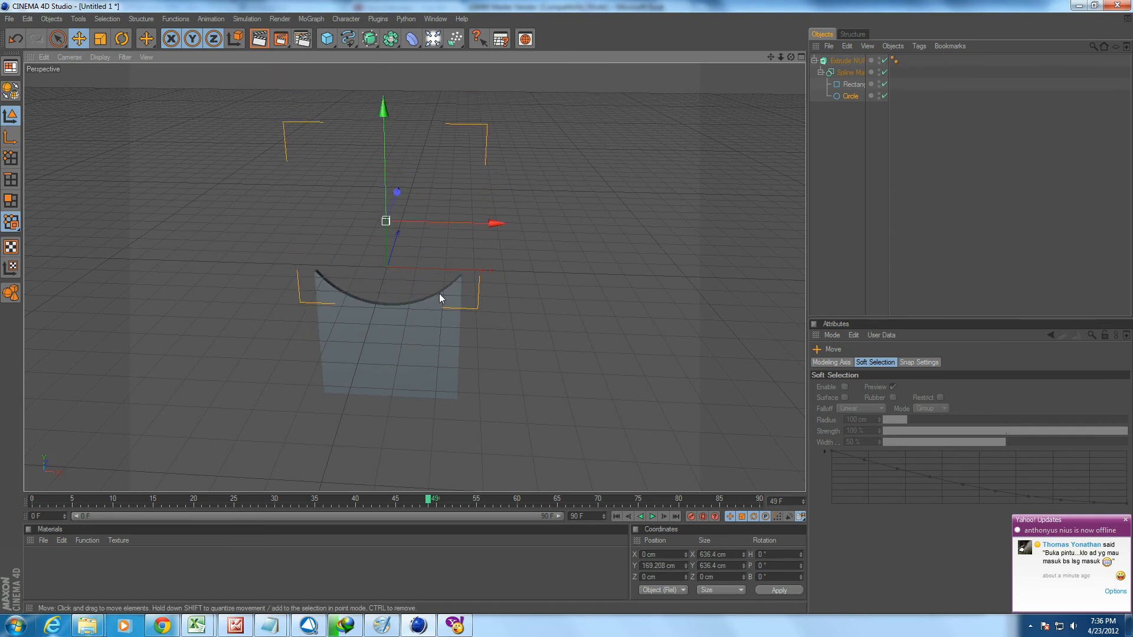
Deepen the Extrude NURBS by setting its Z movement first to 100 cm and finally to 300 cm.
{"action": "left_click", "coordinate": [848, 87]}
{"action": "left_click", "coordinate": [852, 74]}
{"action": "left_click", "coordinate": [854, 62]}
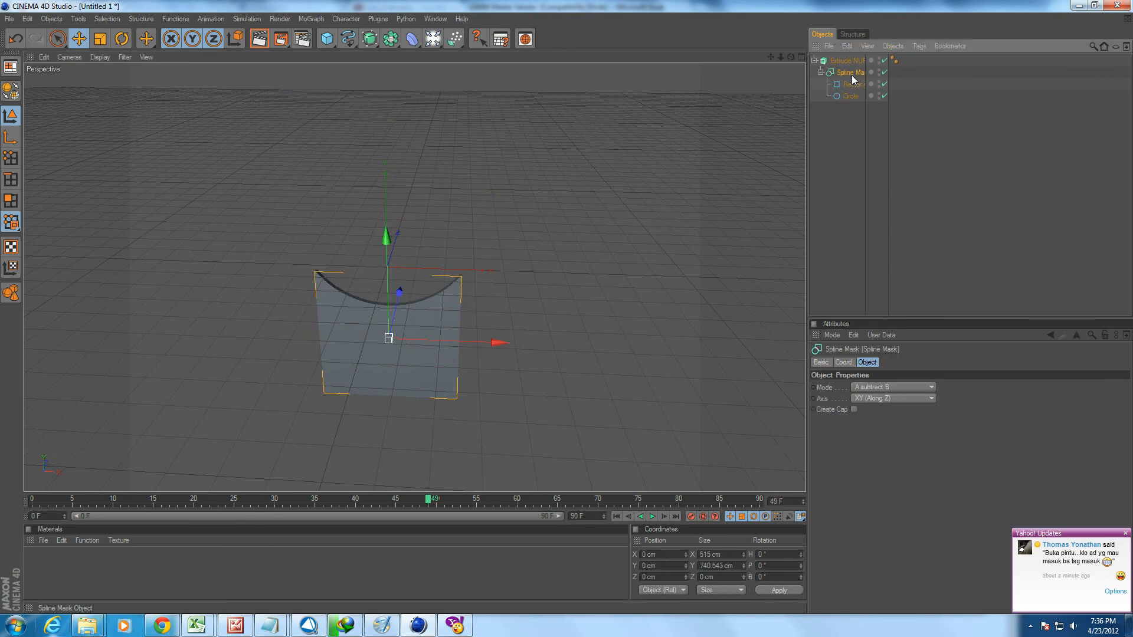
{"action": "left_click_drag", "start_coordinate": [498, 339], "coordinate": [410, 381], "text": "alt"}
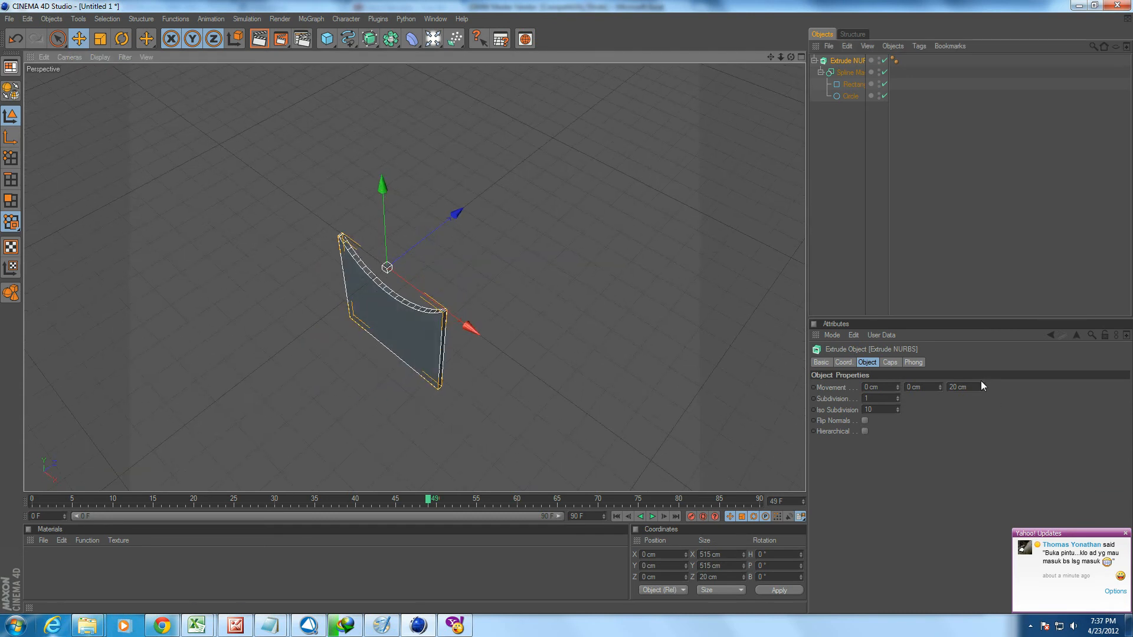
{"action": "left_click_drag", "start_coordinate": [969, 387], "coordinate": [944, 386]}
{"action": "type", "text": "100"}
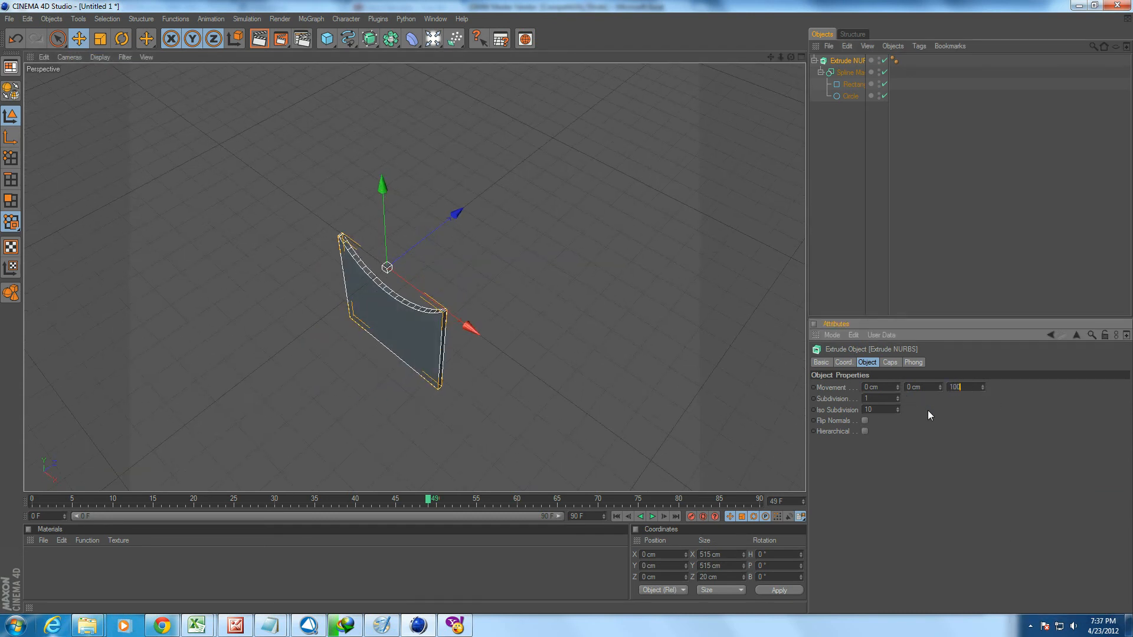
{"action": "key", "text": "Return"}
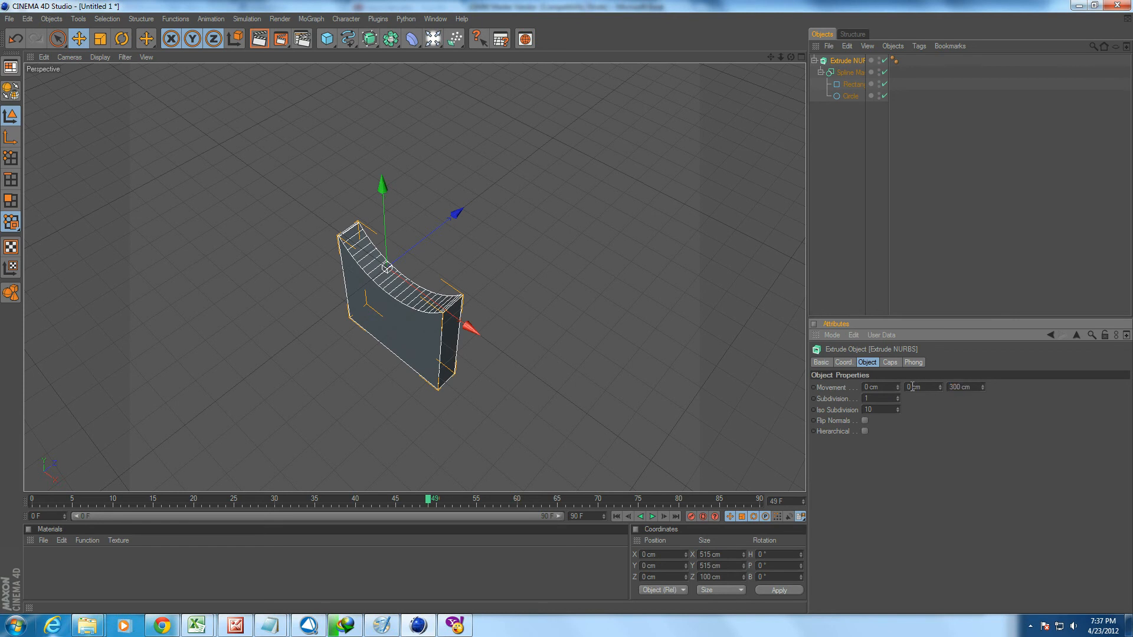
{"action": "left_click_drag", "start_coordinate": [533, 334], "coordinate": [613, 274], "text": "alt"}
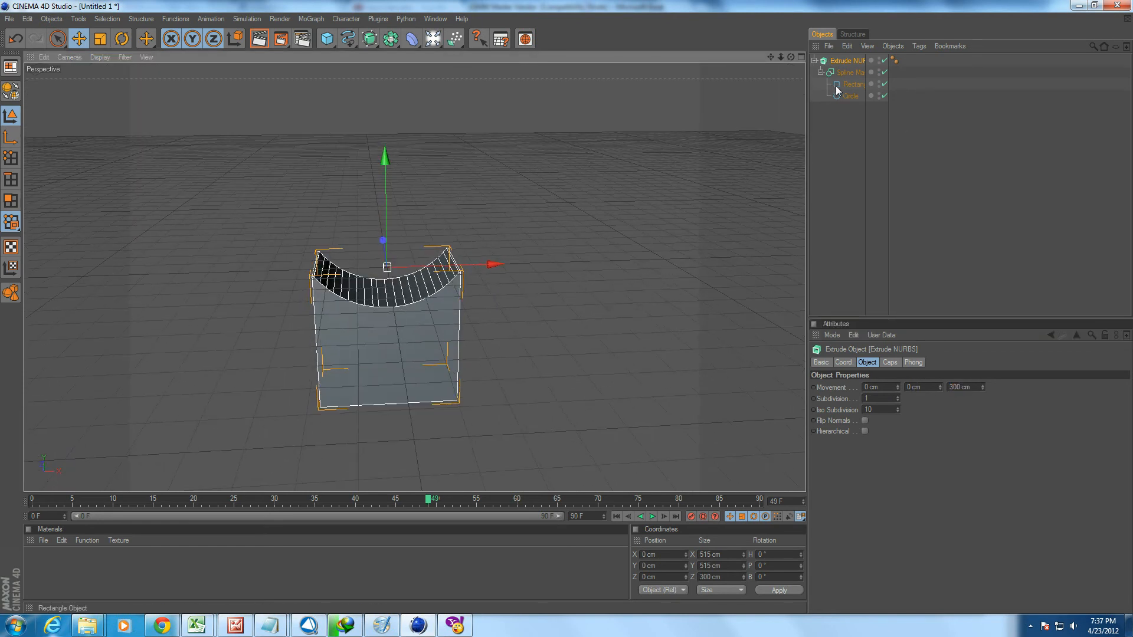
Raise the circle to about 339.1 cm in Y so it no longer cuts the extruded block.
{"action": "left_click", "coordinate": [850, 96]}
{"action": "left_click_drag", "start_coordinate": [385, 198], "coordinate": [398, 149]}
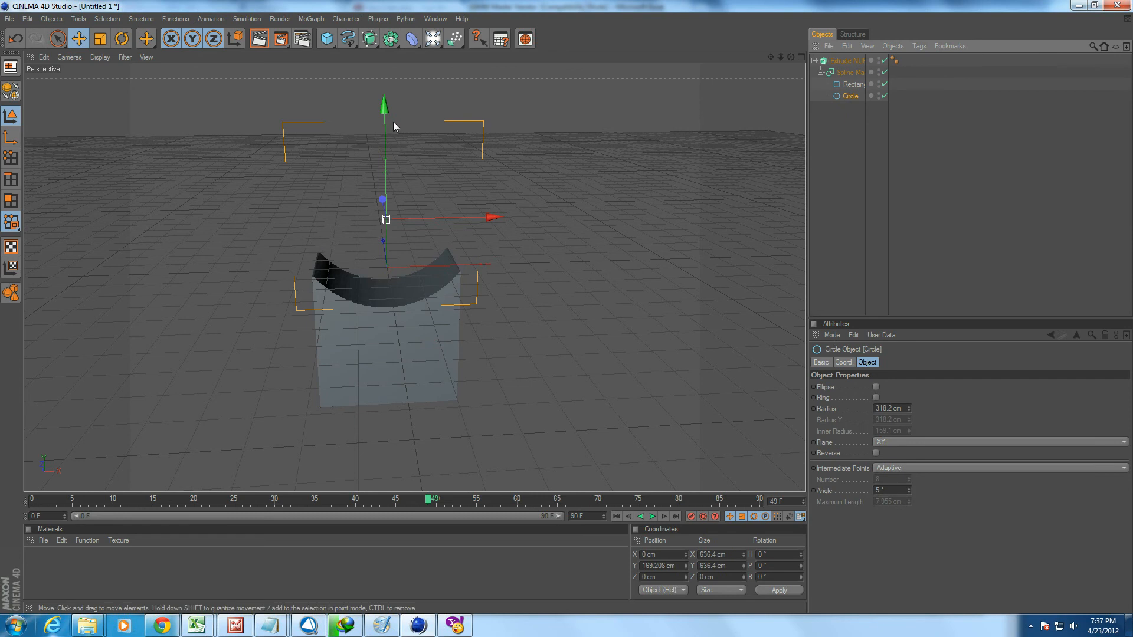
{"action": "mouse_move", "coordinate": [384, 111]}
{"action": "left_mouse_down"}
{"action": "mouse_move", "coordinate": [385, 70]}
{"action": "mouse_move", "coordinate": [386, 269]}
{"action": "mouse_move", "coordinate": [384, 66]}
{"action": "mouse_move", "coordinate": [385, 115]}
{"action": "left_mouse_up"}
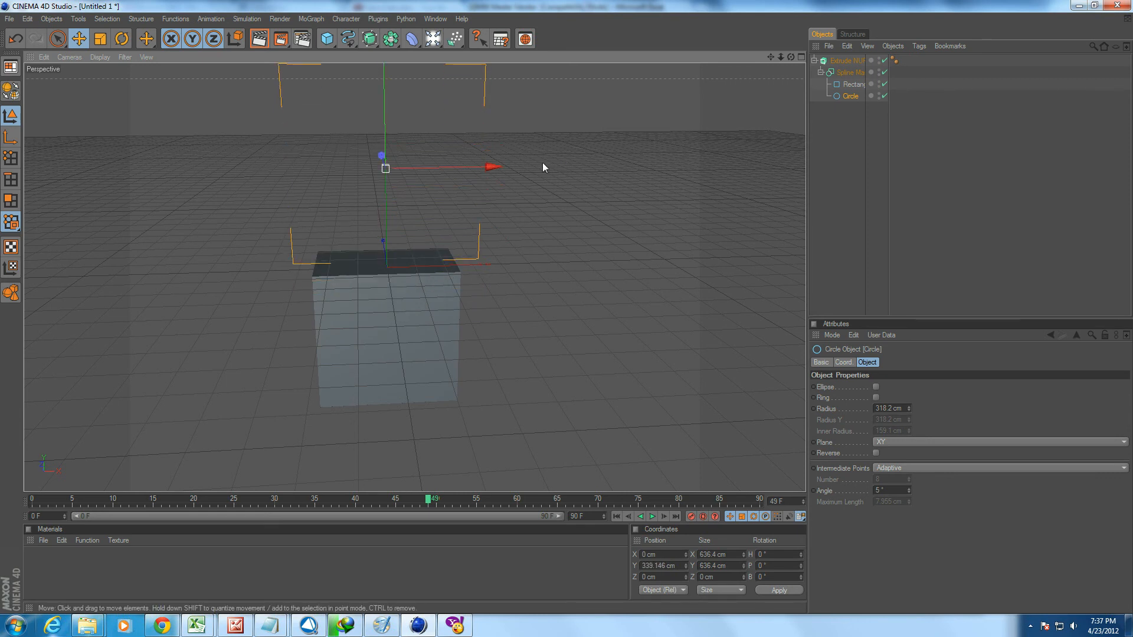
Set the Spline Mask's Mode to B subtract A and raise the rectangle to about -242.8 cm in Y.
{"action": "left_click", "coordinate": [848, 64]}
{"action": "left_click", "coordinate": [850, 76]}
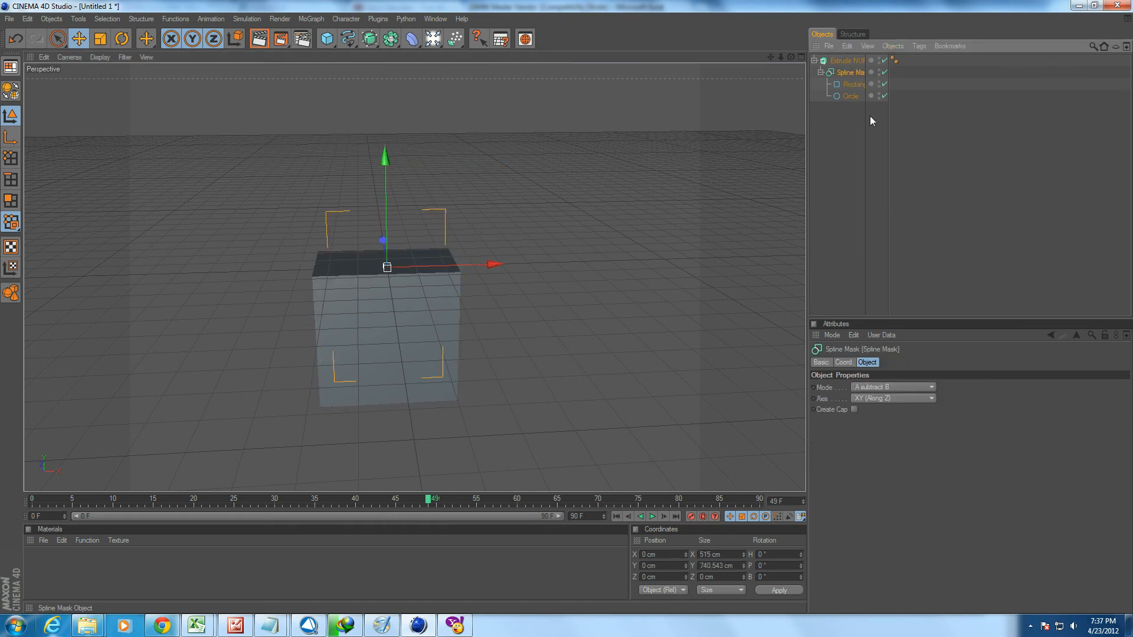
{"action": "left_click", "coordinate": [889, 386]}
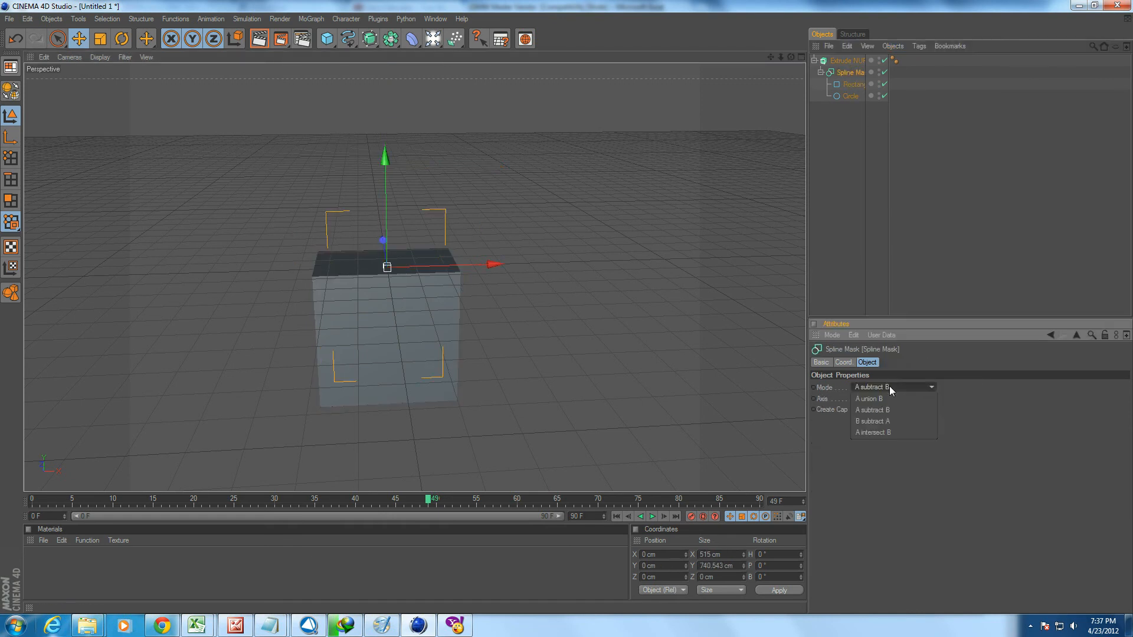
{"action": "left_click", "coordinate": [884, 419]}
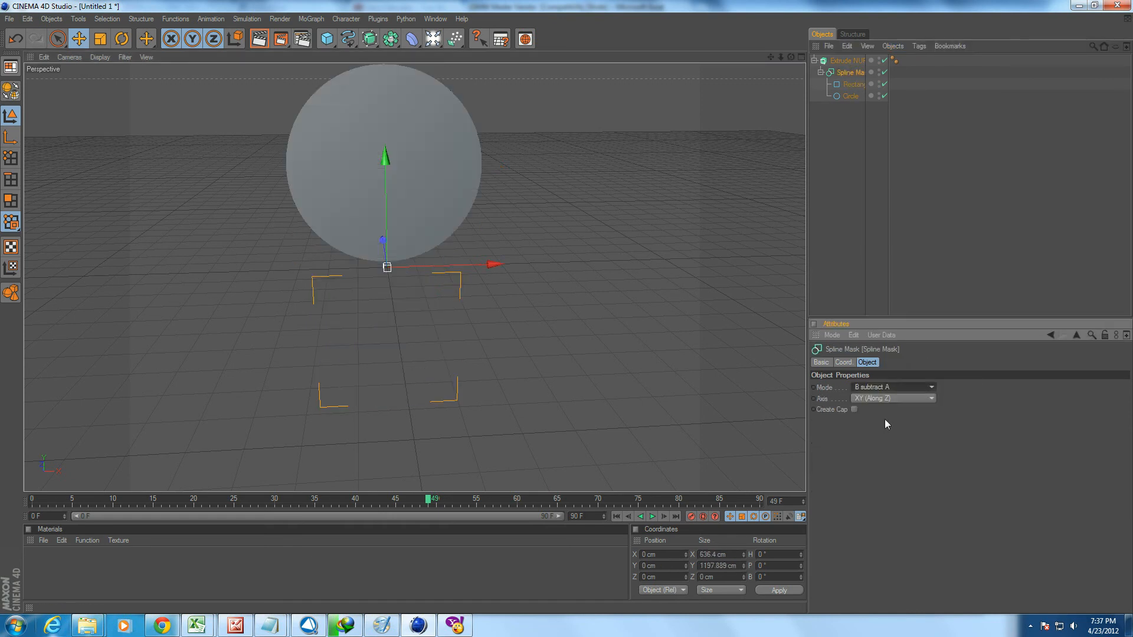
{"action": "left_click", "coordinate": [852, 84]}
{"action": "mouse_move", "coordinate": [395, 240]}
{"action": "left_mouse_down"}
{"action": "mouse_move", "coordinate": [394, 76]}
{"action": "mouse_move", "coordinate": [394, 227]}
{"action": "left_mouse_up"}
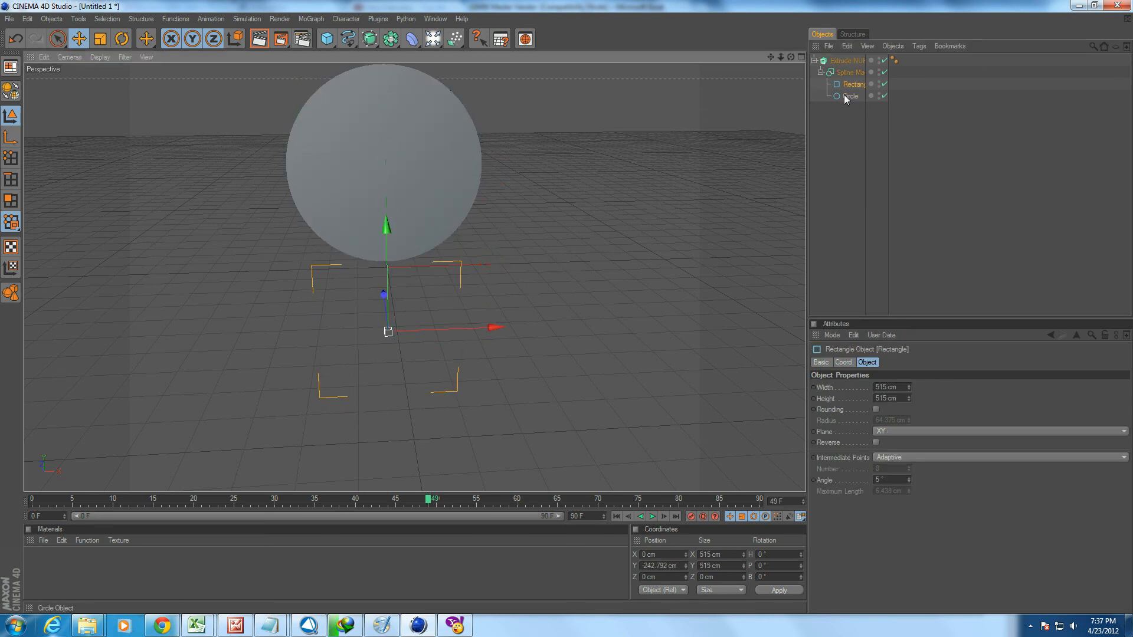
Set the Spline Mask's Mode to A intersect B and lower the circle to about -16.2 cm in Y to overlap the rectangle.
{"action": "left_click", "coordinate": [852, 72]}
{"action": "left_click", "coordinate": [851, 62]}
{"action": "left_click", "coordinate": [851, 72]}
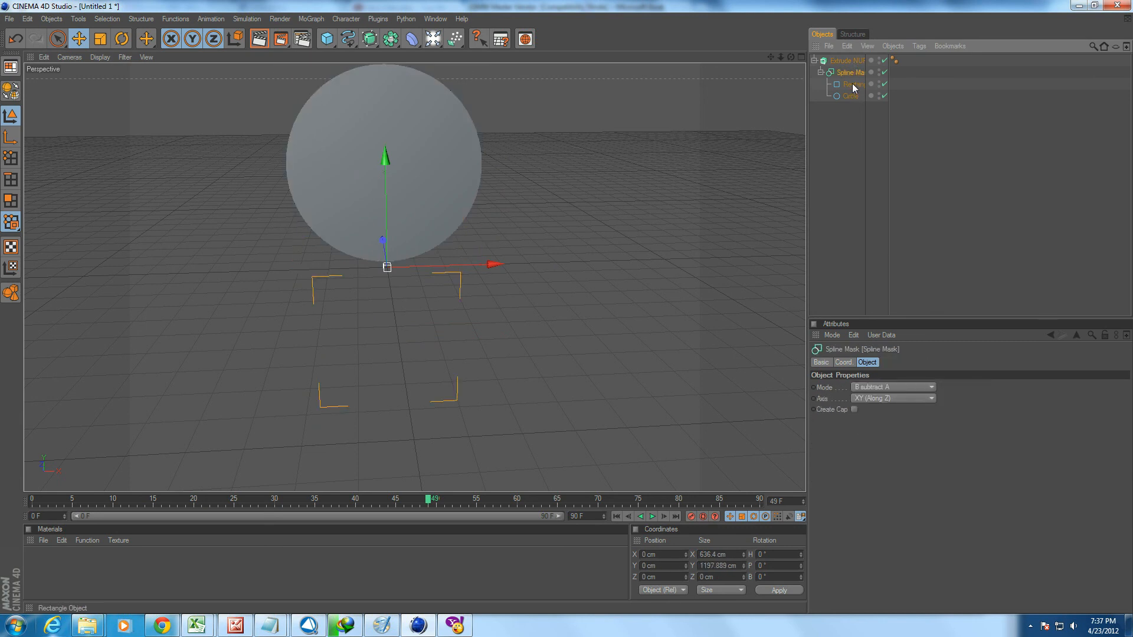
{"action": "left_click", "coordinate": [887, 388]}
{"action": "left_click", "coordinate": [894, 433]}
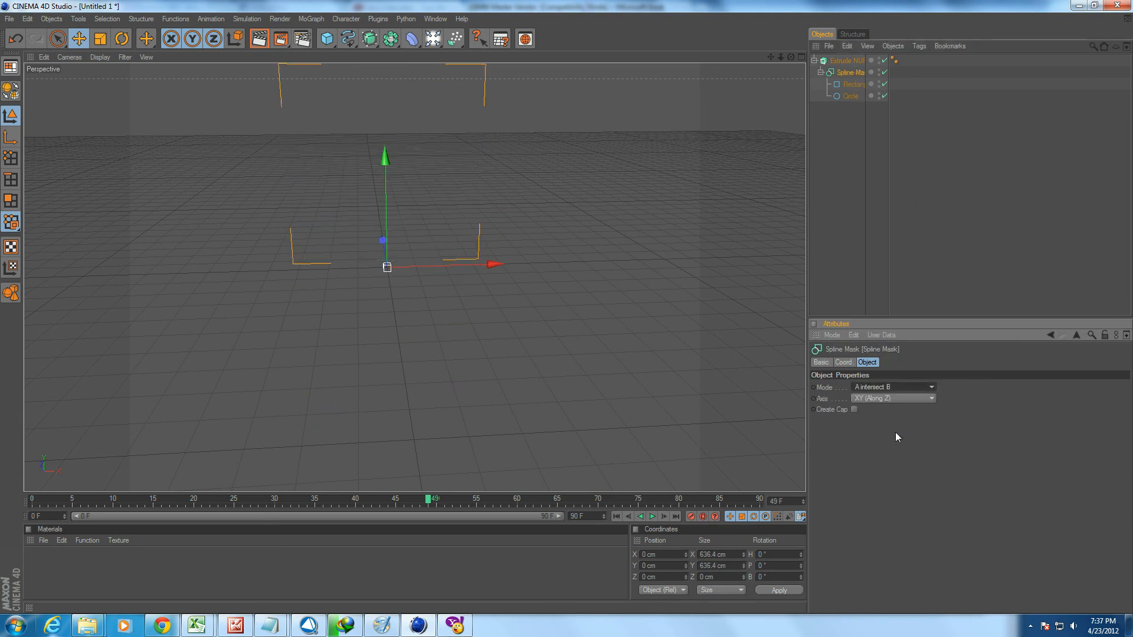
{"action": "left_click", "coordinate": [851, 97]}
{"action": "left_click_drag", "start_coordinate": [384, 158], "coordinate": [385, 266]}
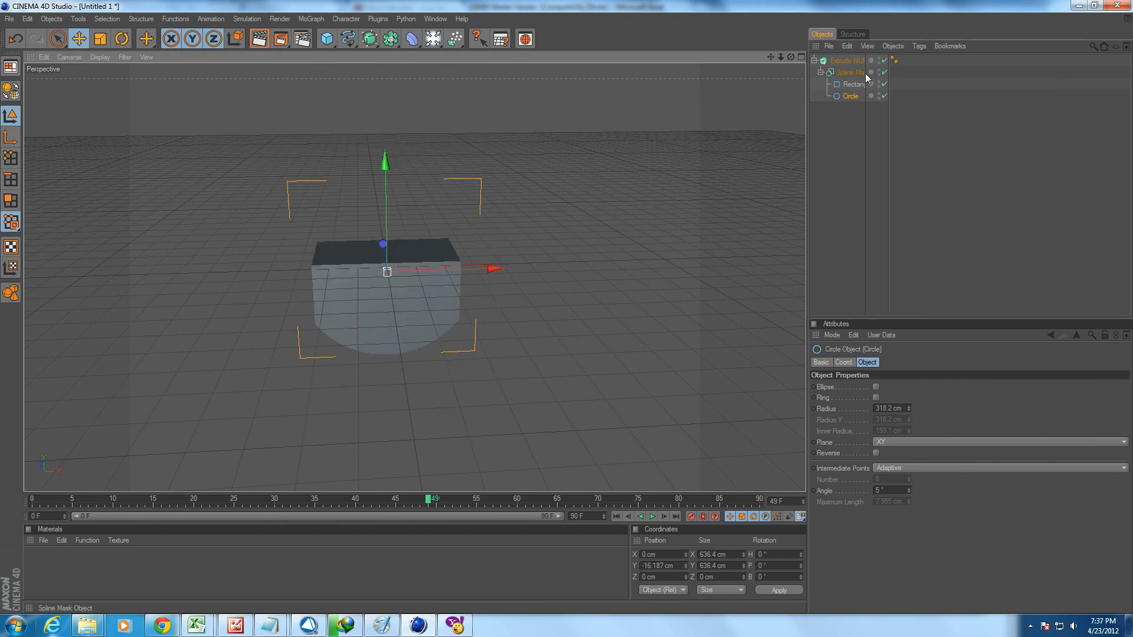
Delete the Extrude NURBS together with its Spline Mask, rectangle and circle.
{"action": "left_click", "coordinate": [854, 60]}
{"action": "key", "text": "Delete"}
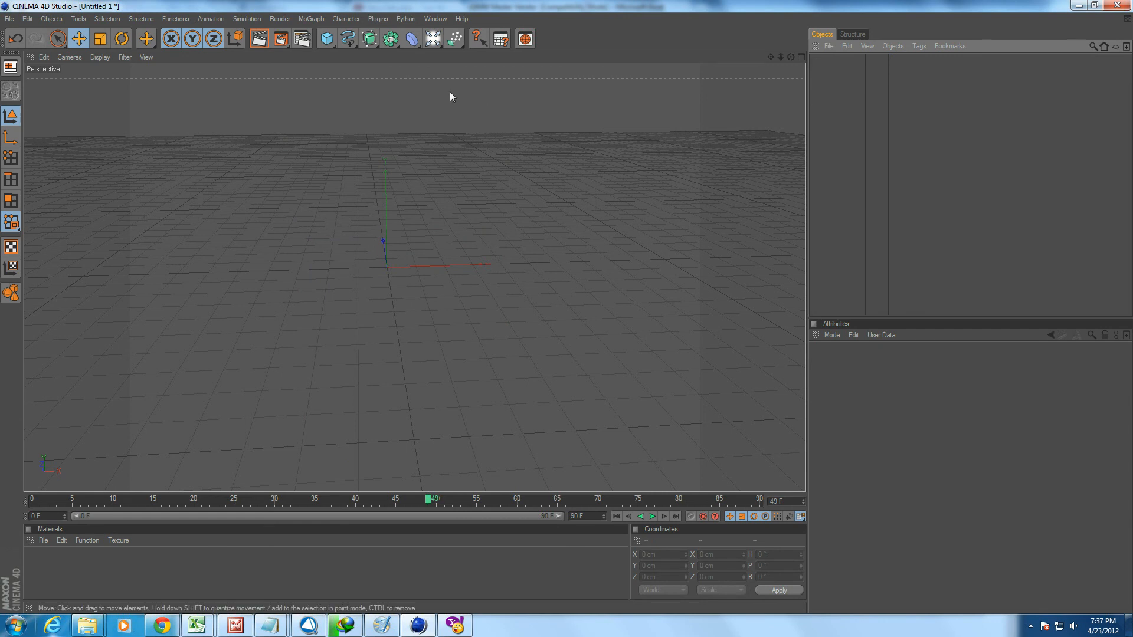
Add a Symmetry object and a Sphere, and nest the sphere under the Symmetry object.
{"action": "left_click_drag", "start_coordinate": [390, 39], "coordinate": [595, 77]}
{"action": "left_click_drag", "start_coordinate": [335, 42], "coordinate": [431, 52]}
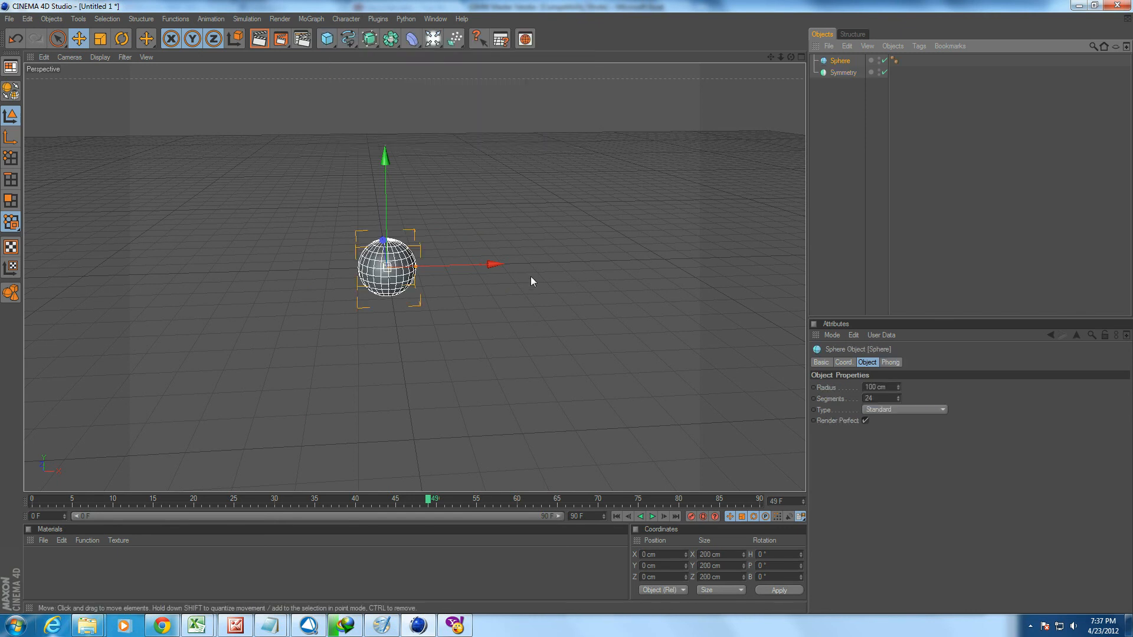
{"action": "scroll", "coordinate": [569, 214], "scroll_direction": "up", "scroll_amount": 5}
{"action": "left_click_drag", "start_coordinate": [840, 61], "coordinate": [845, 74]}
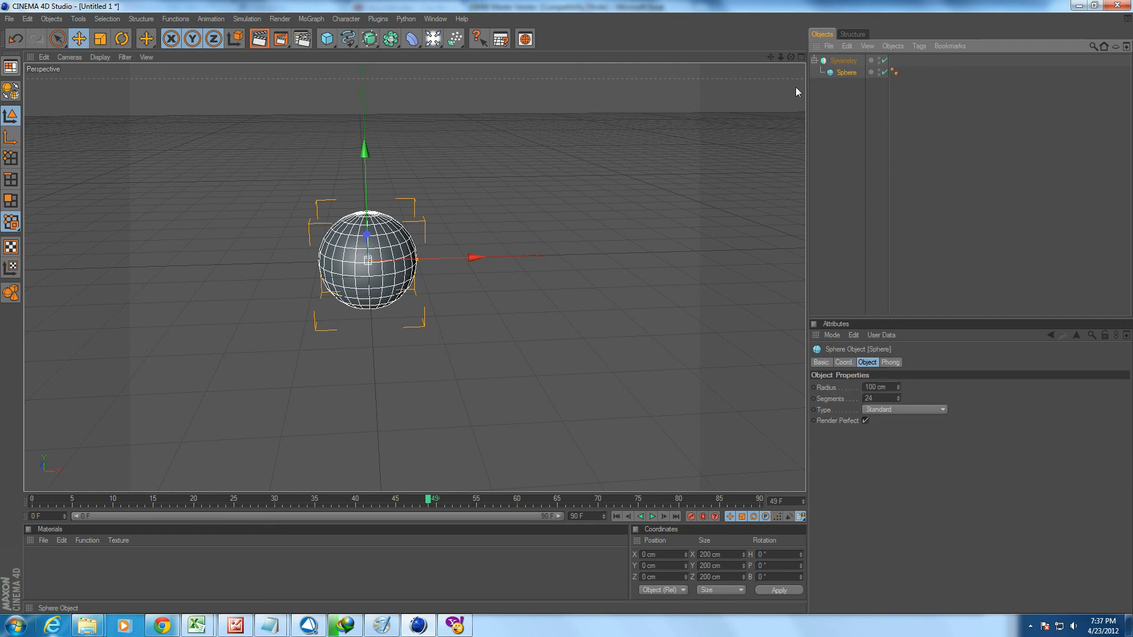
Move the sphere to about 272.8 cm in X to separate it from its mirrored copy.
{"action": "left_click_drag", "start_coordinate": [405, 234], "coordinate": [537, 232]}
{"action": "left_click_drag", "start_coordinate": [330, 332], "coordinate": [277, 384], "text": "alt"}
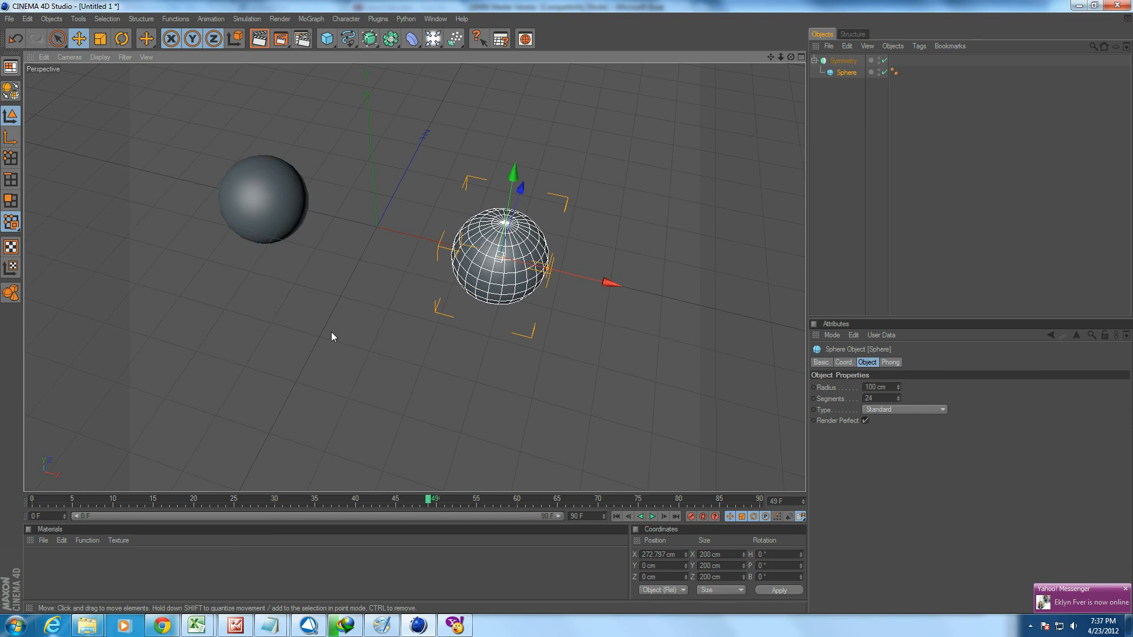
{"action": "middle_click_drag", "start_coordinate": [330, 331], "coordinate": [361, 407], "text": "alt"}
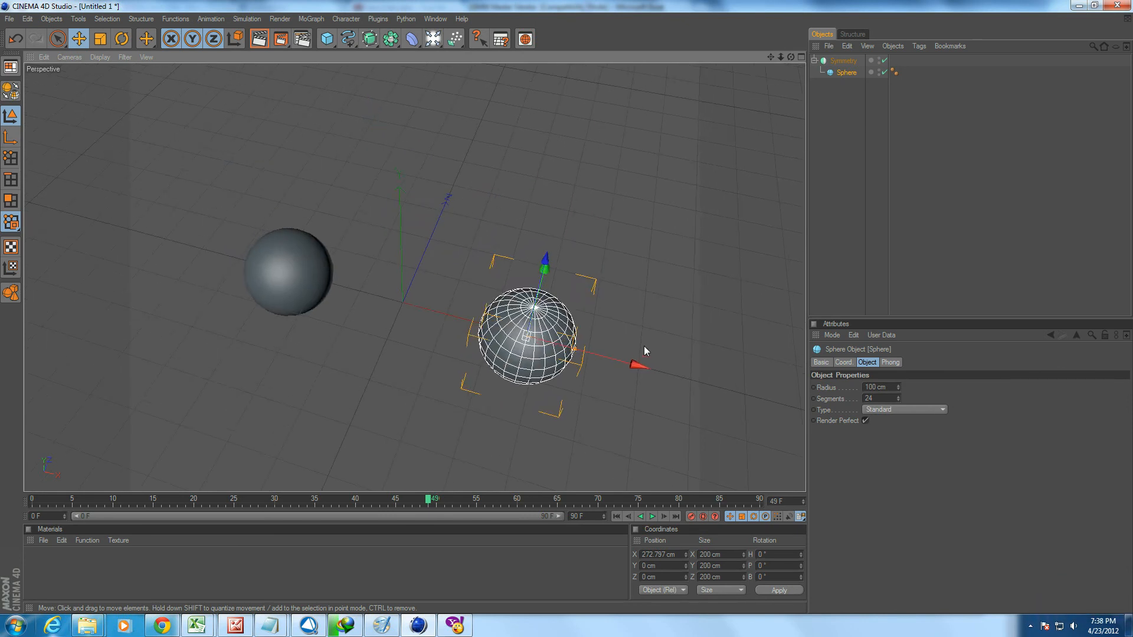
Delete the Symmetry object together with its sphere.
{"action": "left_click", "coordinate": [845, 61]}
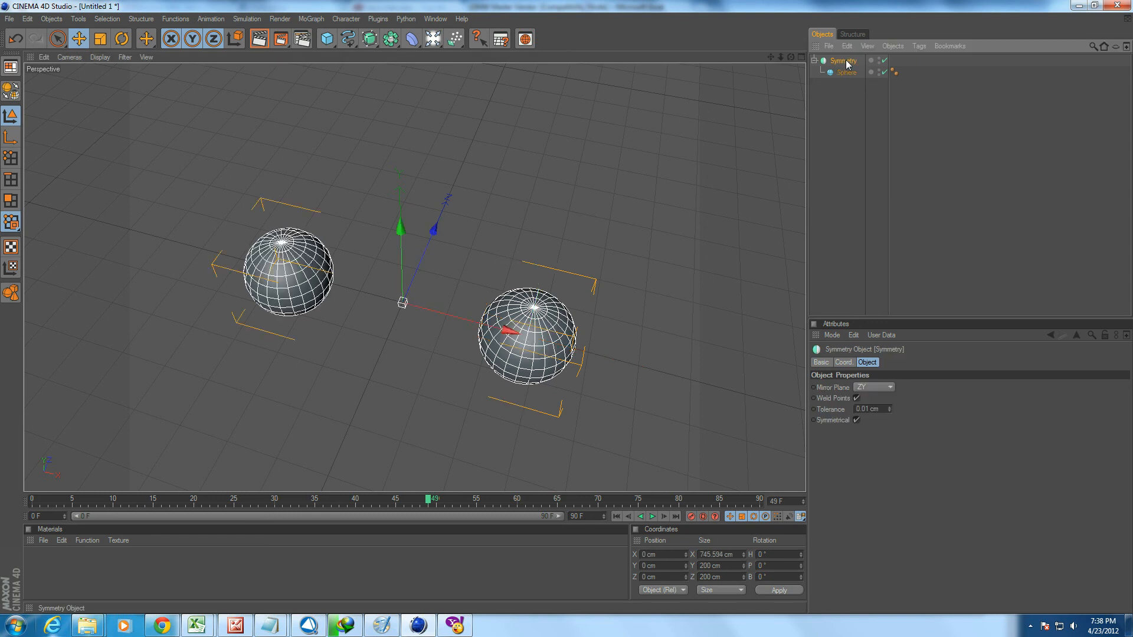
{"action": "key", "text": "Delete"}
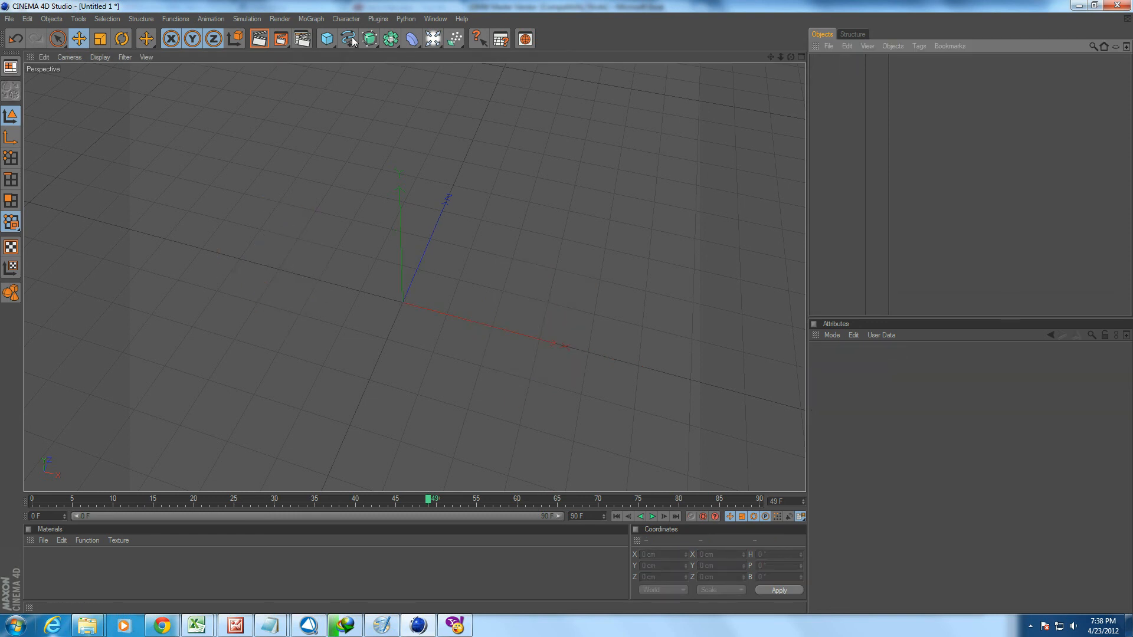
Add an Atom Array object and a Sphere to the empty scene.
{"action": "left_click", "coordinate": [390, 38]}
{"action": "left_click", "coordinate": [518, 88]}
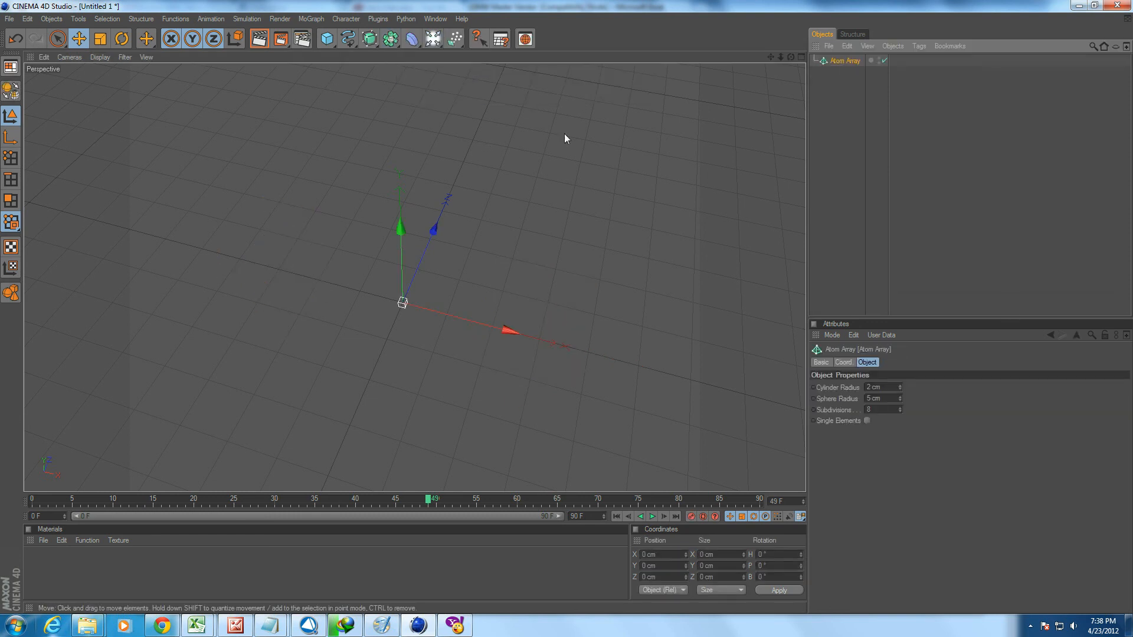
{"action": "left_click", "coordinate": [326, 39]}
{"action": "left_click", "coordinate": [435, 51]}
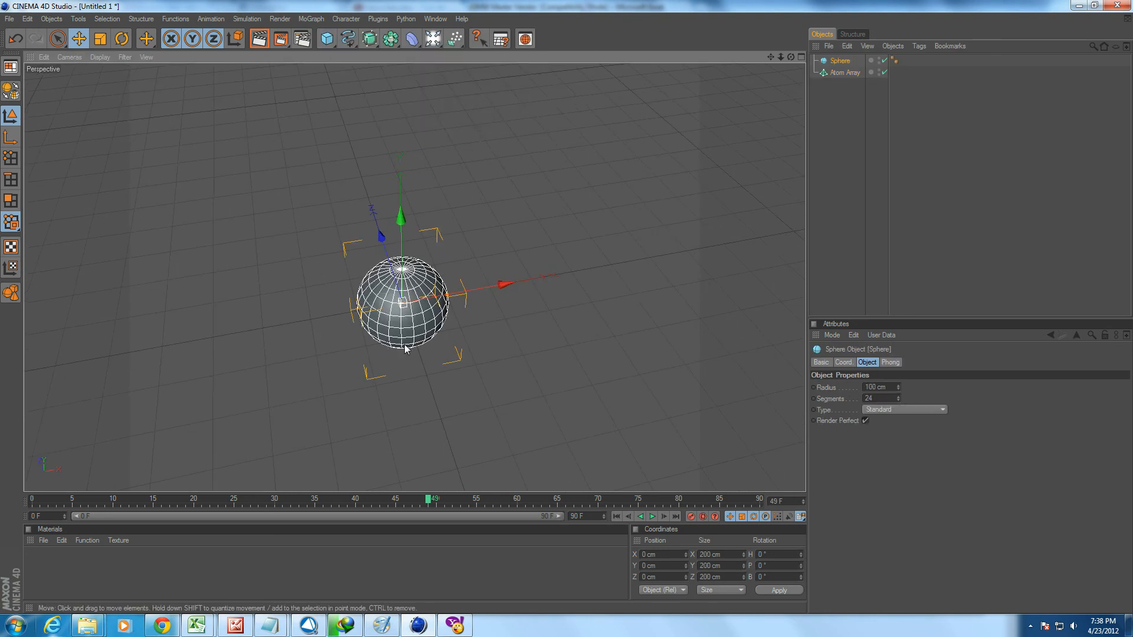
Scale the sphere up uniformly to a radius of about 228.9 cm.
{"action": "key", "text": "t"}
{"action": "left_click_drag", "start_coordinate": [385, 345], "coordinate": [539, 345]}
{"action": "key", "text": "e"}
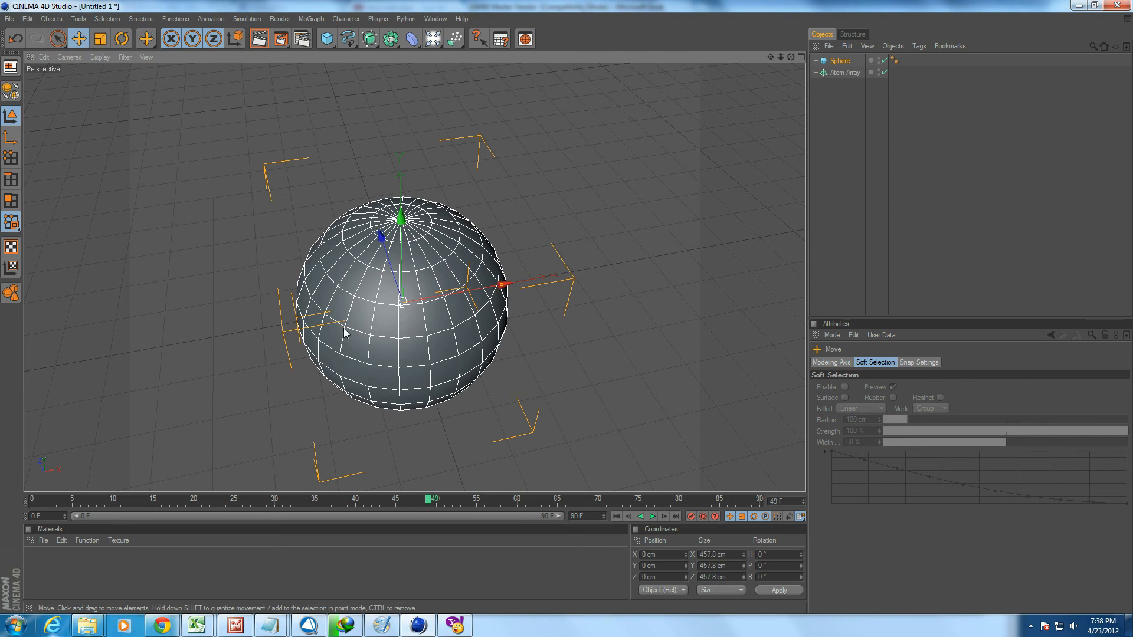
Set the sphere's segments to 38 in its object properties.
{"action": "left_click", "coordinate": [842, 59]}
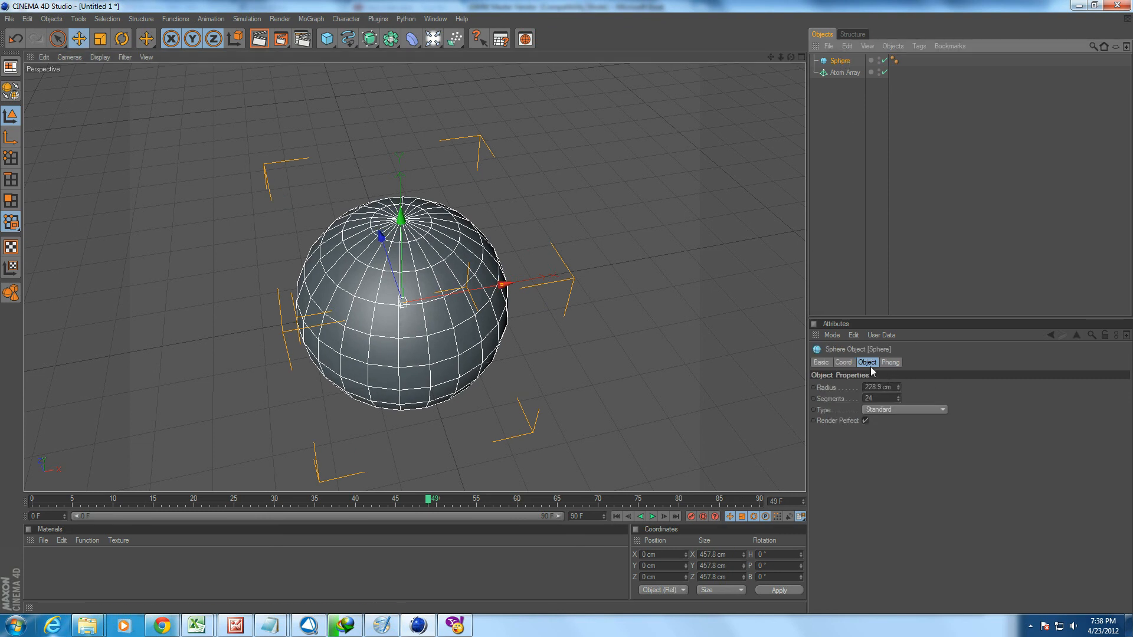
{"action": "left_click", "coordinate": [843, 362]}
{"action": "left_click", "coordinate": [867, 362]}
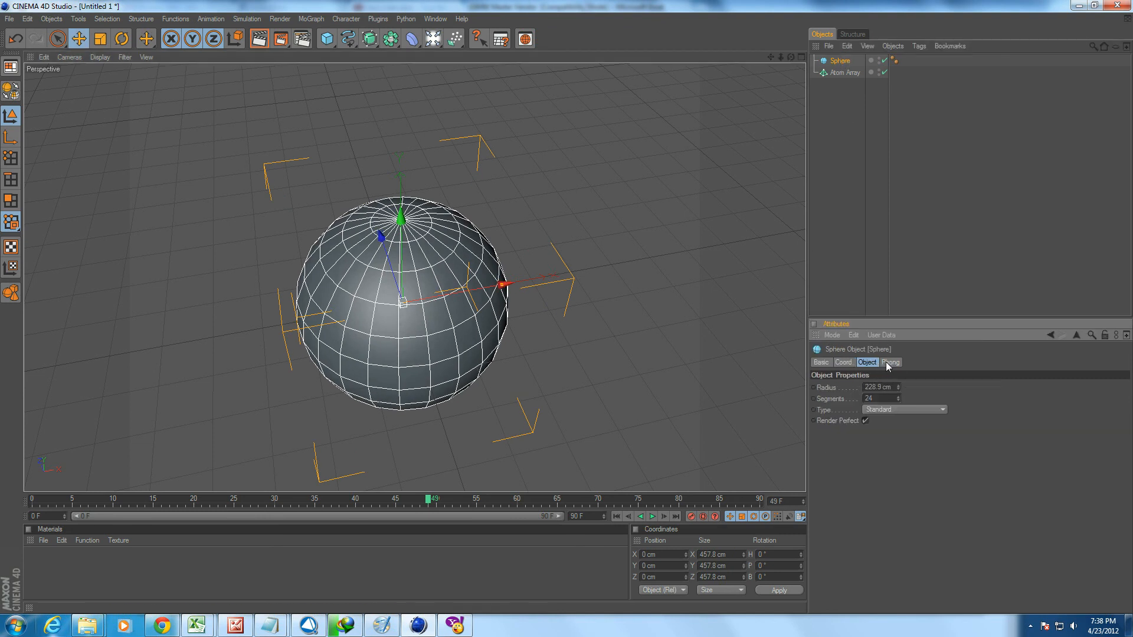
{"action": "scroll", "coordinate": [884, 397], "scroll_direction": "up", "scroll_amount": 14}
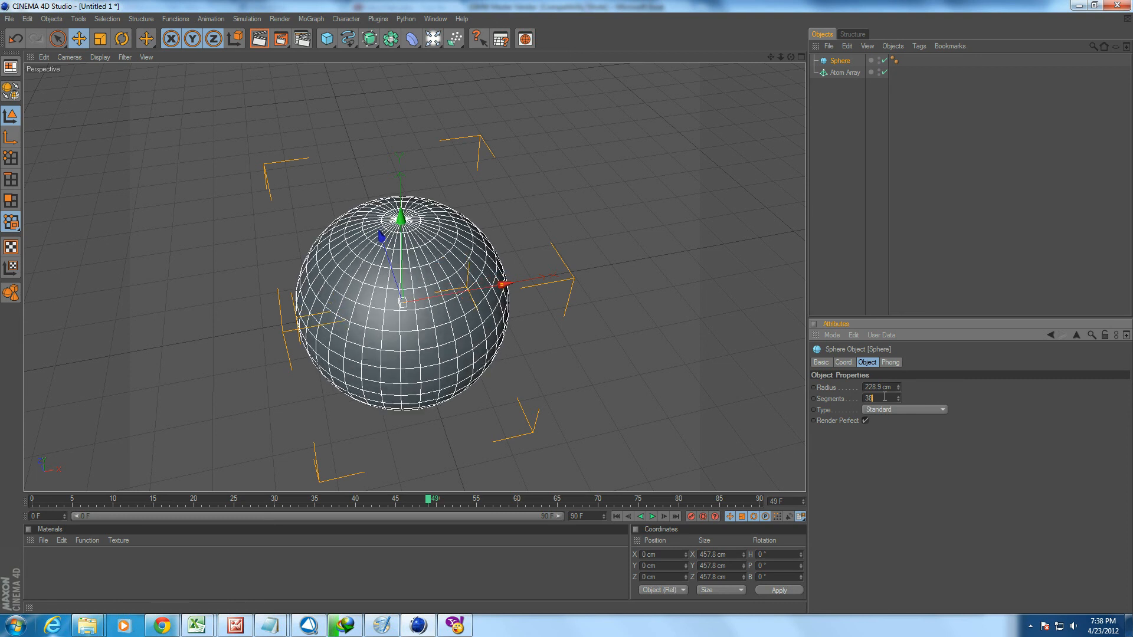
{"action": "left_click", "coordinate": [849, 134]}
Nest the sphere under the Atom Array to turn its edges into cylinders with spheres at the joints.
{"action": "left_click_drag", "start_coordinate": [840, 61], "coordinate": [845, 73]}
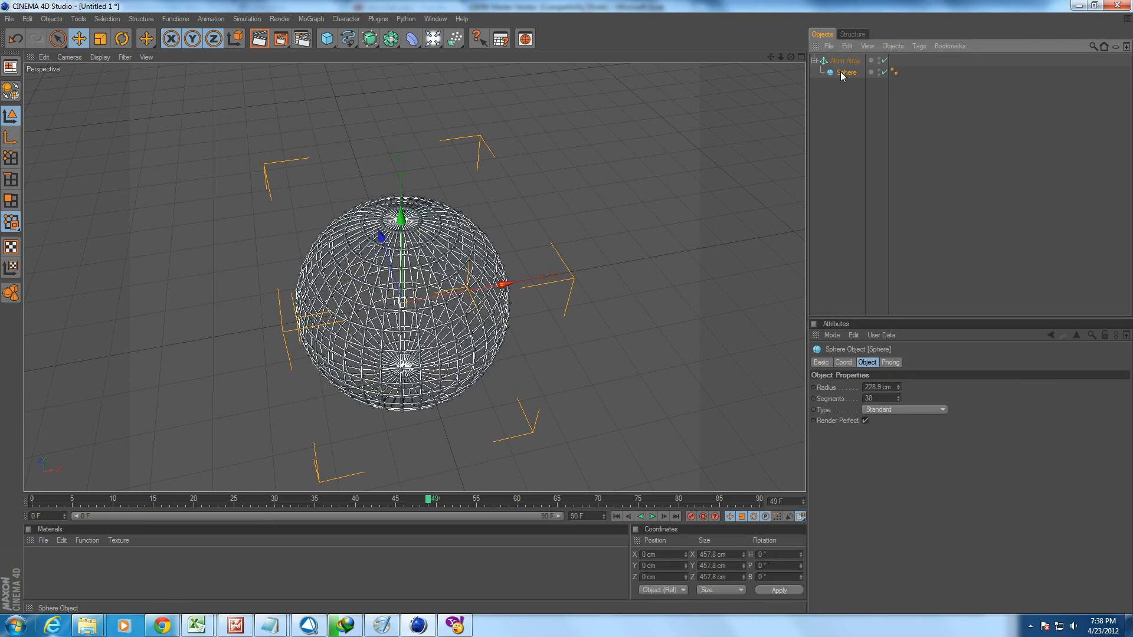
{"action": "left_click", "coordinate": [830, 141]}
{"action": "scroll", "coordinate": [590, 272], "scroll_direction": "up", "scroll_amount": 3}
{"action": "scroll", "coordinate": [572, 270], "scroll_direction": "up", "scroll_amount": 5}
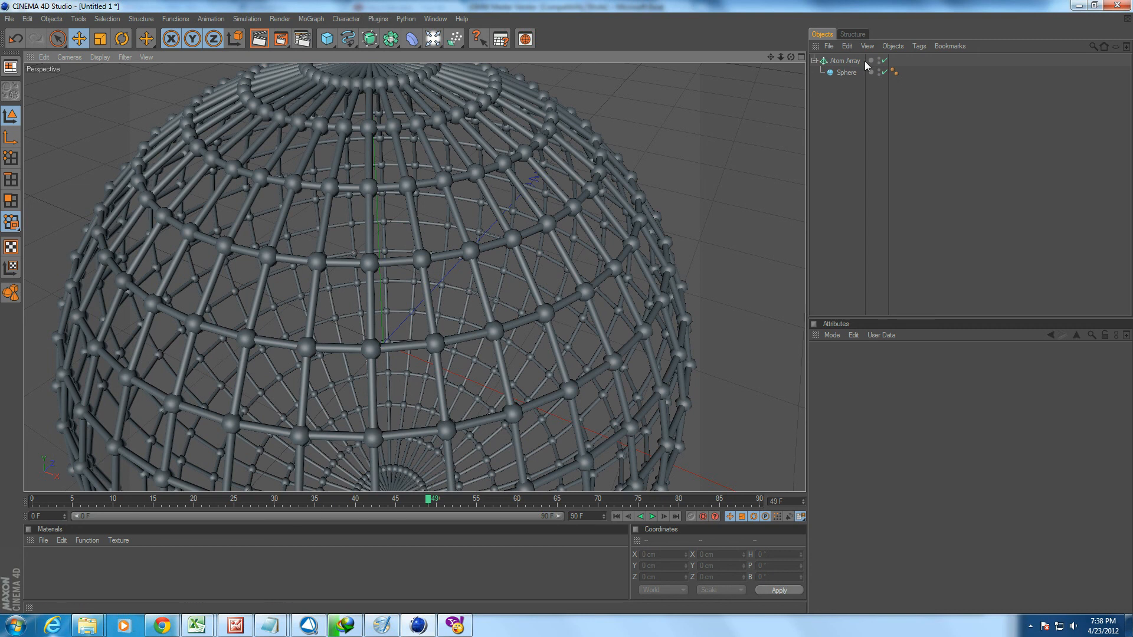
Disable the Atom Array to view the plain sphere, and enable it again.
{"action": "left_click", "coordinate": [884, 60]}
{"action": "left_click", "coordinate": [830, 73]}
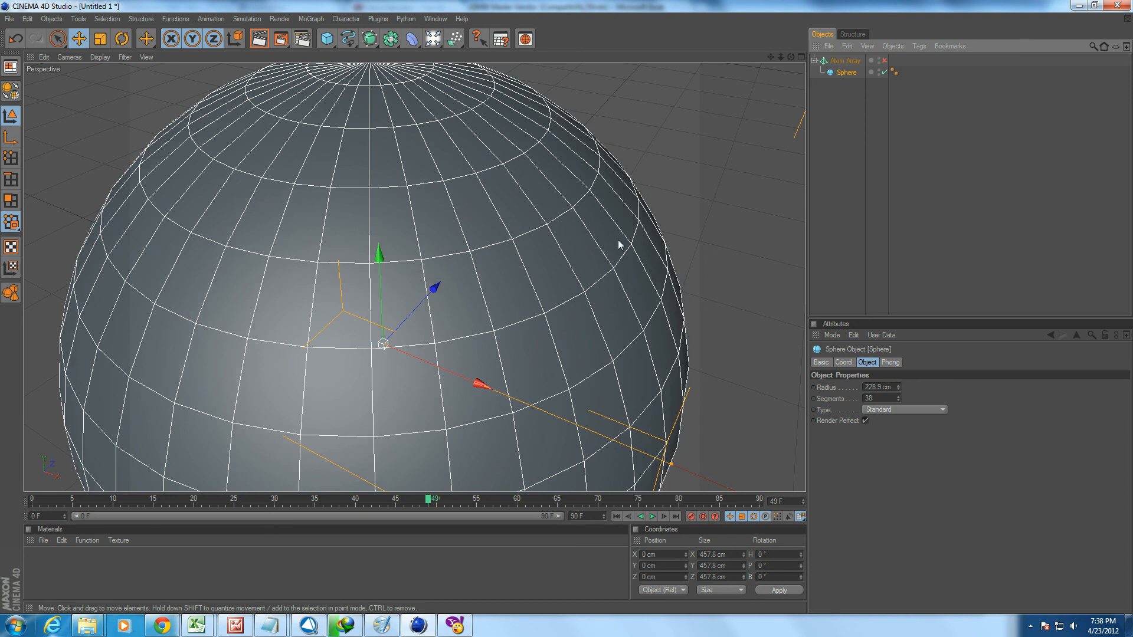
{"action": "left_click", "coordinate": [884, 60]}
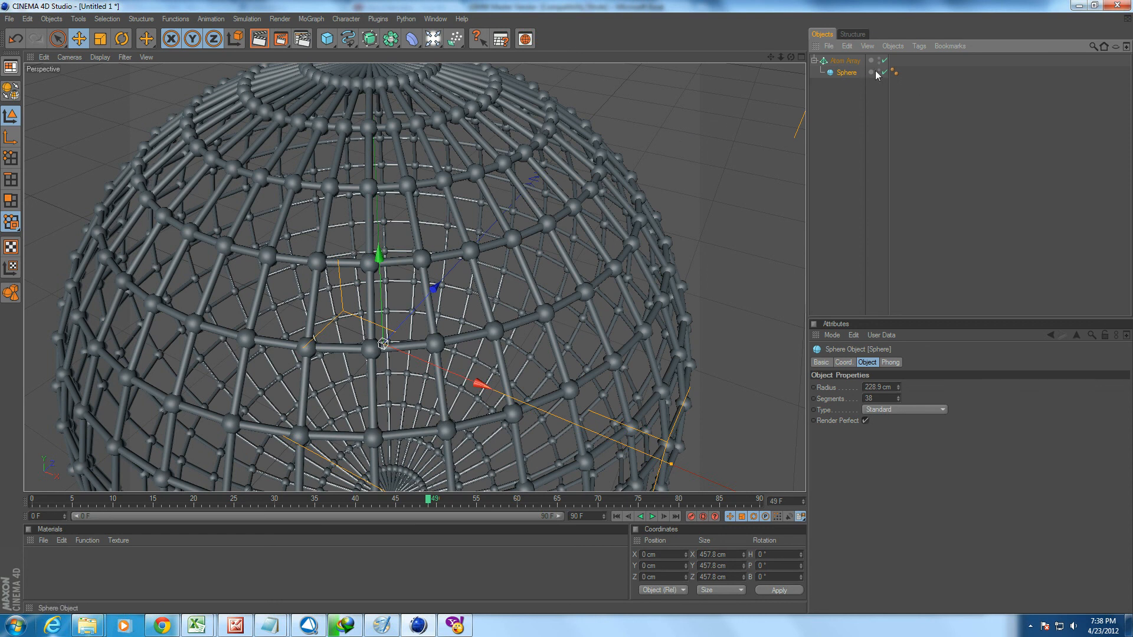
Try a cylinder radius of 1.84 cm on the Atom Array and set it back to 2 cm.
{"action": "left_click", "coordinate": [846, 61]}
{"action": "double_click", "coordinate": [889, 388]}
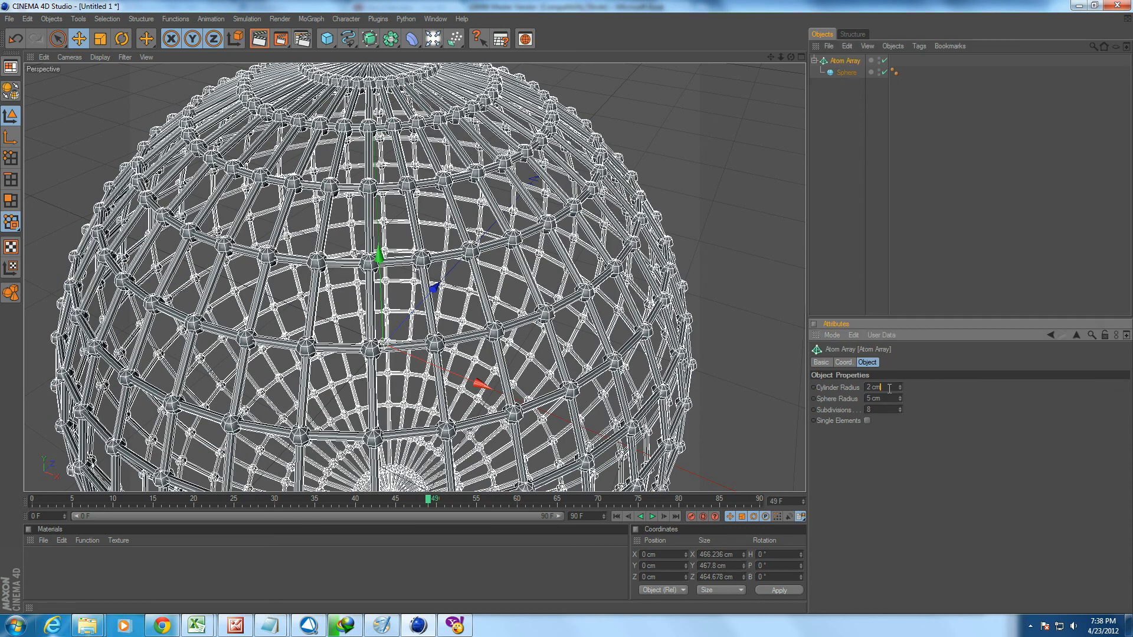
{"action": "type", "text": "1.84"}
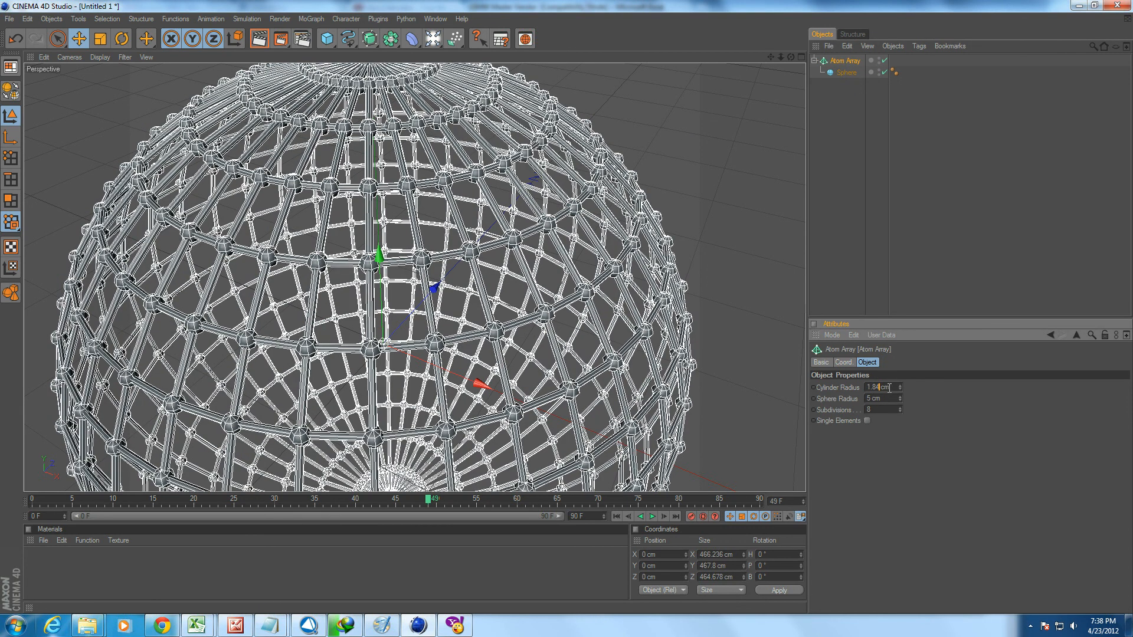
{"action": "left_click_drag", "start_coordinate": [889, 388], "coordinate": [862, 391]}
{"action": "type", "text": "2"}
{"action": "key", "text": "Return"}
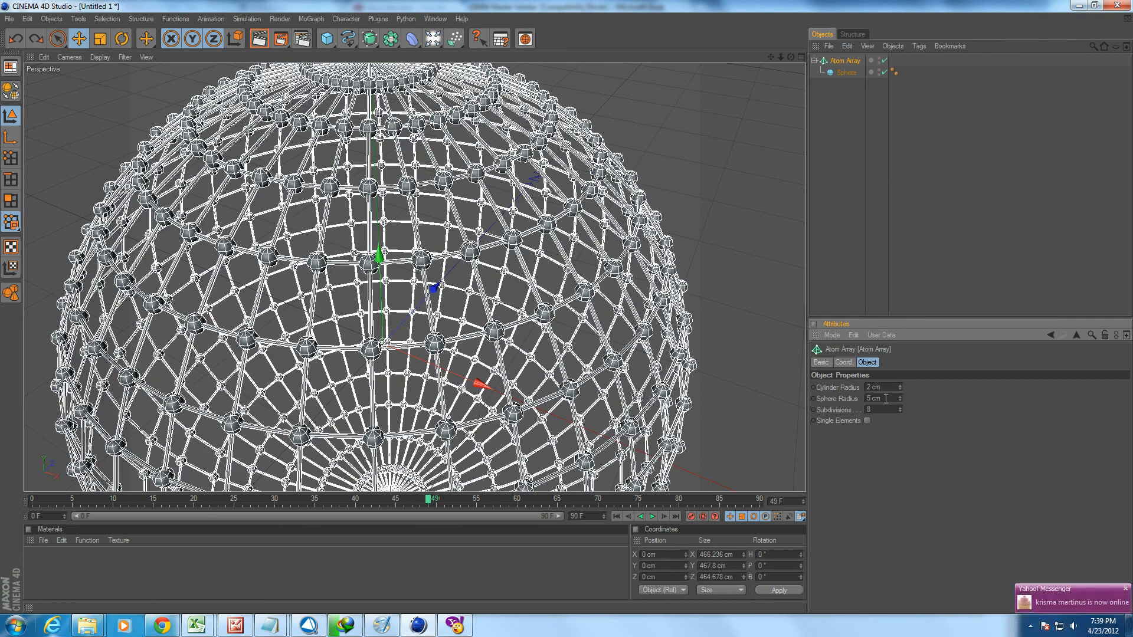
Set both the cylinder radius and the sphere radius of the Atom Array to 1 cm.
{"action": "type", "text": "1"}
{"action": "key", "text": "Return"}
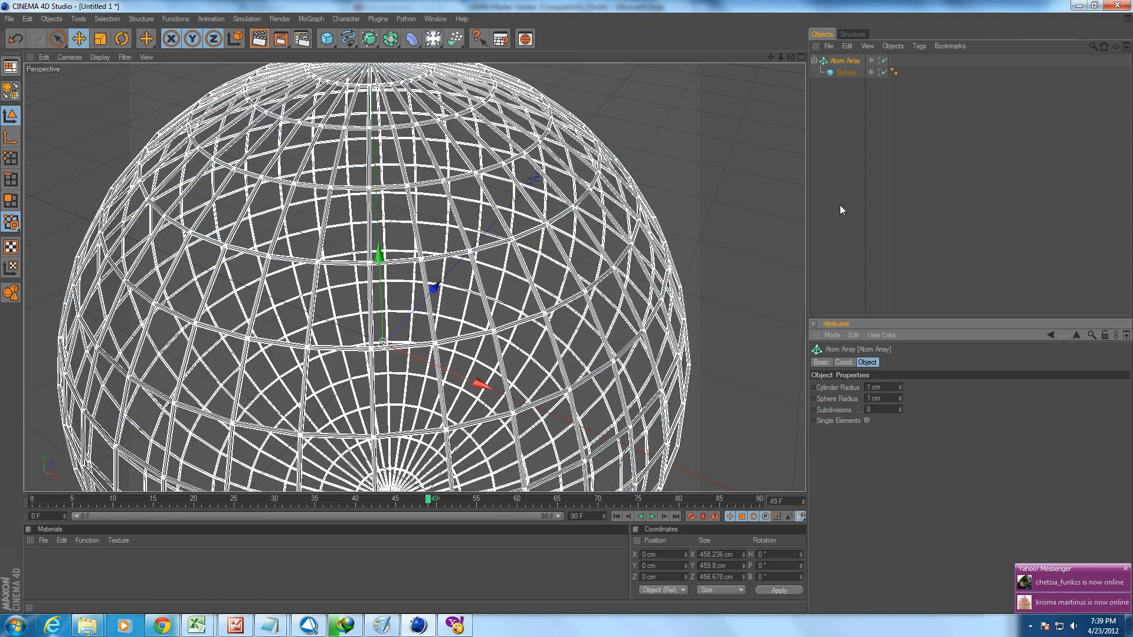
{"action": "left_click", "coordinate": [834, 230]}
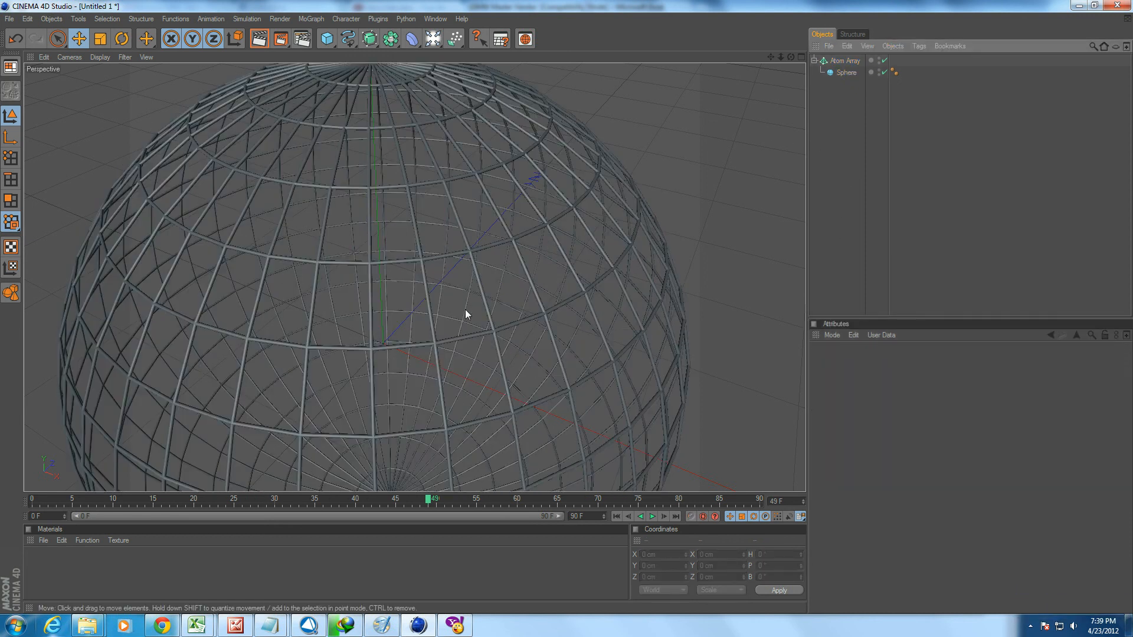
{"action": "scroll", "coordinate": [465, 314], "scroll_direction": "down", "scroll_amount": 5}
{"action": "mouse_move", "coordinate": [466, 314]}
{"action": "left_mouse_down", "text": "alt"}
{"action": "mouse_move", "coordinate": [464, 253]}
{"action": "mouse_move", "coordinate": [465, 333]}
{"action": "left_mouse_up", "text": "alt"}
{"action": "scroll", "coordinate": [648, 214], "scroll_direction": "up", "scroll_amount": 4}
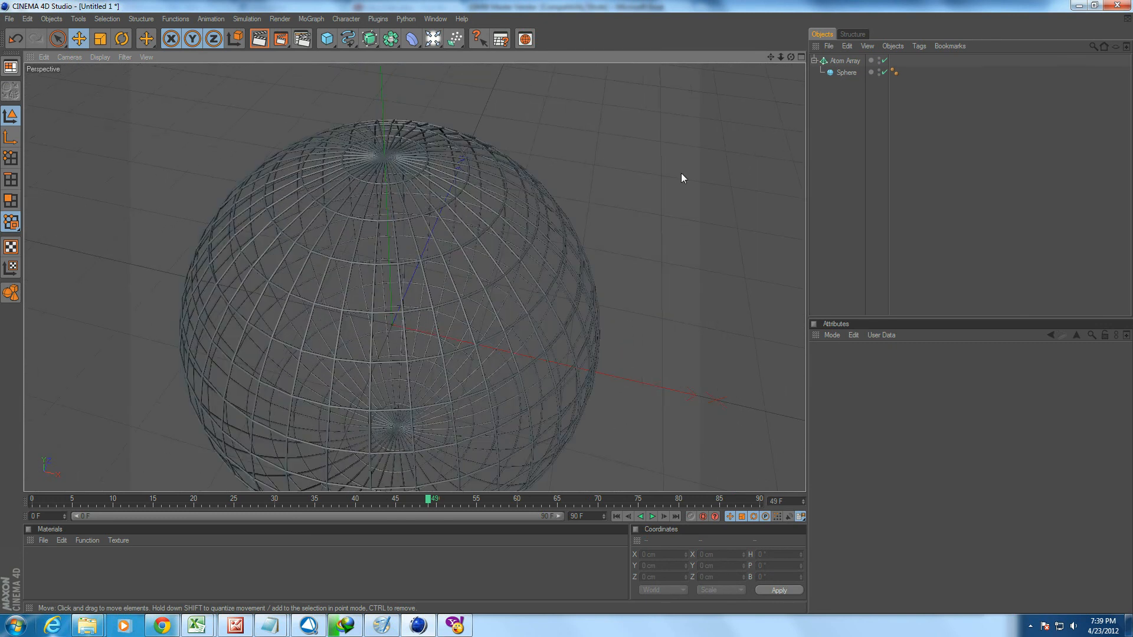
Thin the Atom Array's lattice by setting its cylinder radius to 0.75 cm.
{"action": "left_click", "coordinate": [844, 62]}
{"action": "left_click", "coordinate": [889, 387]}
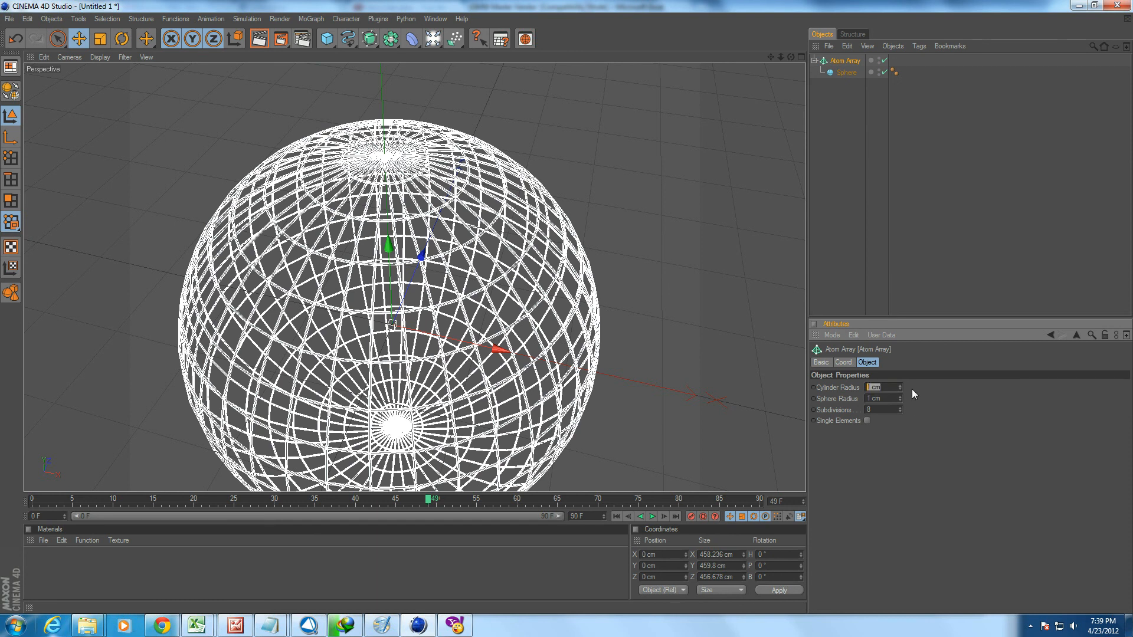
{"action": "double_click", "coordinate": [884, 387]}
{"action": "type", "text": "0.75"}
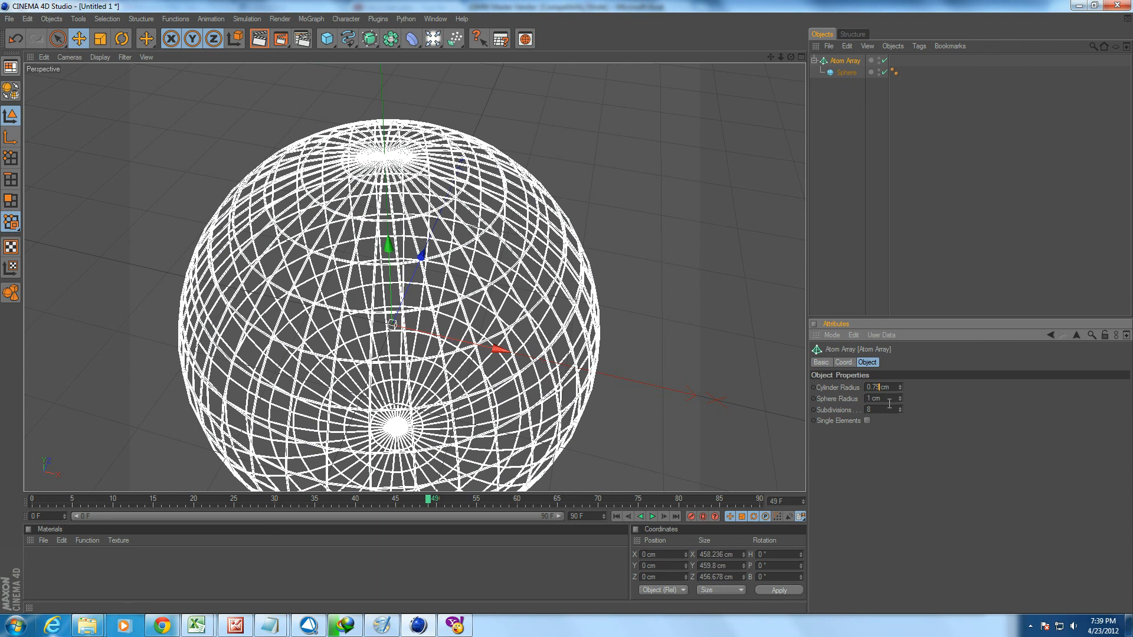
{"action": "scroll", "coordinate": [891, 401], "scroll_direction": "up", "scroll_amount": 7}
{"action": "scroll", "coordinate": [891, 401], "scroll_direction": "down", "scroll_amount": 10}
{"action": "double_click", "coordinate": [895, 400]}
{"action": "left_click", "coordinate": [965, 424]}
{"action": "left_click", "coordinate": [846, 238]}
{"action": "left_click_drag", "start_coordinate": [683, 288], "coordinate": [639, 242], "text": "alt"}
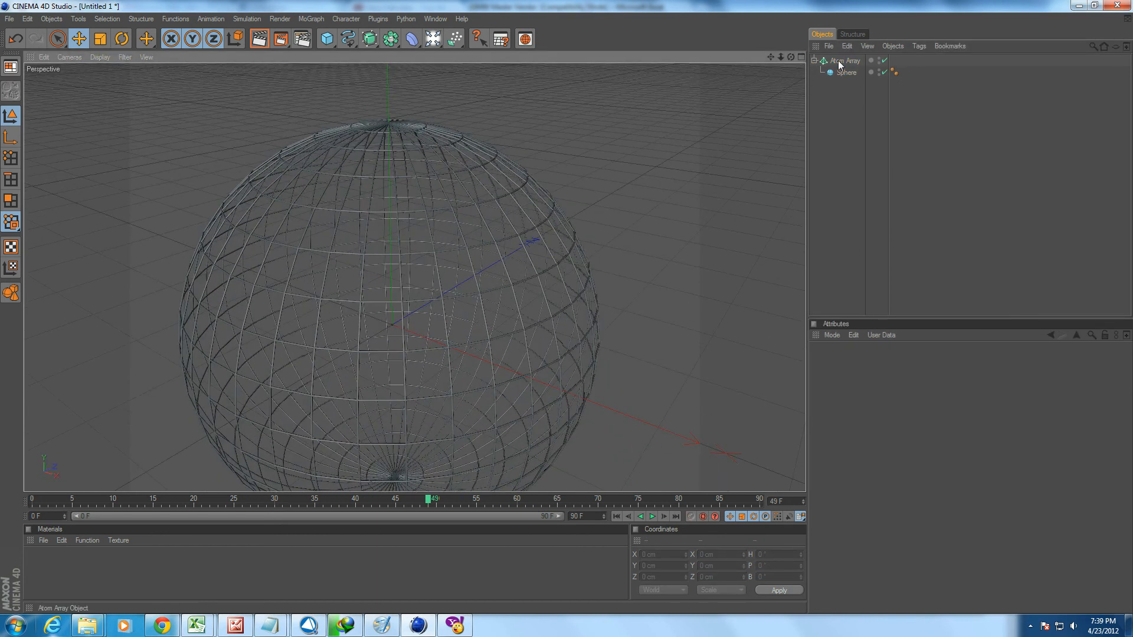
Delete the Atom Array together with its sphere.
{"action": "left_click", "coordinate": [842, 61]}
{"action": "key", "text": "Delete"}
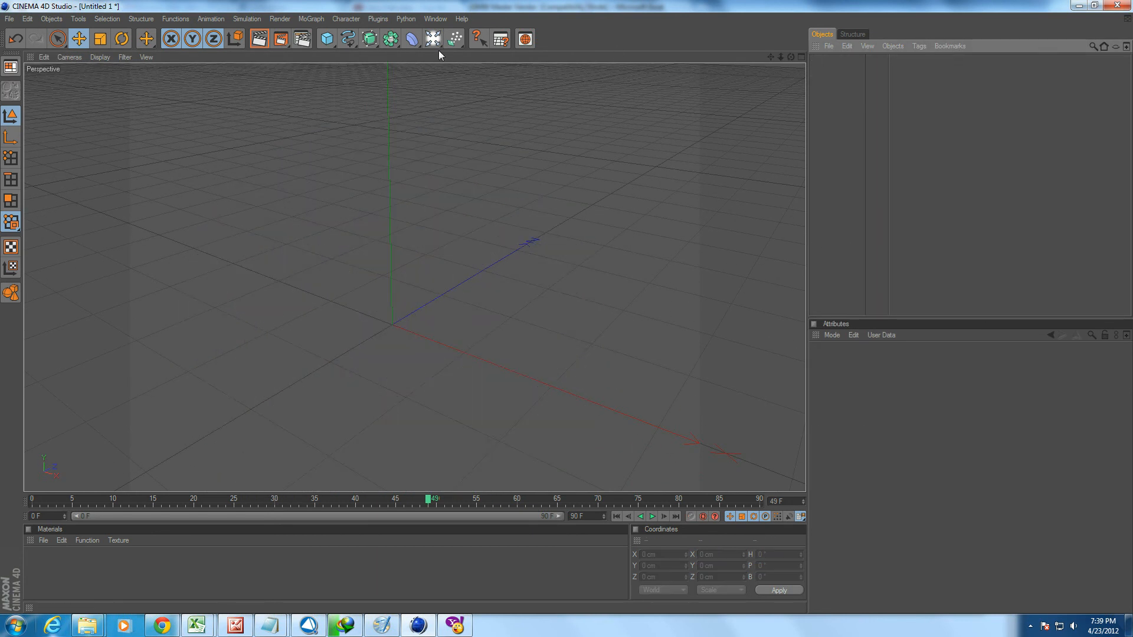
{"action": "left_click", "coordinate": [369, 39]}
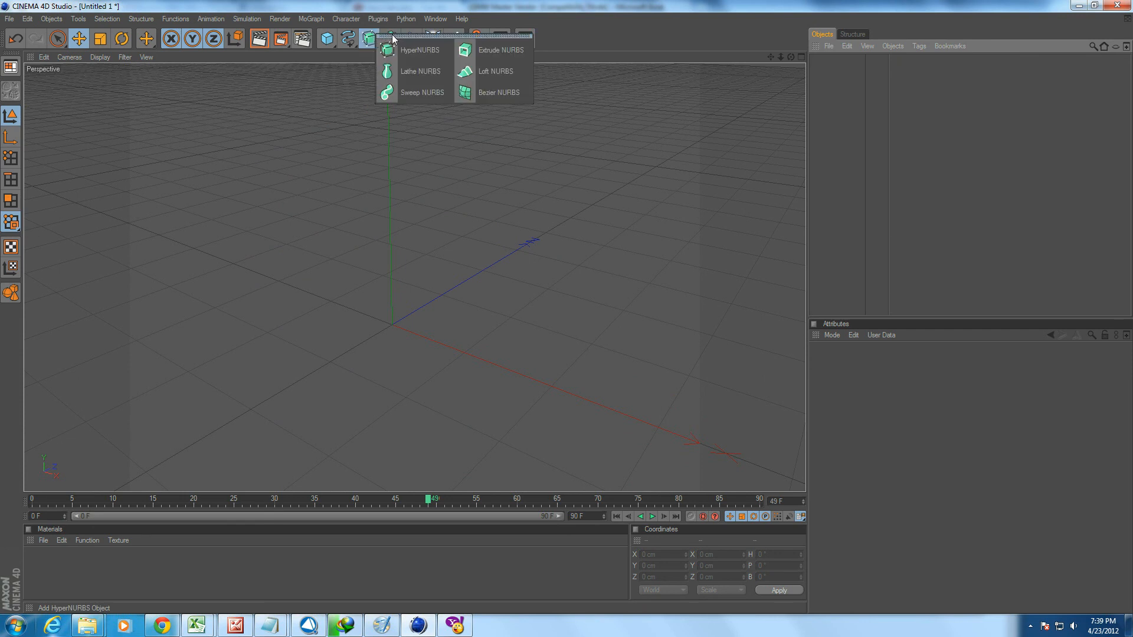
Add an Instance object and a Cube to the scene.
{"action": "left_click", "coordinate": [390, 39]}
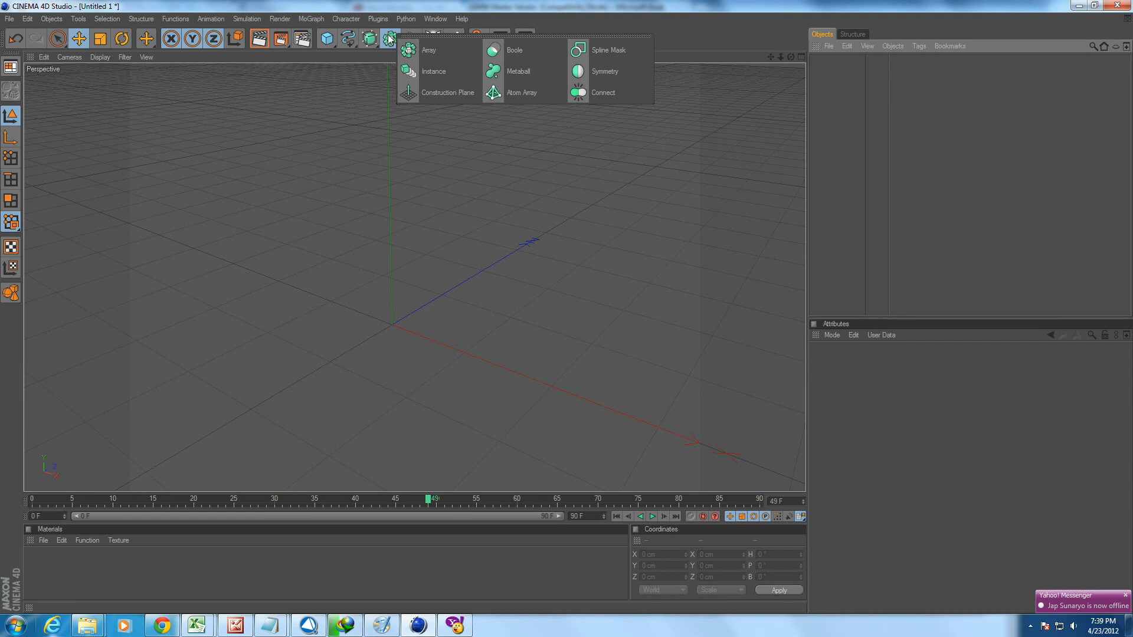
{"action": "left_click", "coordinate": [414, 71]}
{"action": "left_click", "coordinate": [326, 39]}
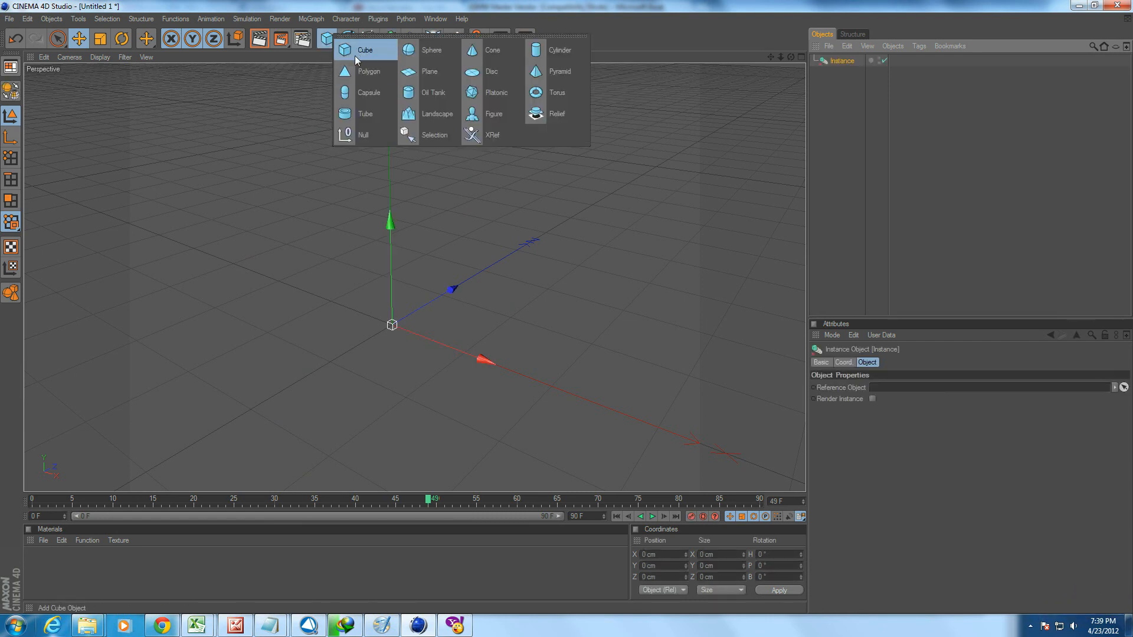
{"action": "left_click", "coordinate": [355, 51]}
Assign the cube as the Instance's reference object.
{"action": "left_click", "coordinate": [838, 72]}
{"action": "left_click", "coordinate": [838, 61]}
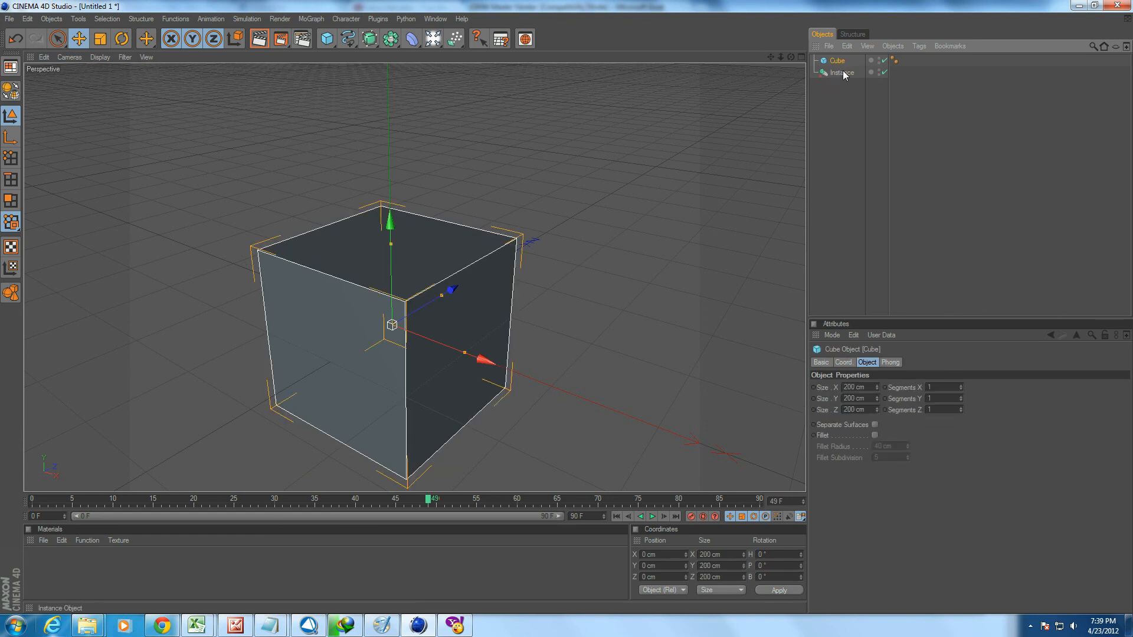
{"action": "left_click", "coordinate": [843, 72]}
{"action": "left_click_drag", "start_coordinate": [838, 61], "coordinate": [906, 388]}
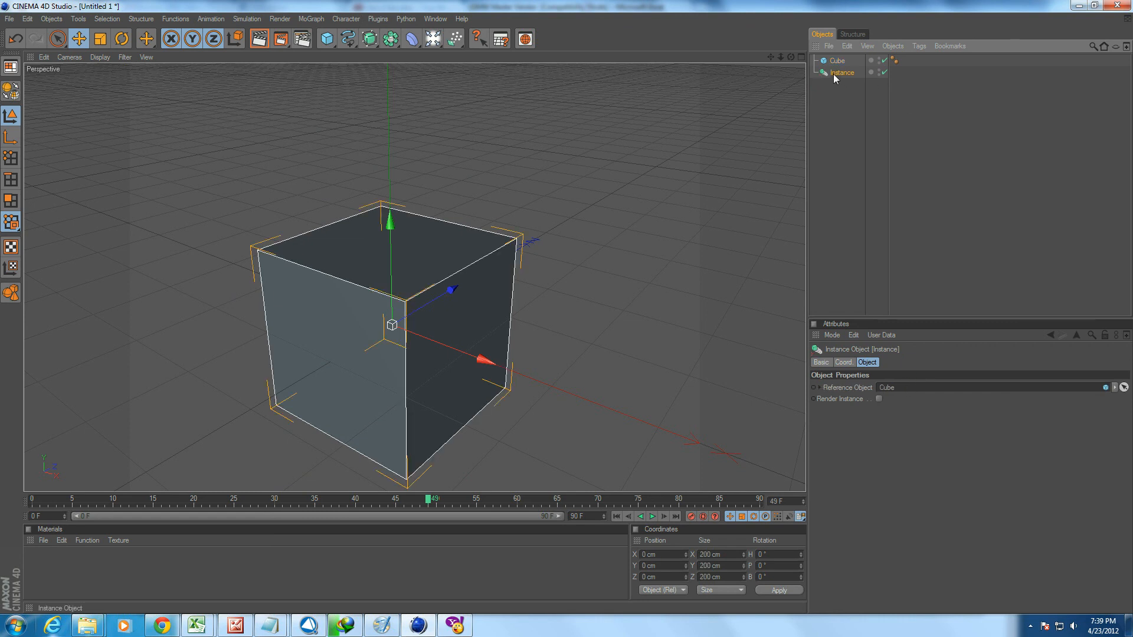
Move the instance to about 494.7 cm in X to separate it from the original cube.
{"action": "scroll", "coordinate": [522, 404], "scroll_direction": "down", "scroll_amount": 6}
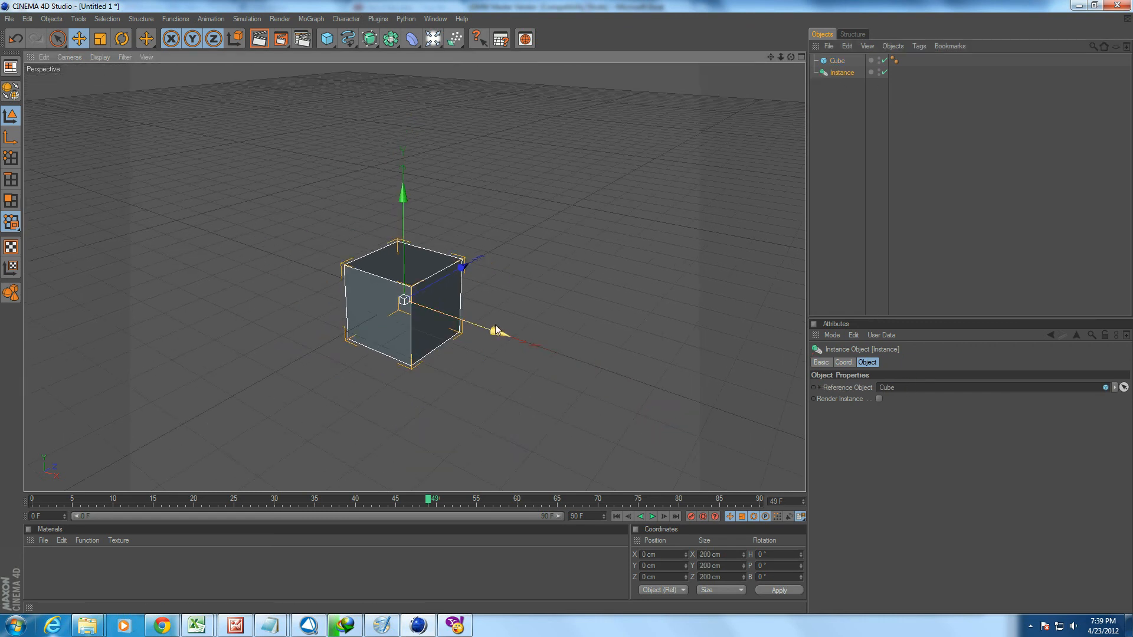
{"action": "left_click_drag", "start_coordinate": [495, 331], "coordinate": [720, 407]}
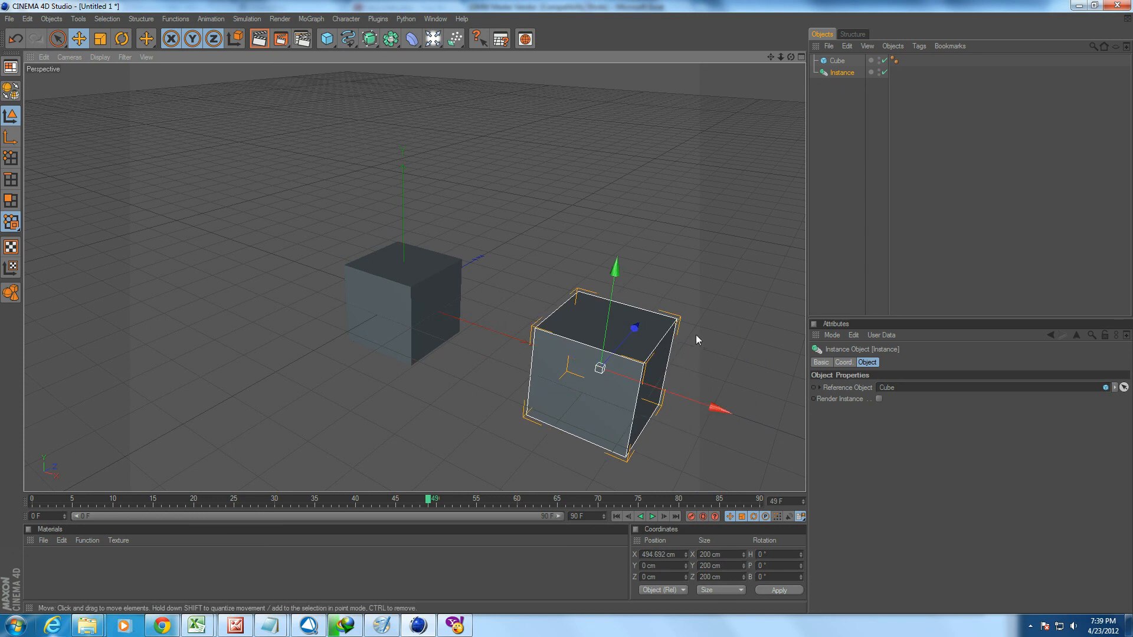
Examine the original cube and its instance from several viewing angles.
{"action": "scroll", "coordinate": [689, 321], "scroll_direction": "up", "scroll_amount": 3}
{"action": "scroll", "coordinate": [688, 321], "scroll_direction": "down", "scroll_amount": 2}
{"action": "middle_click_drag", "start_coordinate": [660, 345], "coordinate": [559, 319], "text": "alt"}
{"action": "middle_click_drag", "start_coordinate": [665, 350], "coordinate": [645, 344], "text": "alt"}
{"action": "left_click_drag", "start_coordinate": [665, 349], "coordinate": [761, 367], "text": "alt"}
{"action": "middle_click_drag", "start_coordinate": [637, 378], "coordinate": [675, 341], "text": "alt"}
{"action": "scroll", "coordinate": [637, 378], "scroll_direction": "down", "scroll_amount": 2}
{"action": "middle_click_drag", "start_coordinate": [667, 399], "coordinate": [656, 388], "text": "alt"}
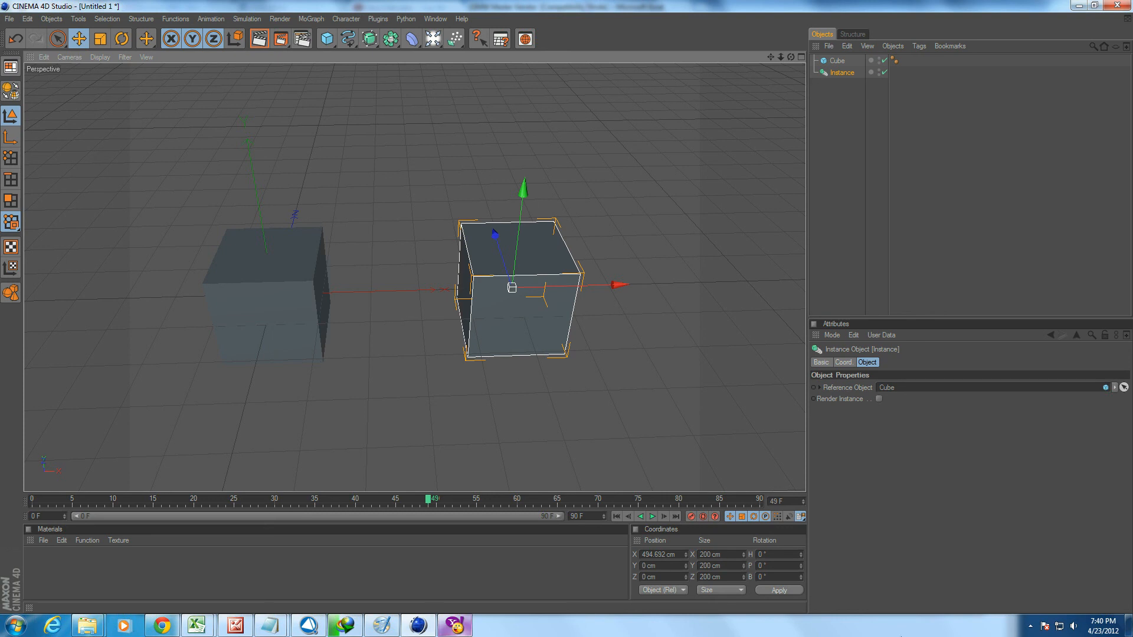
{"action": "left_click", "coordinate": [1030, 625]}
{"action": "right_click", "coordinate": [1029, 566]}
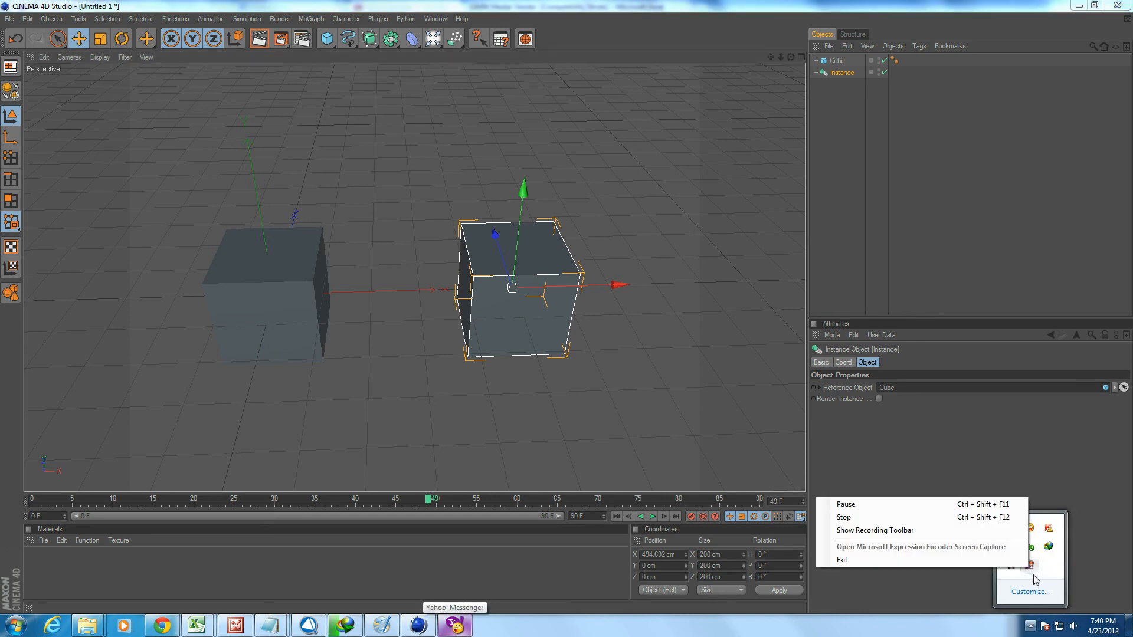